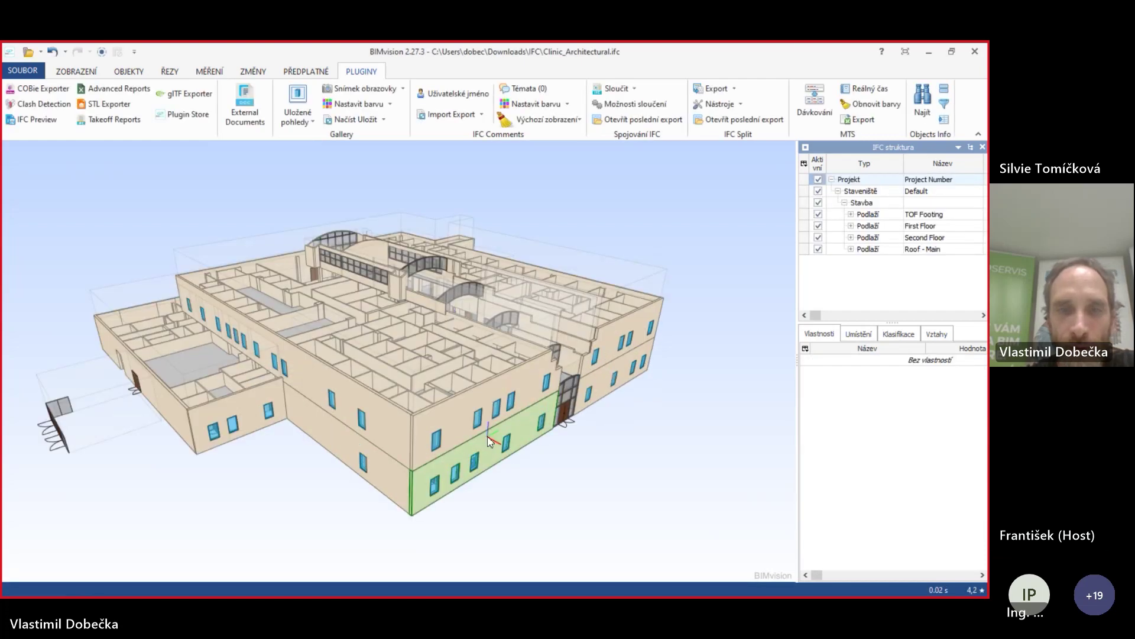
- Import the Clinic_Structural BCF file from the IFC folder into IFC Comments
{"action": "scroll", "coordinate": [490, 440], "scroll_direction": "up", "scroll_amount": 5}
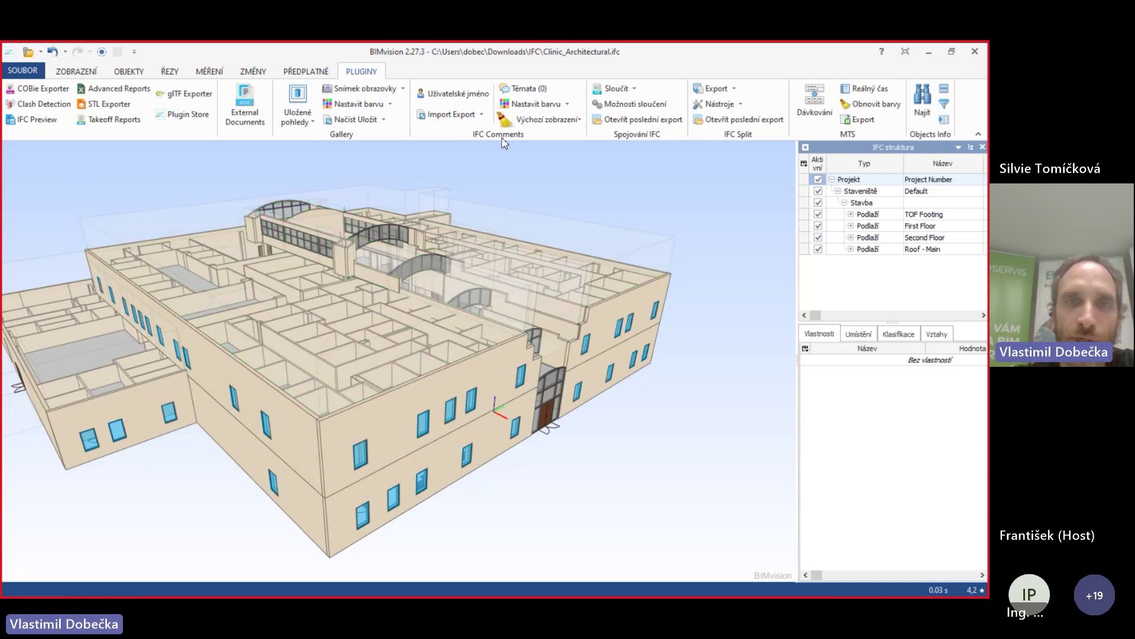
{"action": "left_click", "coordinate": [479, 118]}
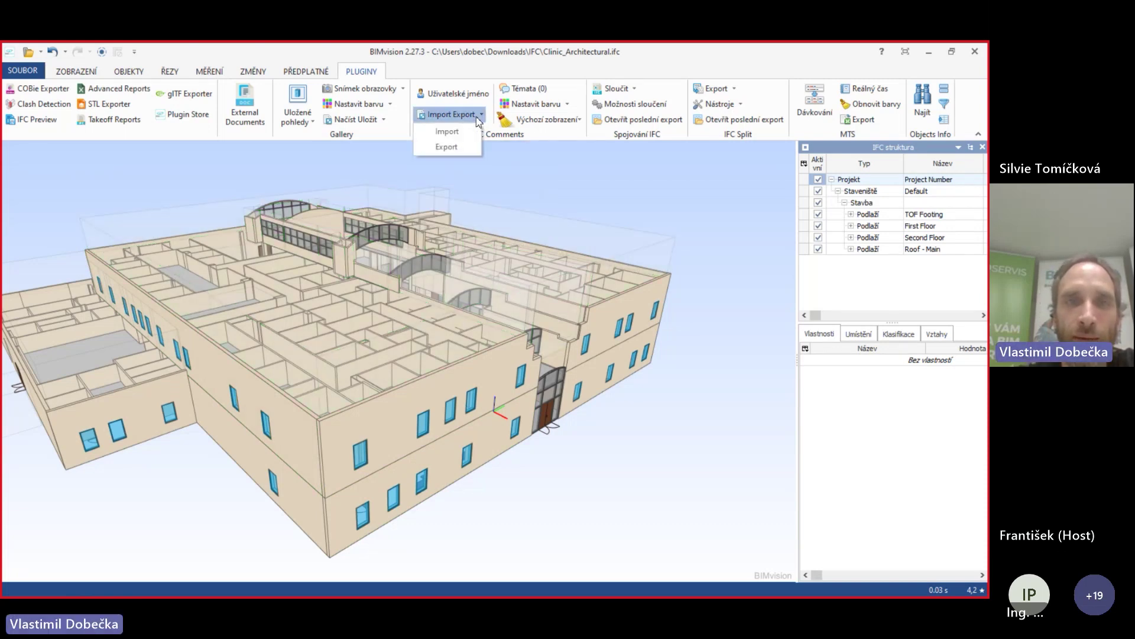
{"action": "left_click", "coordinate": [449, 130]}
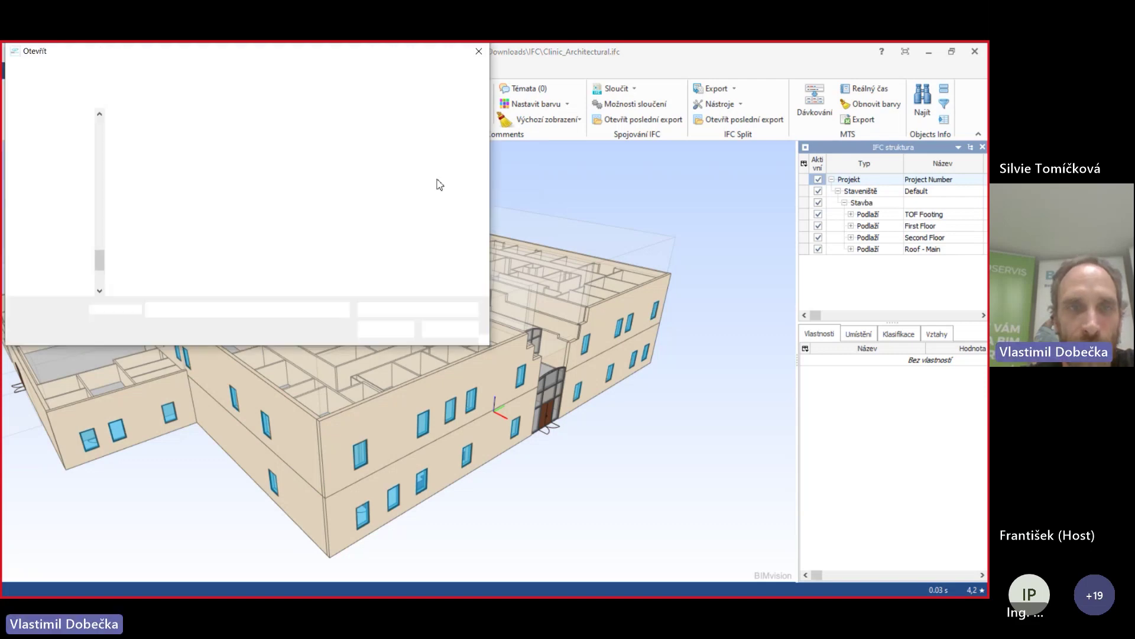
{"action": "left_click", "coordinate": [151, 165]}
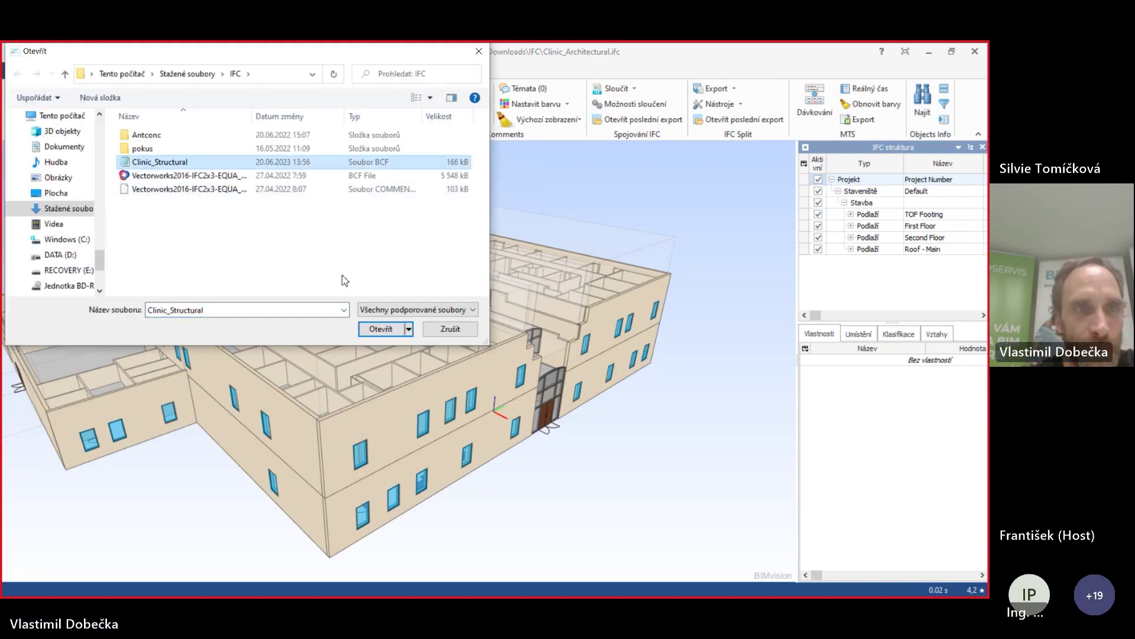
{"action": "left_click", "coordinate": [379, 329]}
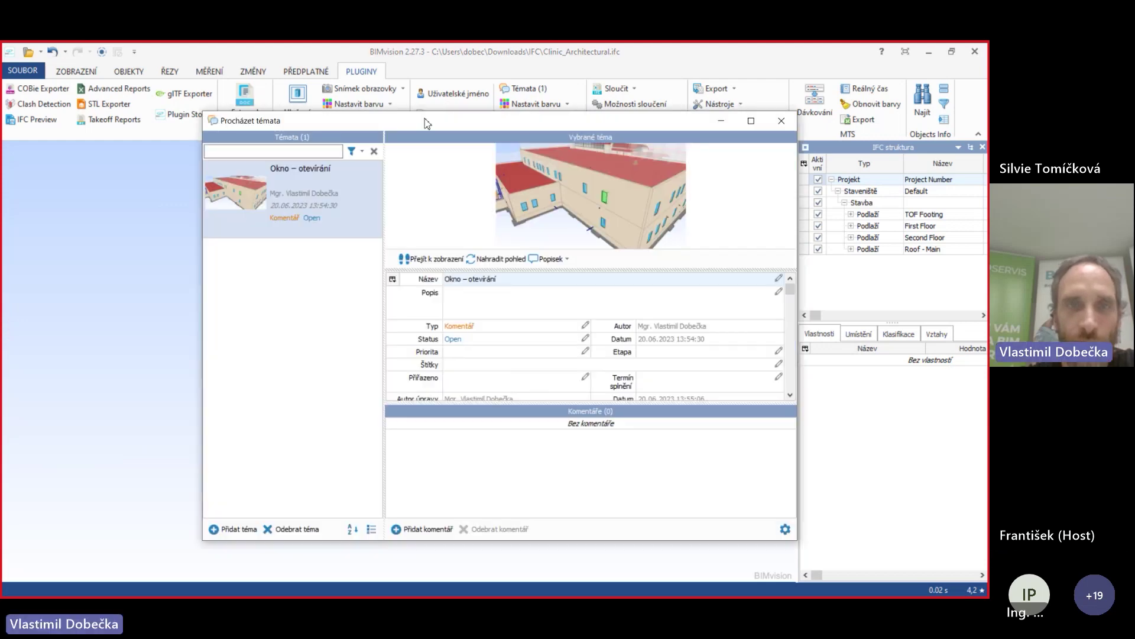
- Show the saved view of the "Okno – otevírání" topic in the model, inspect the windows around it, and close the topic browser
{"action": "left_click_drag", "start_coordinate": [423, 126], "coordinate": [756, 101]}
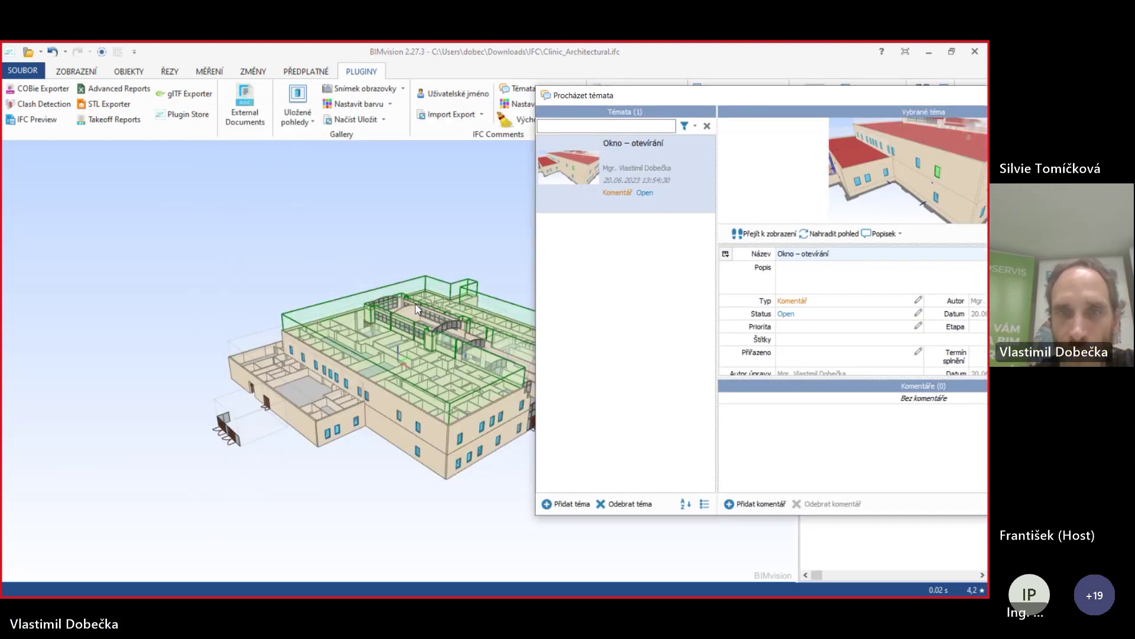
{"action": "double_click", "coordinate": [584, 168]}
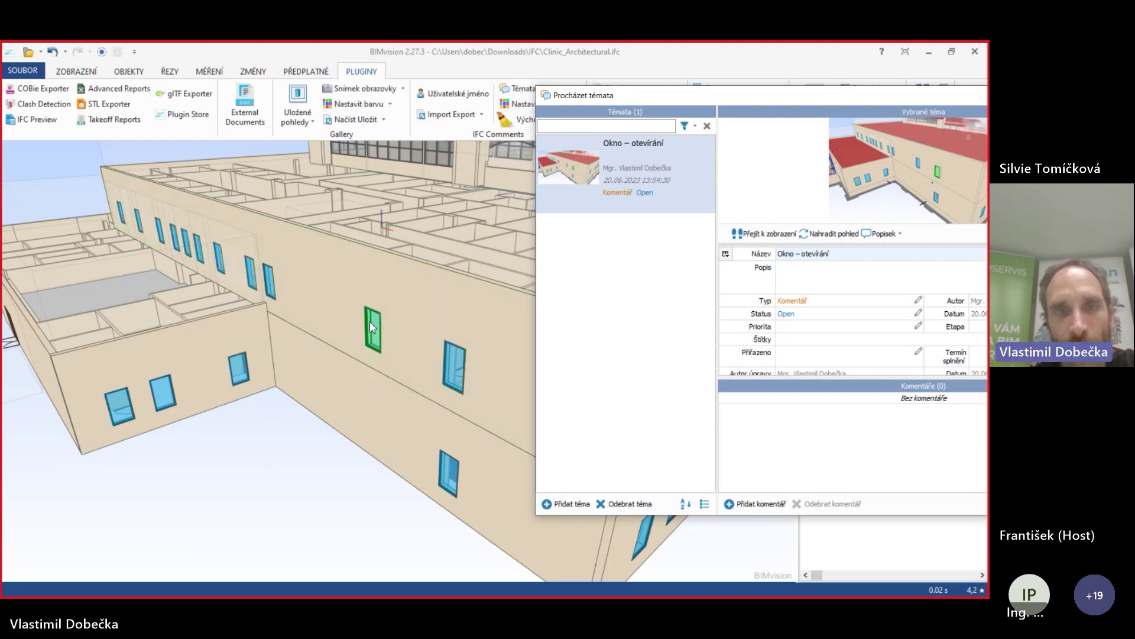
{"action": "left_click", "coordinate": [479, 402]}
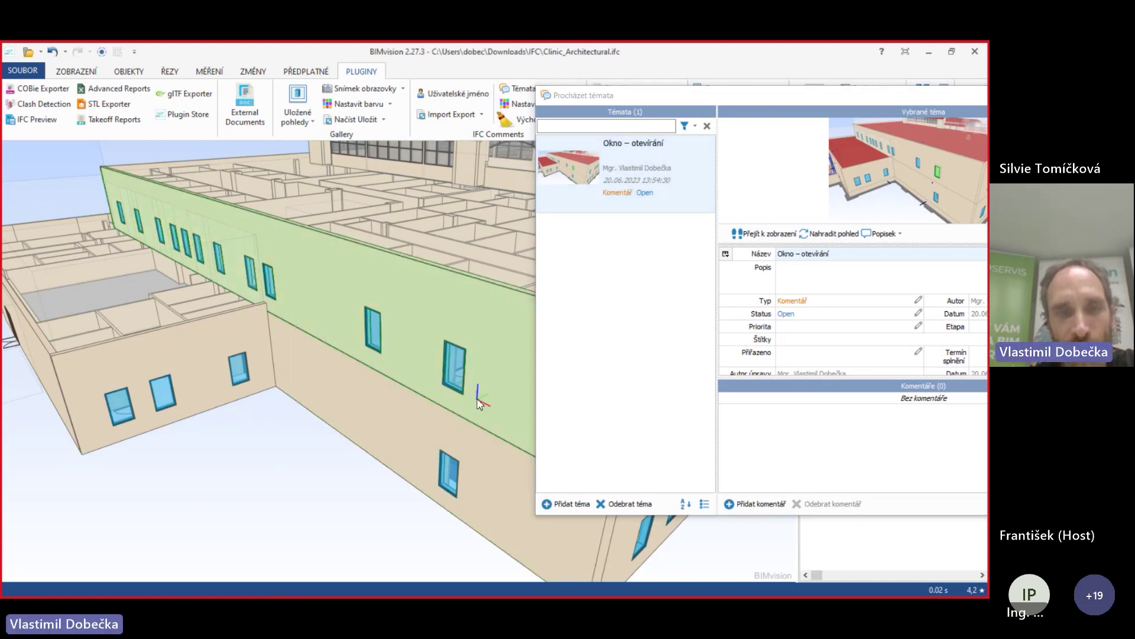
{"action": "middle_click_drag", "start_coordinate": [478, 402], "coordinate": [387, 356]}
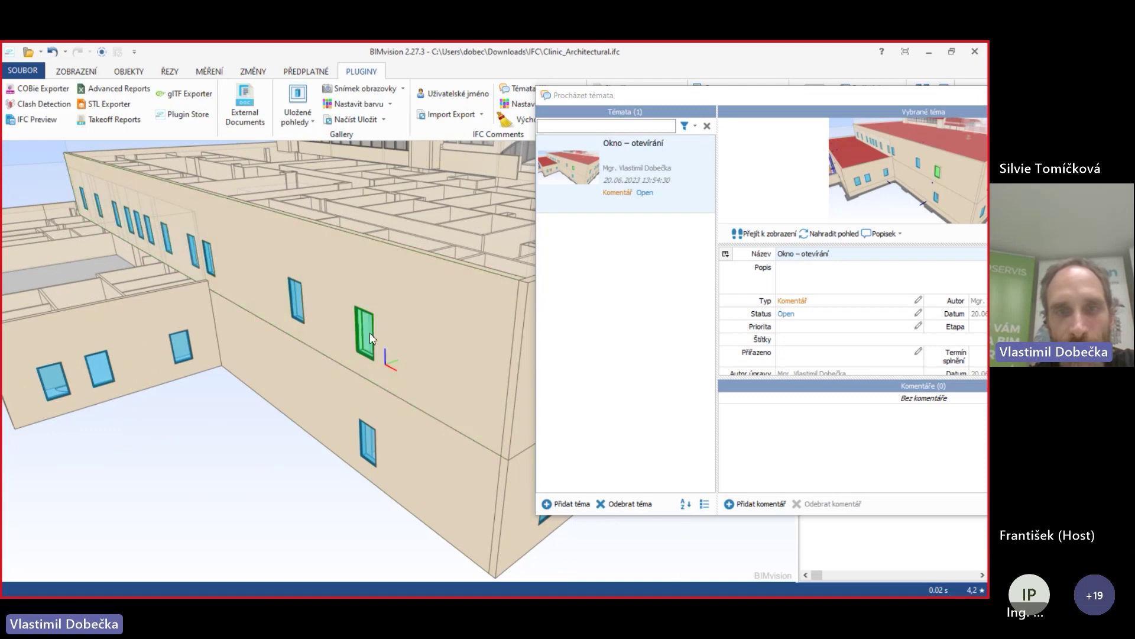
{"action": "left_click", "coordinate": [631, 183]}
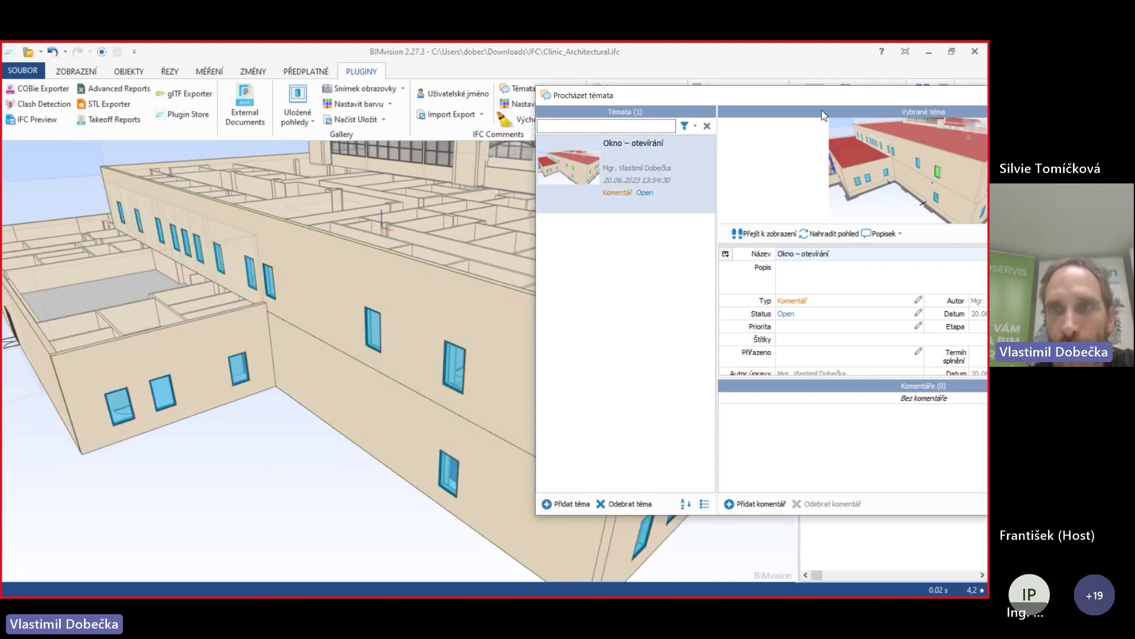
{"action": "left_click_drag", "start_coordinate": [824, 100], "coordinate": [694, 105]}
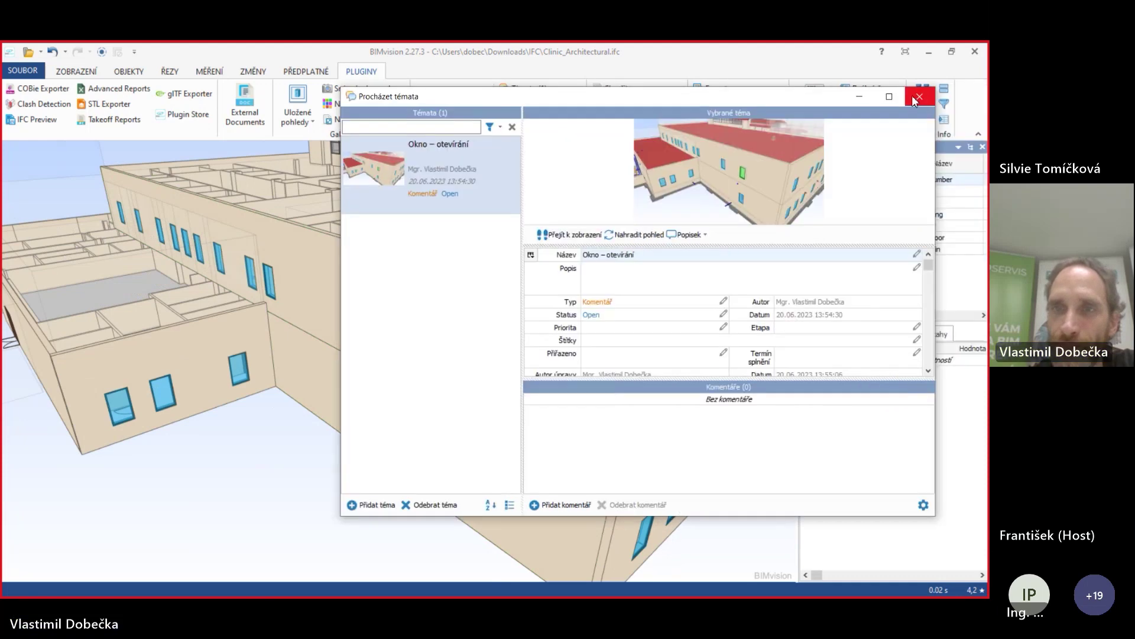
{"action": "left_click", "coordinate": [912, 98]}
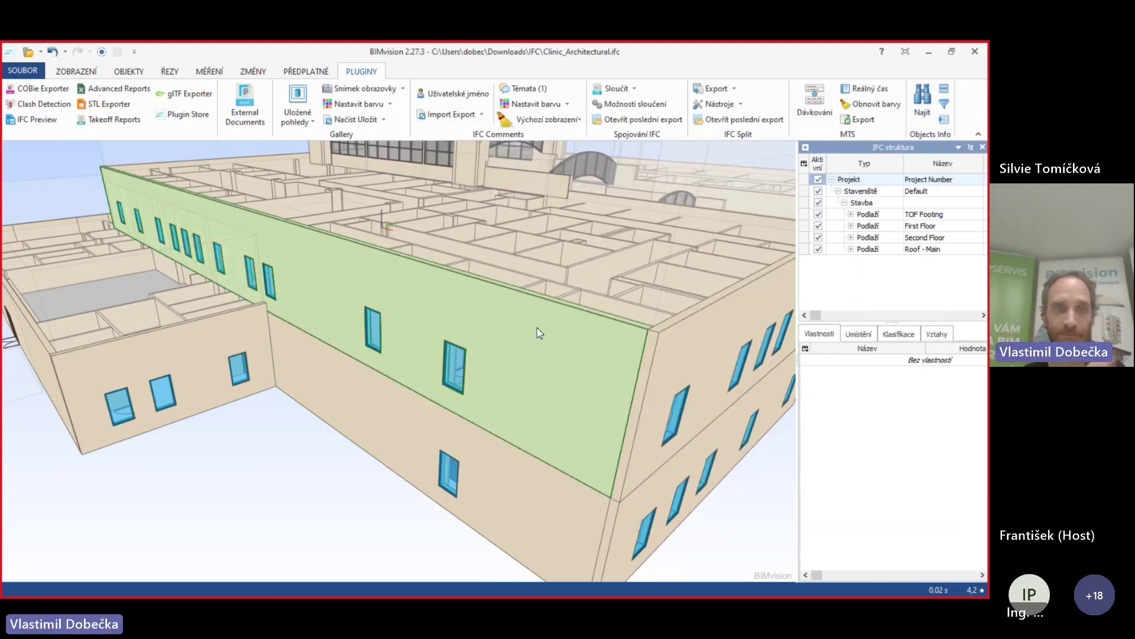
- Open Advanced Reports and review its default columns and the report preview
{"action": "scroll", "coordinate": [460, 272], "scroll_direction": "down", "scroll_amount": 5}
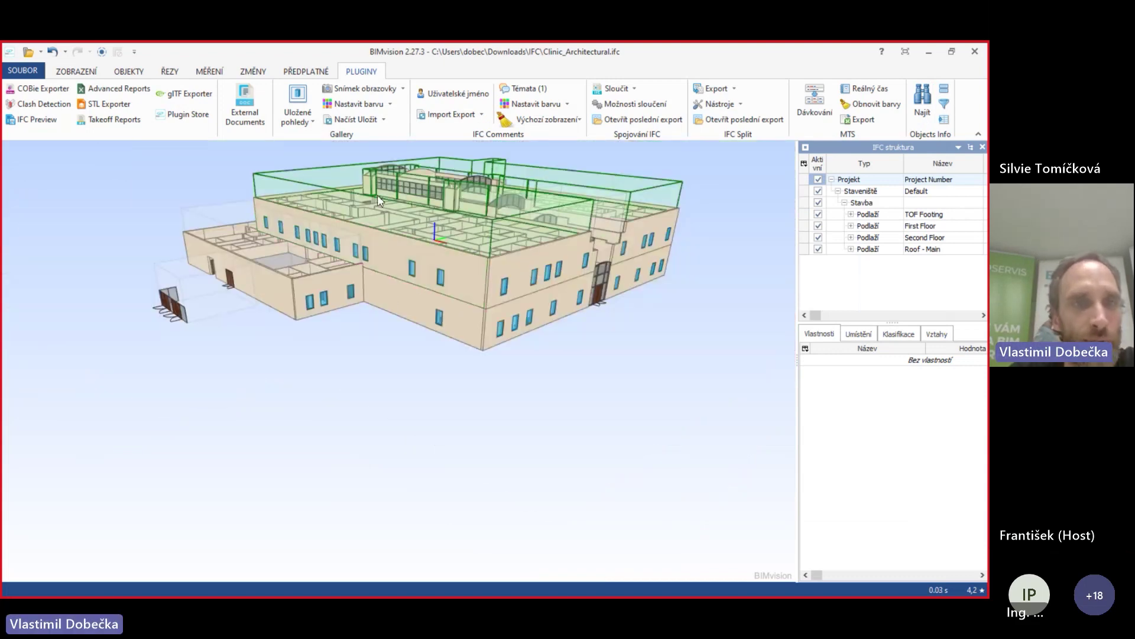
{"action": "left_click_drag", "start_coordinate": [379, 200], "coordinate": [219, 178]}
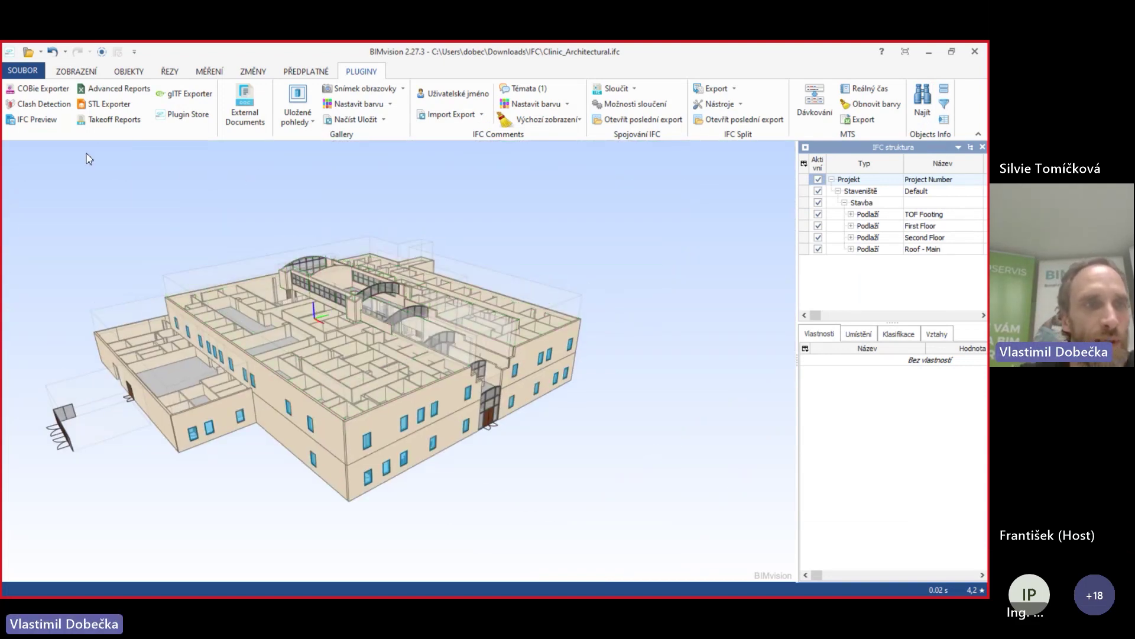
{"action": "left_click", "coordinate": [105, 91]}
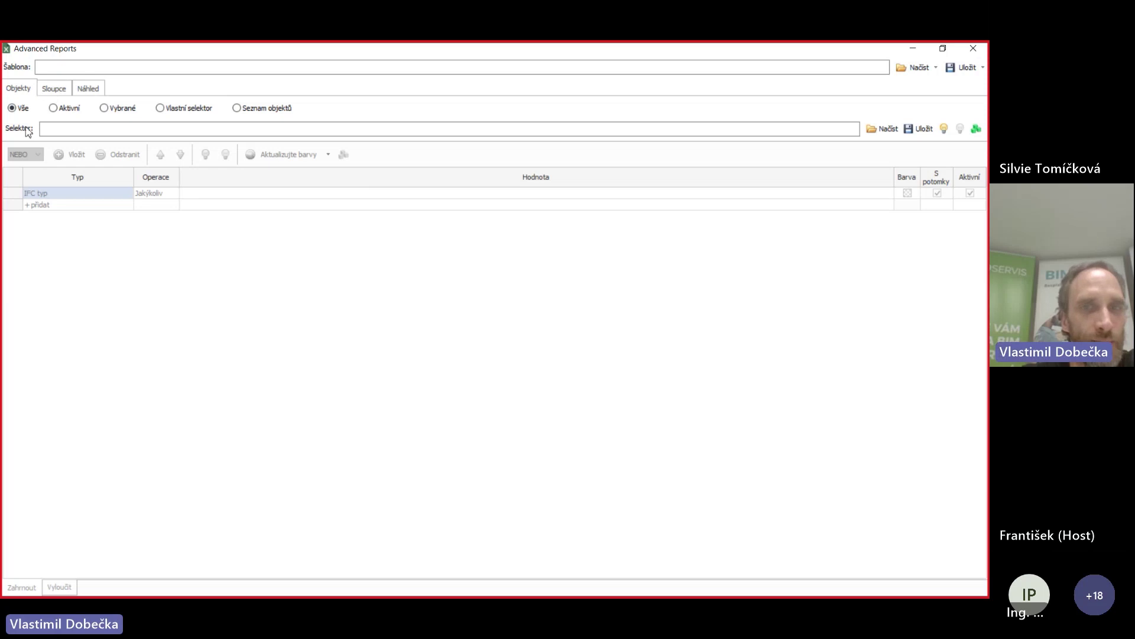
{"action": "left_click", "coordinate": [55, 90]}
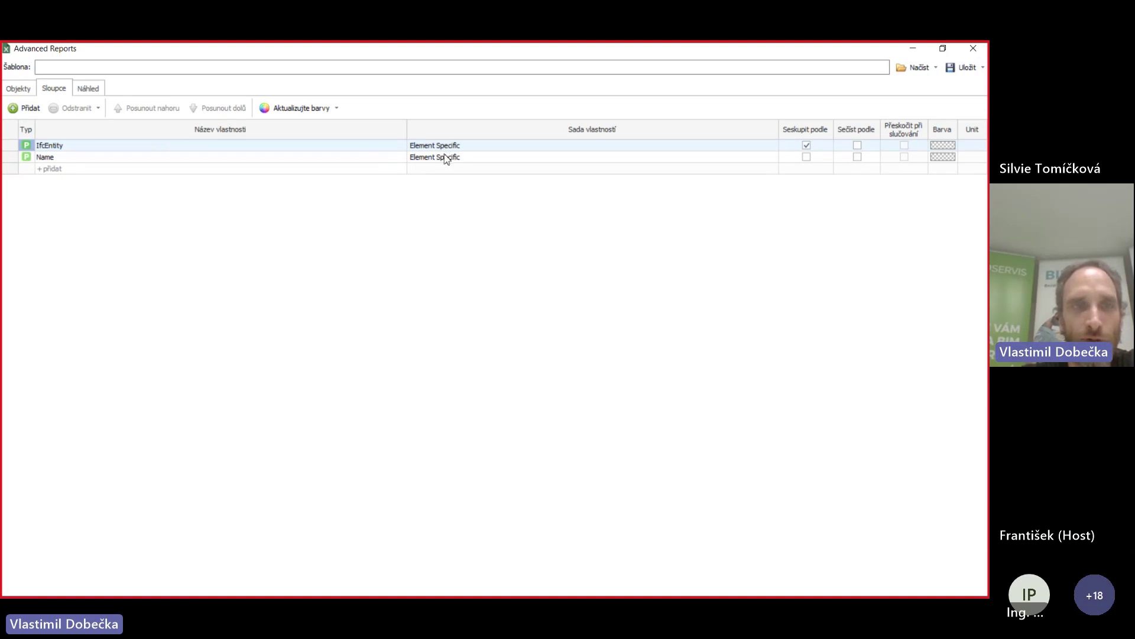
{"action": "left_click", "coordinate": [89, 88]}
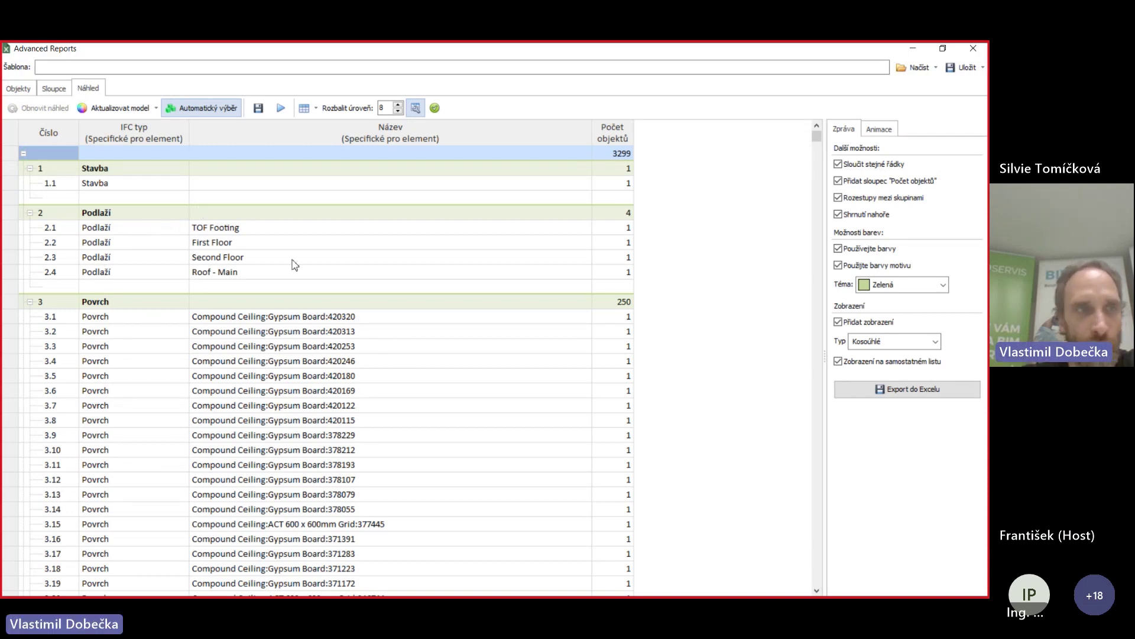
- Switch the report's object selection to a custom selector (Vlastní selektor) and look through the criterion types available for its first rule
{"action": "left_click", "coordinate": [20, 89]}
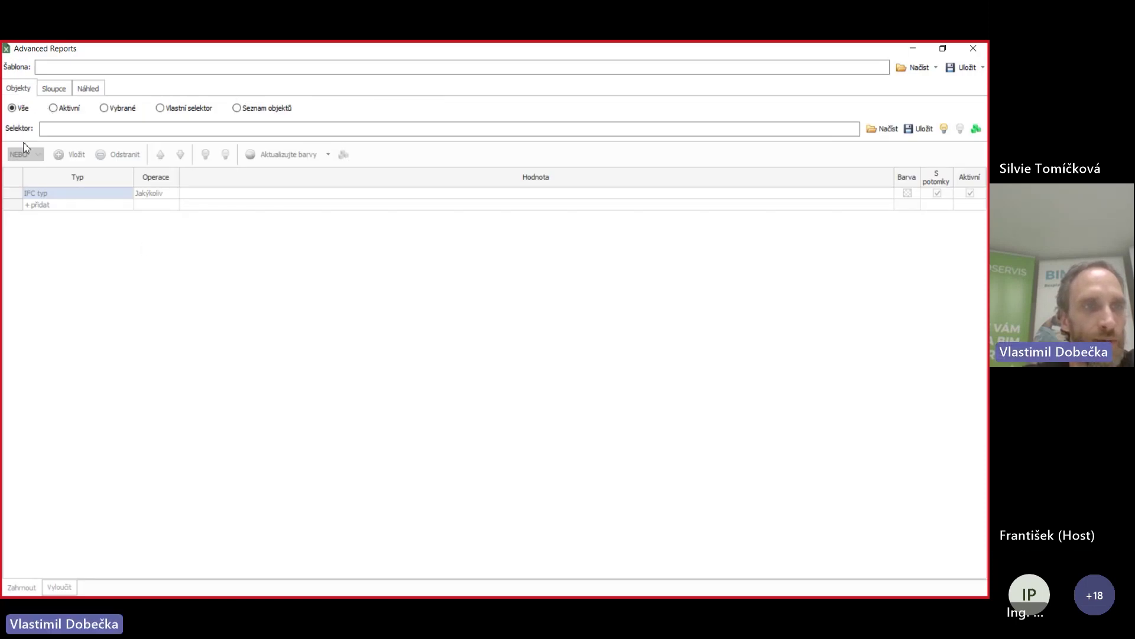
{"action": "left_click", "coordinate": [161, 108]}
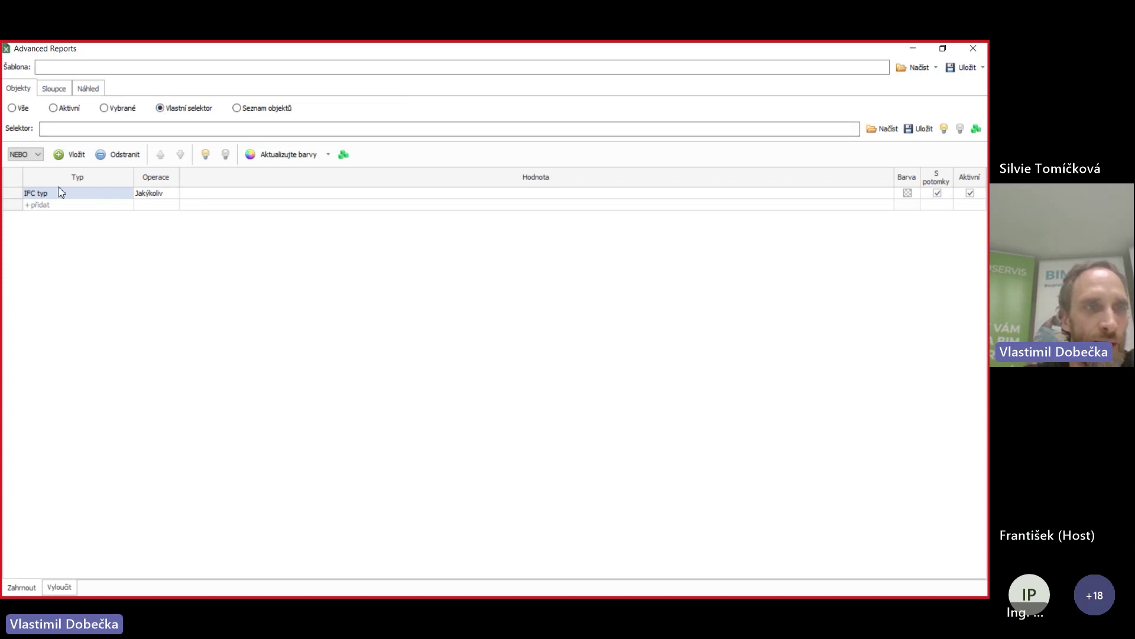
{"action": "left_click", "coordinate": [128, 196]}
{"action": "left_click", "coordinate": [129, 196]}
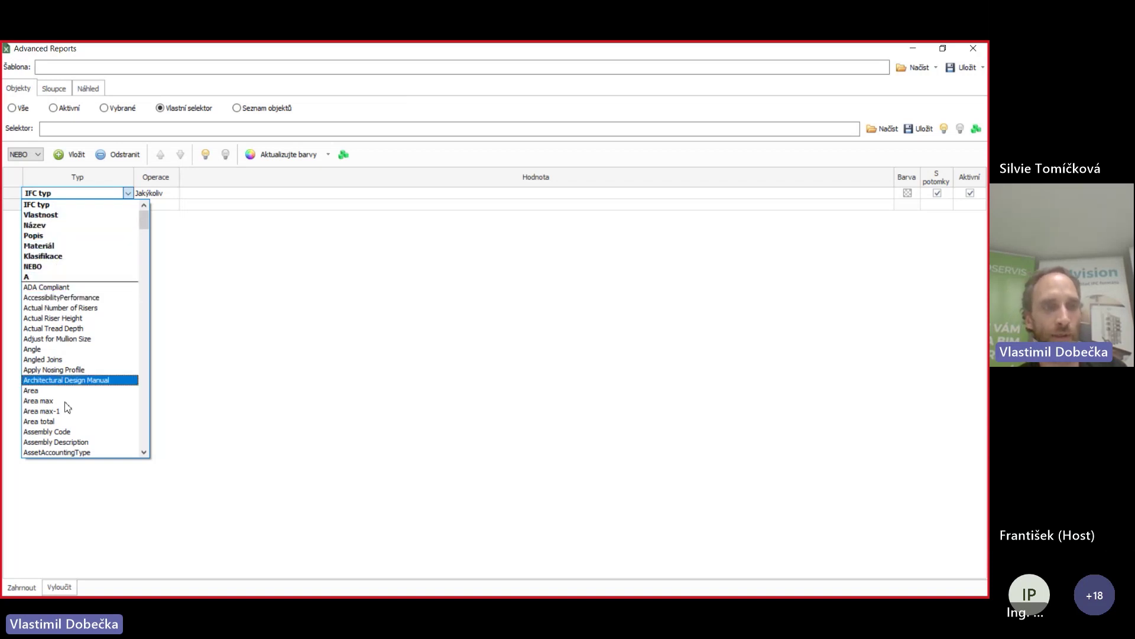
{"action": "scroll", "coordinate": [139, 250], "scroll_direction": "down", "scroll_amount": 6}
{"action": "scroll", "coordinate": [140, 296], "scroll_direction": "down", "scroll_amount": 20}
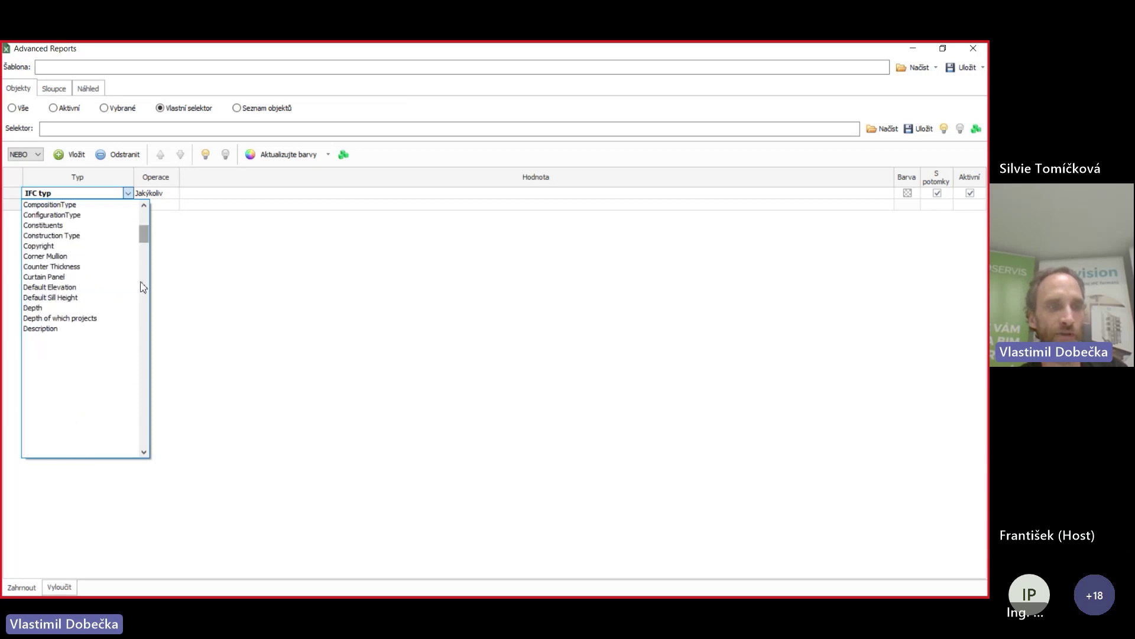
{"action": "scroll", "coordinate": [144, 370], "scroll_direction": "down", "scroll_amount": 20}
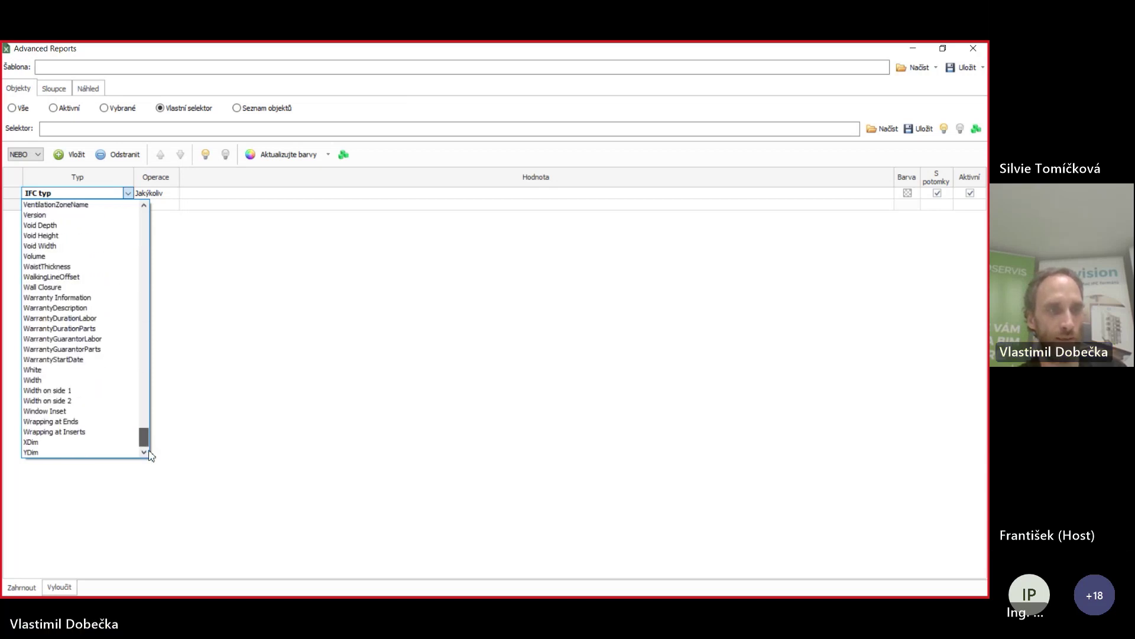
{"action": "left_click_drag", "start_coordinate": [144, 439], "coordinate": [144, 220]}
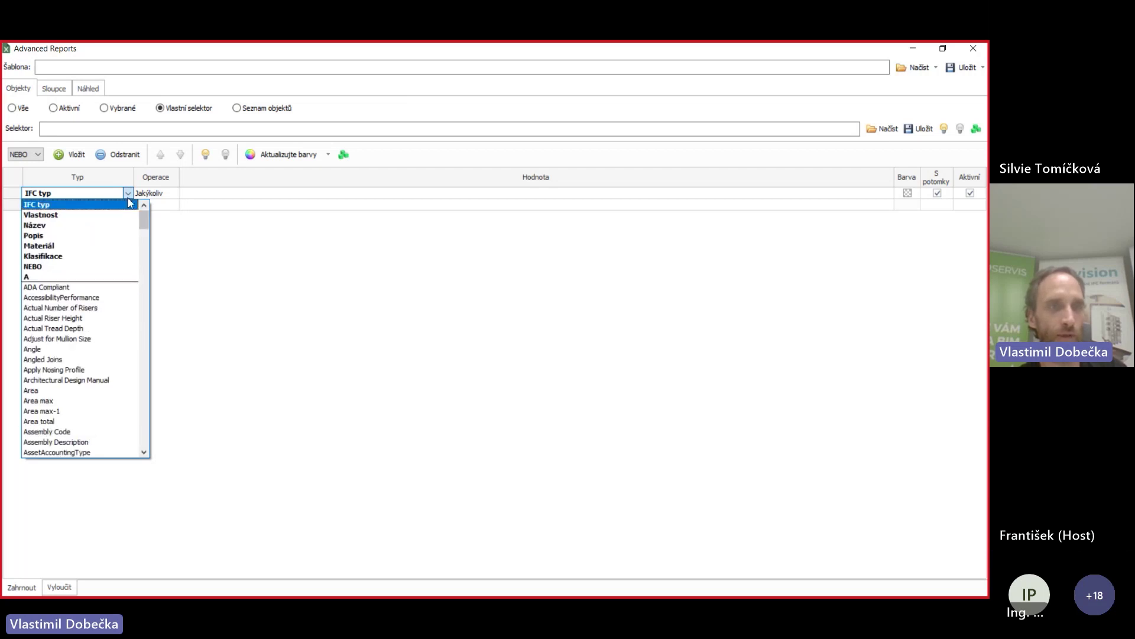
{"action": "left_click", "coordinate": [129, 194]}
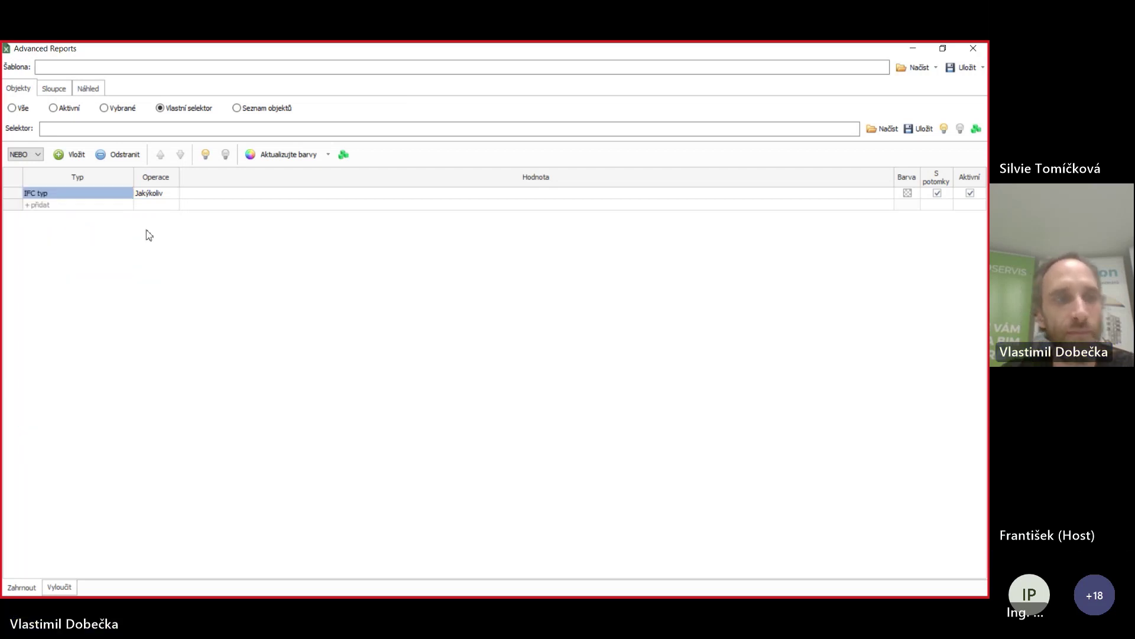
- Set the IFC typ rule to the "=" operation with the value IfcDoor
{"action": "left_click", "coordinate": [152, 199]}
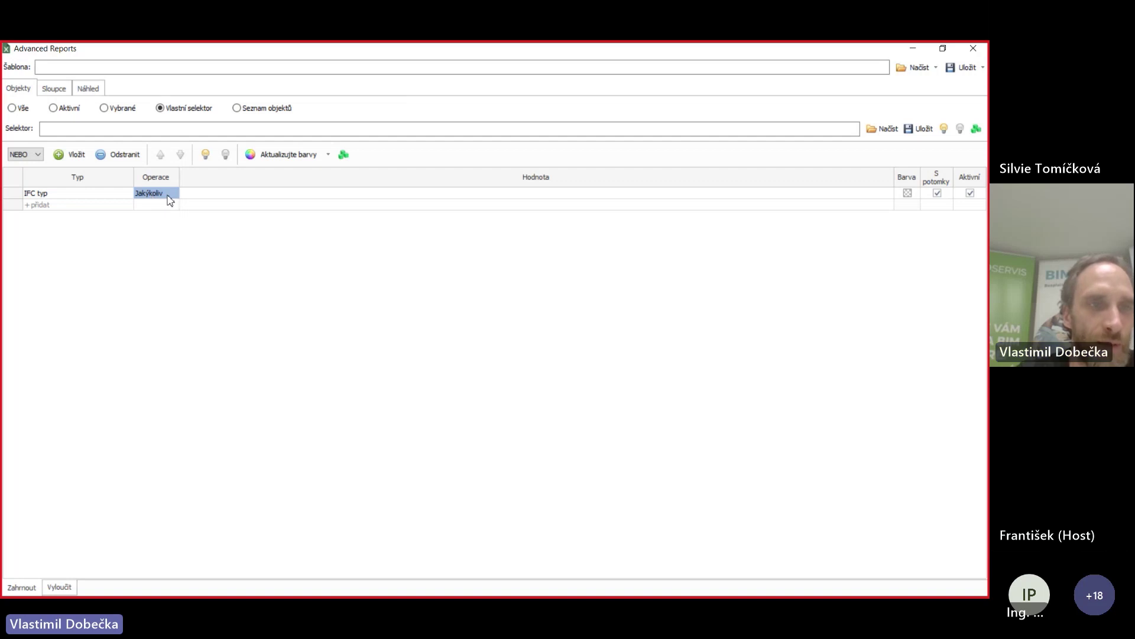
{"action": "left_click", "coordinate": [168, 197]}
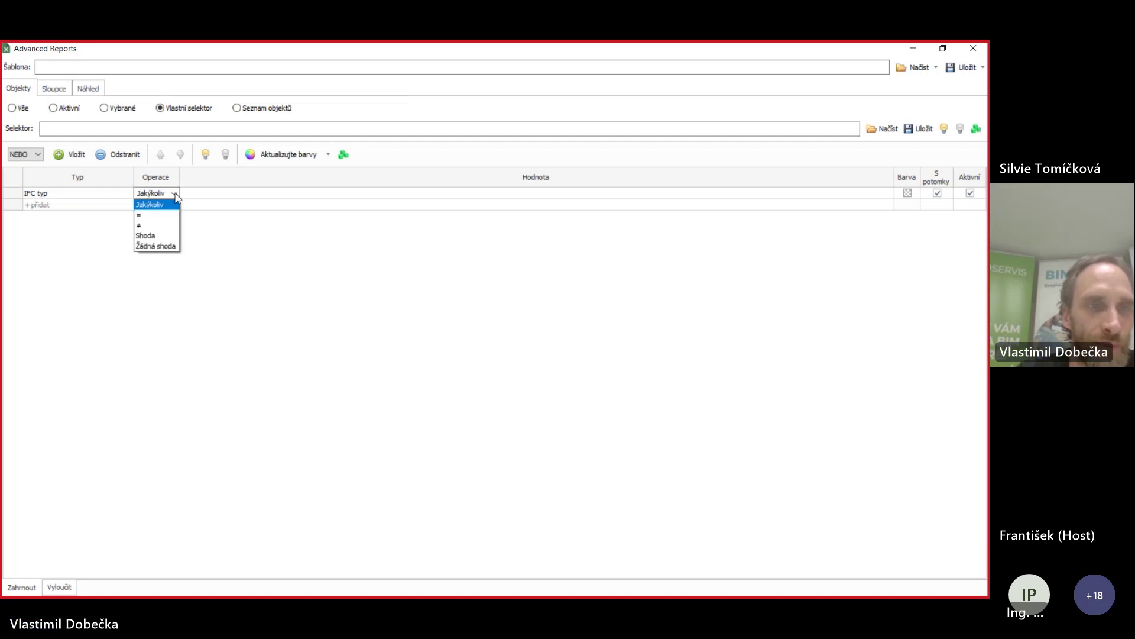
{"action": "left_click", "coordinate": [153, 217]}
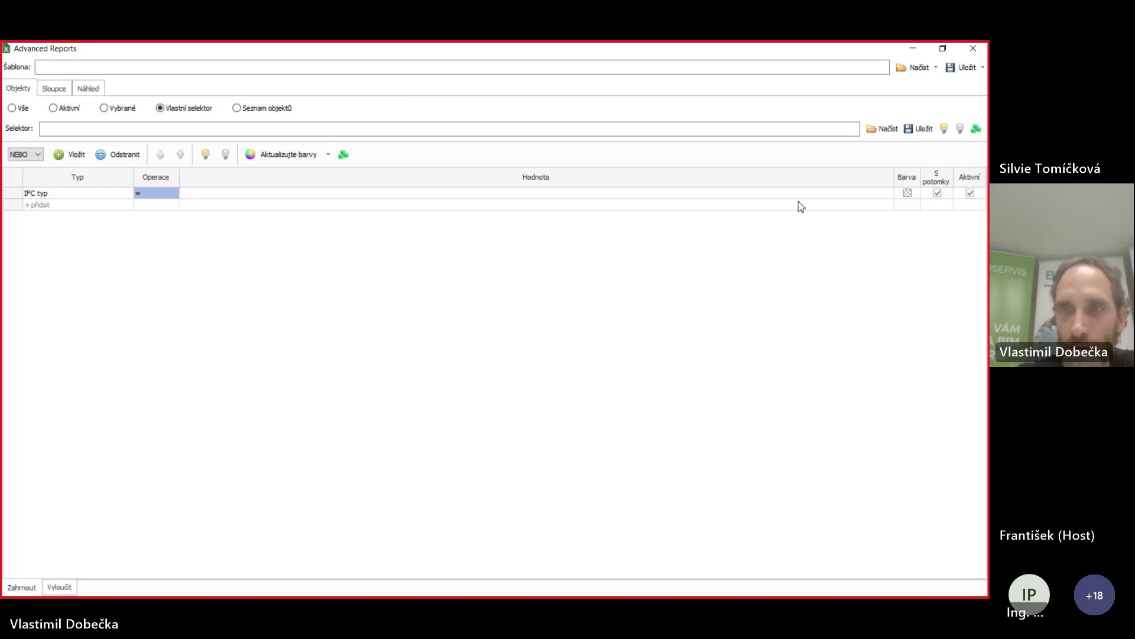
{"action": "left_click", "coordinate": [857, 193]}
{"action": "left_click", "coordinate": [888, 196]}
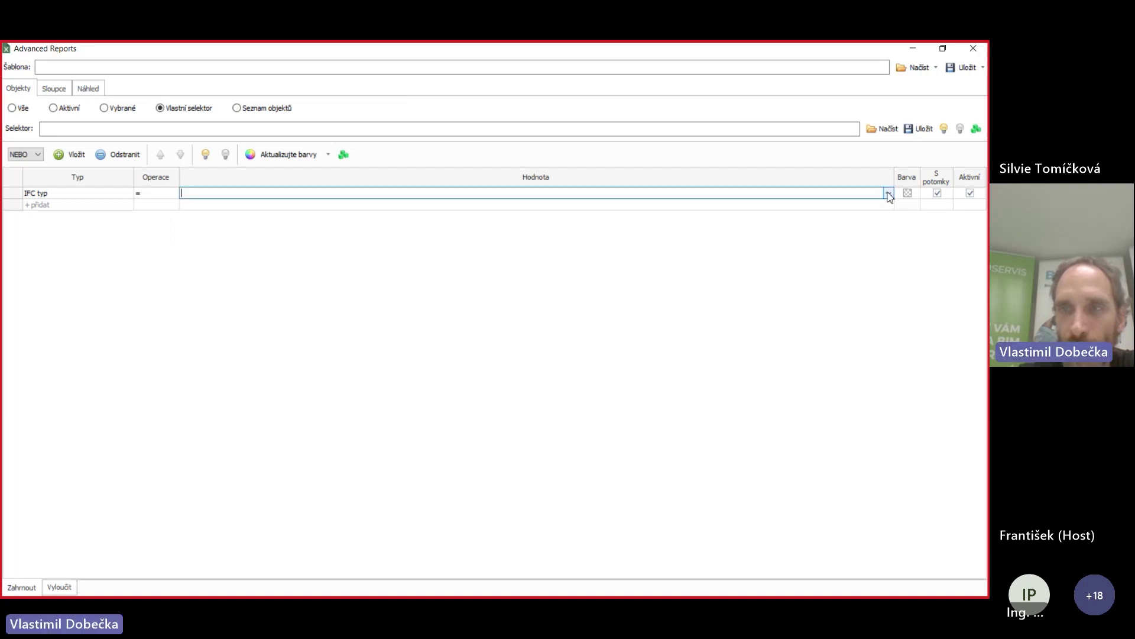
{"action": "left_click", "coordinate": [889, 194]}
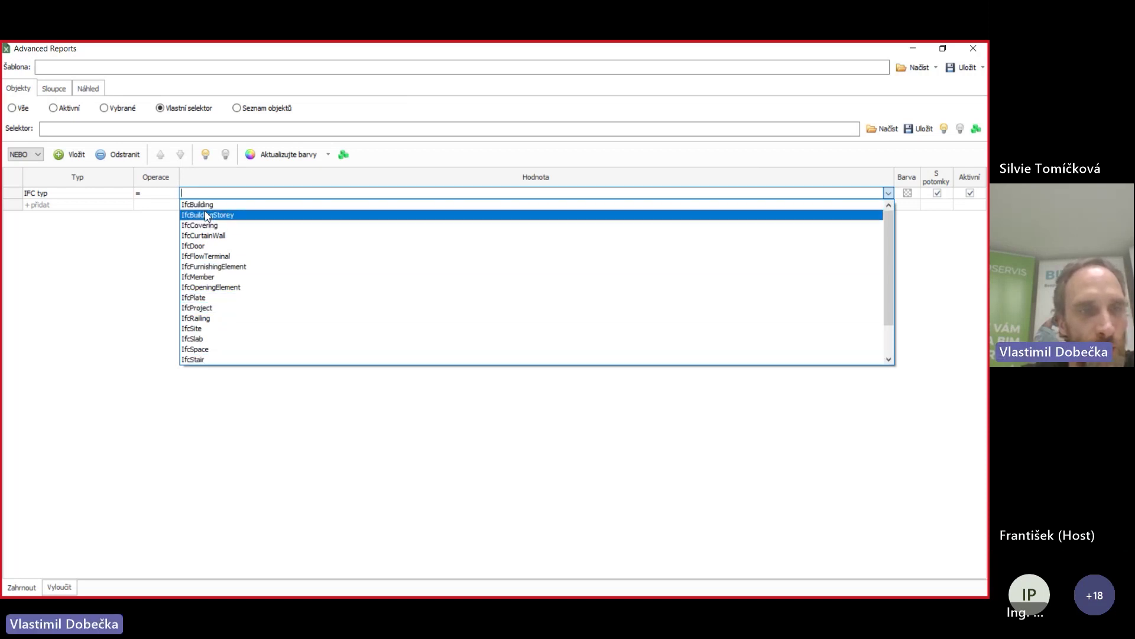
{"action": "left_click", "coordinate": [201, 308]}
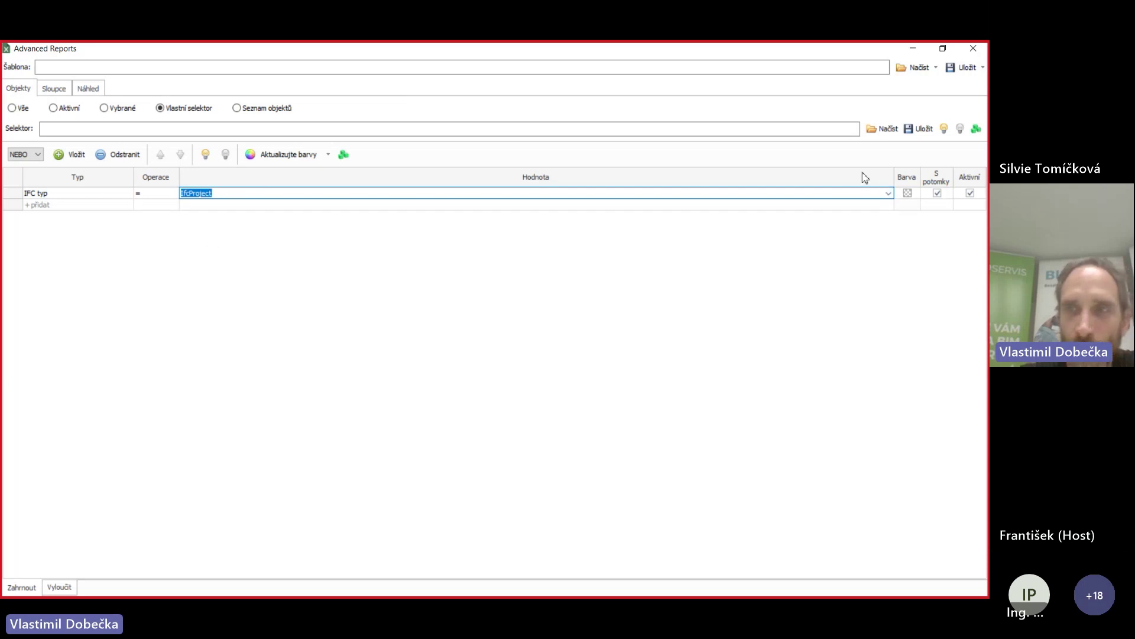
{"action": "left_click", "coordinate": [888, 193]}
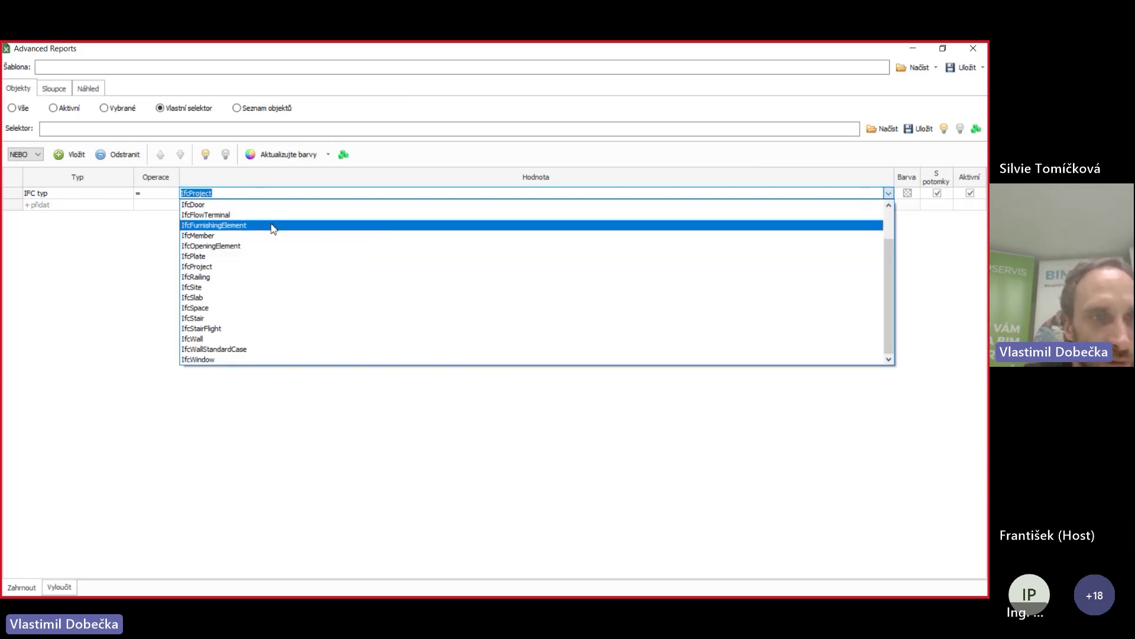
{"action": "left_click", "coordinate": [252, 205]}
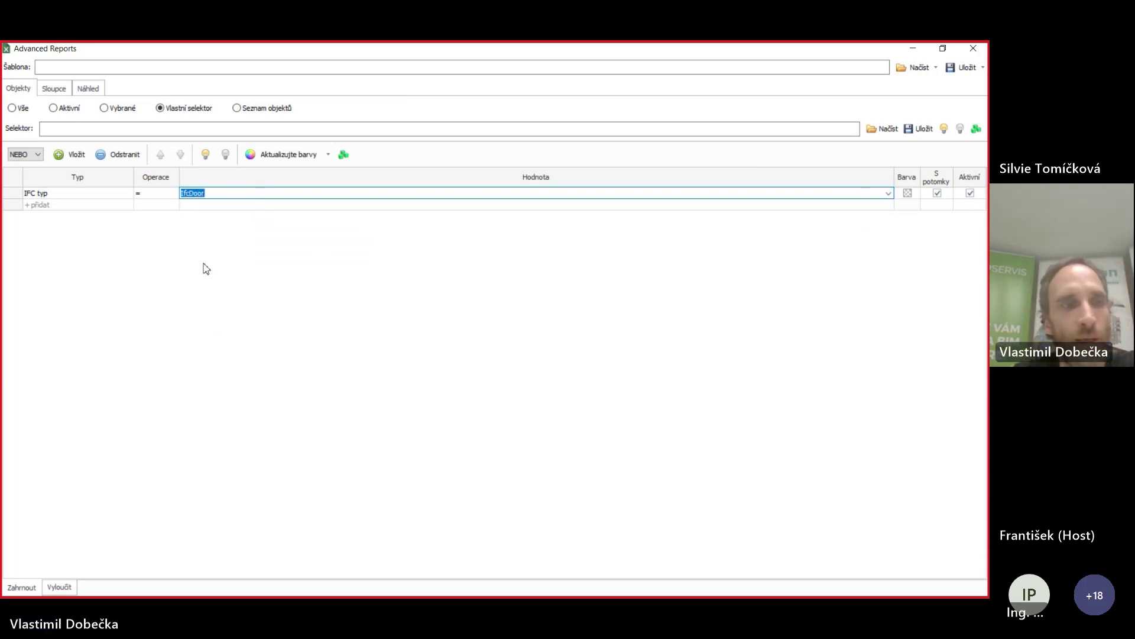
- Add a second selector rule of type Vlastnost below the IFC typ rule
{"action": "left_click", "coordinate": [80, 205]}
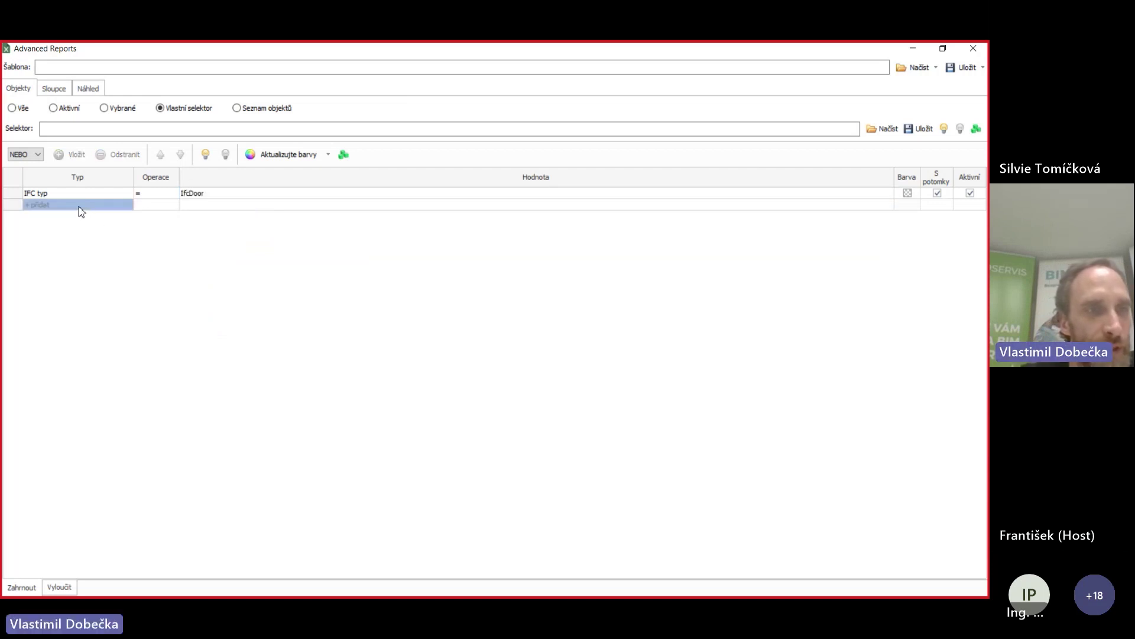
{"action": "left_click", "coordinate": [83, 207]}
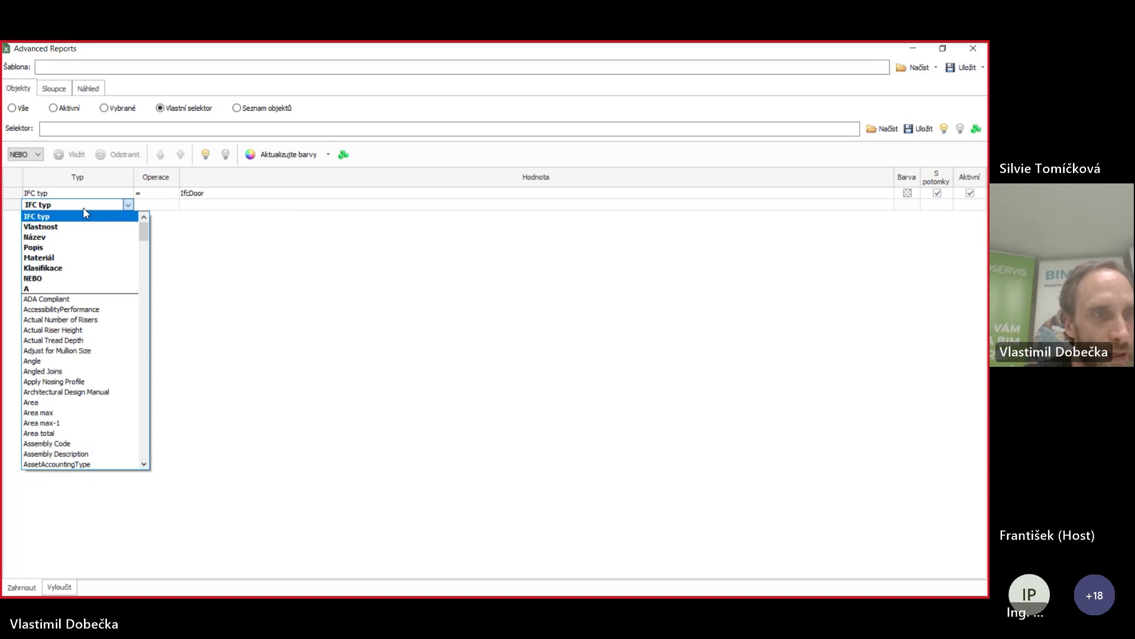
{"action": "left_click", "coordinate": [76, 227]}
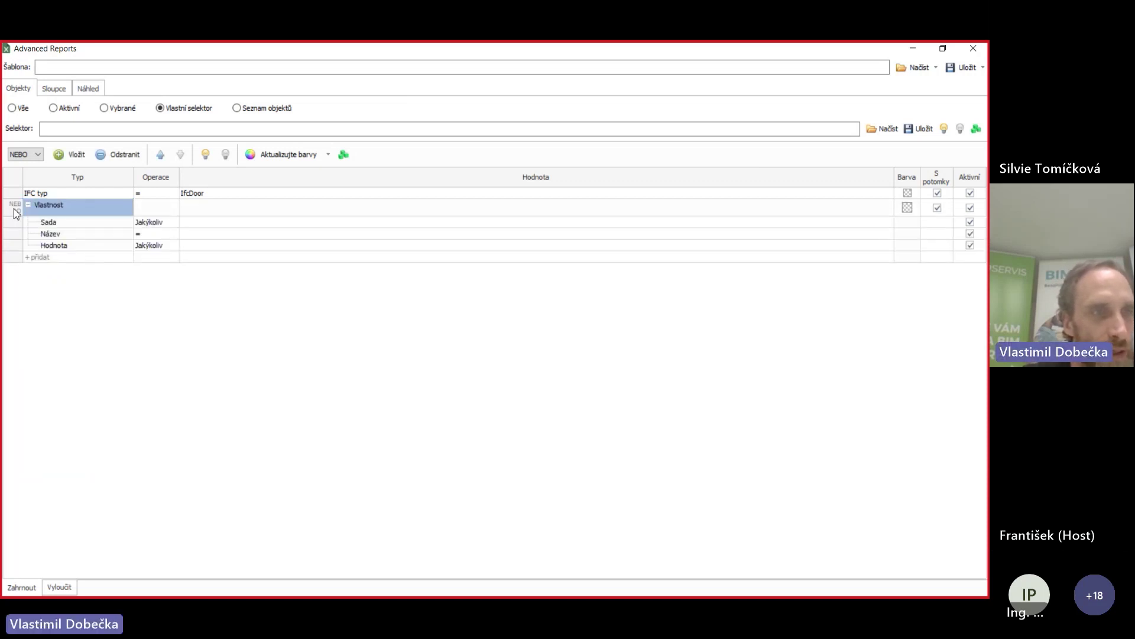
- Change the logical operator that joins the Vlastnost rule to the IFC typ rule from NEBO to A
{"action": "left_click", "coordinate": [16, 212]}
{"action": "left_click", "coordinate": [25, 154]}
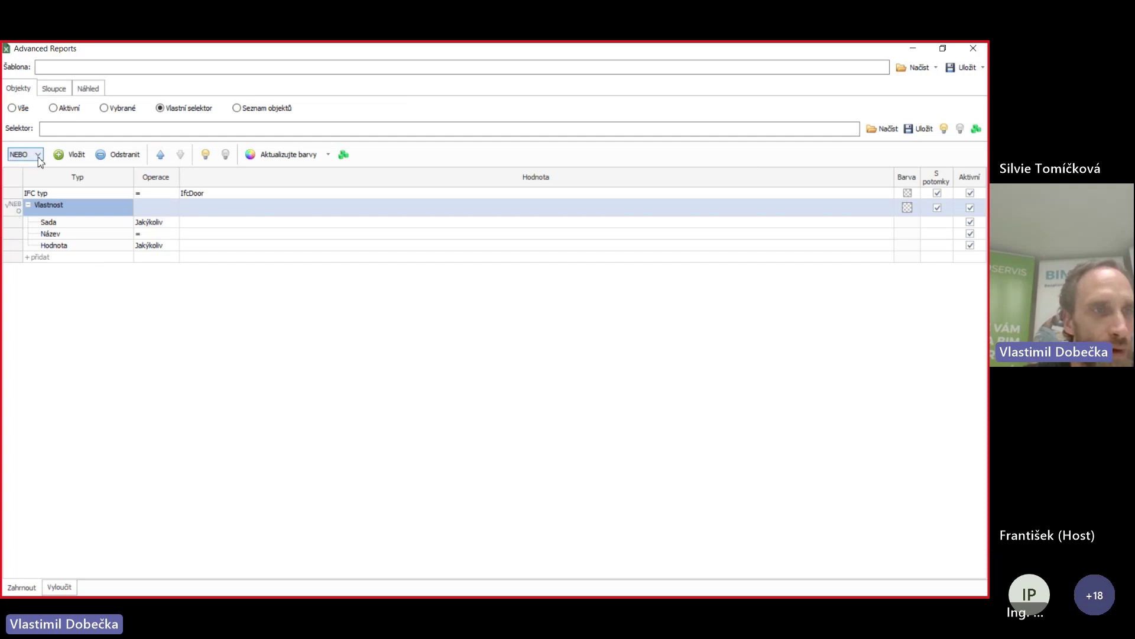
{"action": "left_click", "coordinate": [27, 173]}
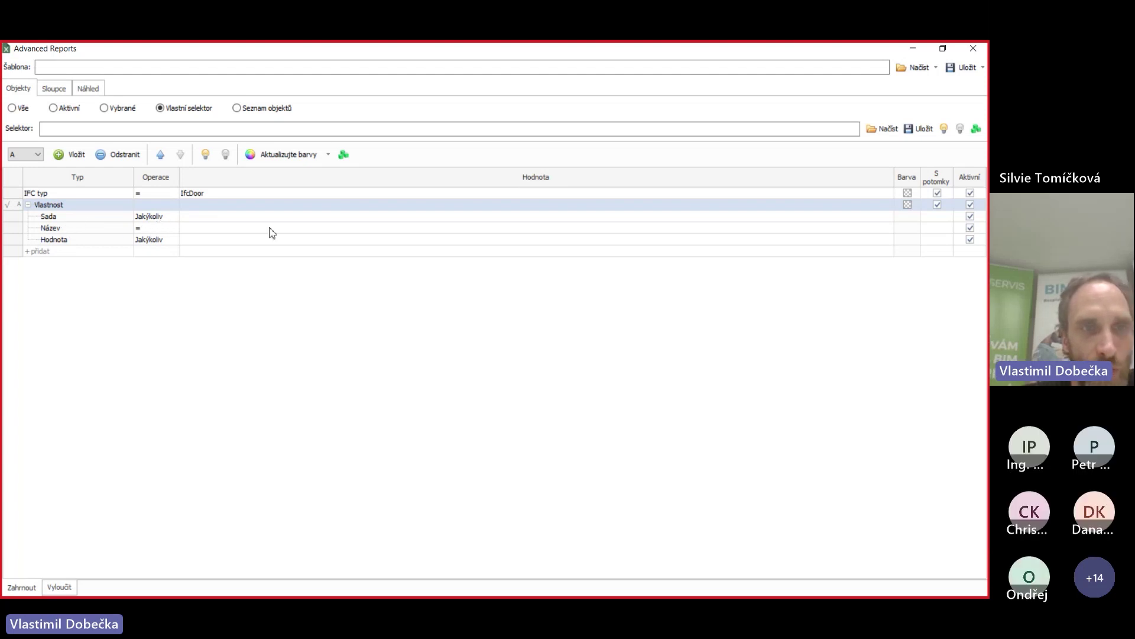
- Set the Název condition of the Vlastnost rule to the Width property
{"action": "left_click", "coordinate": [299, 231]}
{"action": "left_click", "coordinate": [891, 229]}
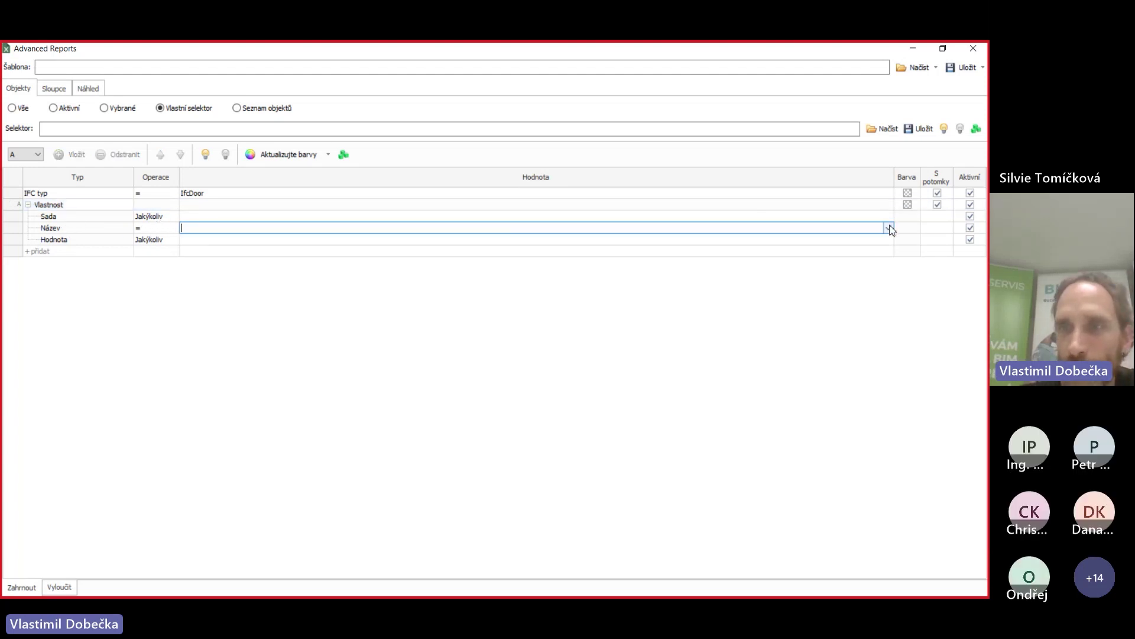
{"action": "left_click", "coordinate": [889, 228]}
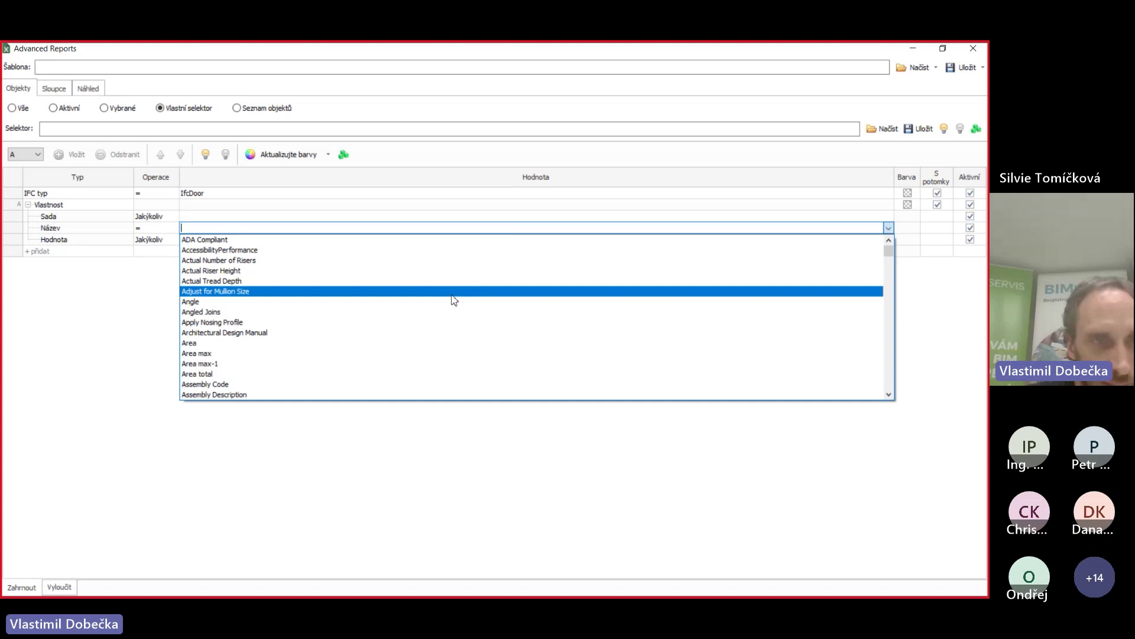
{"action": "scroll", "coordinate": [453, 300], "scroll_direction": "down", "scroll_amount": 5}
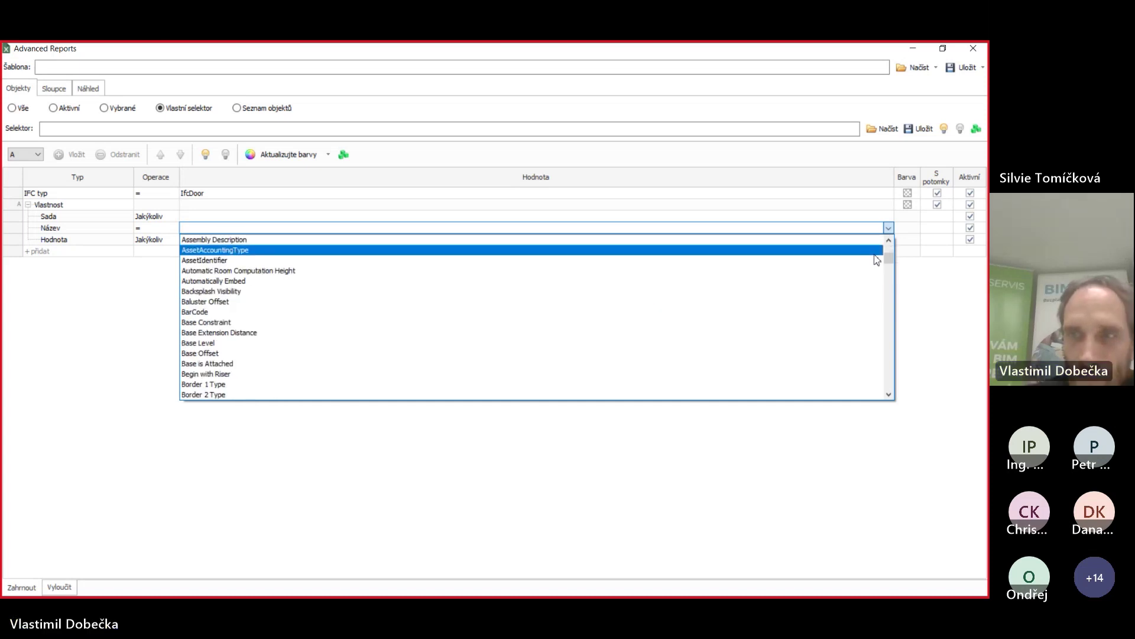
{"action": "left_click_drag", "start_coordinate": [892, 265], "coordinate": [886, 380]}
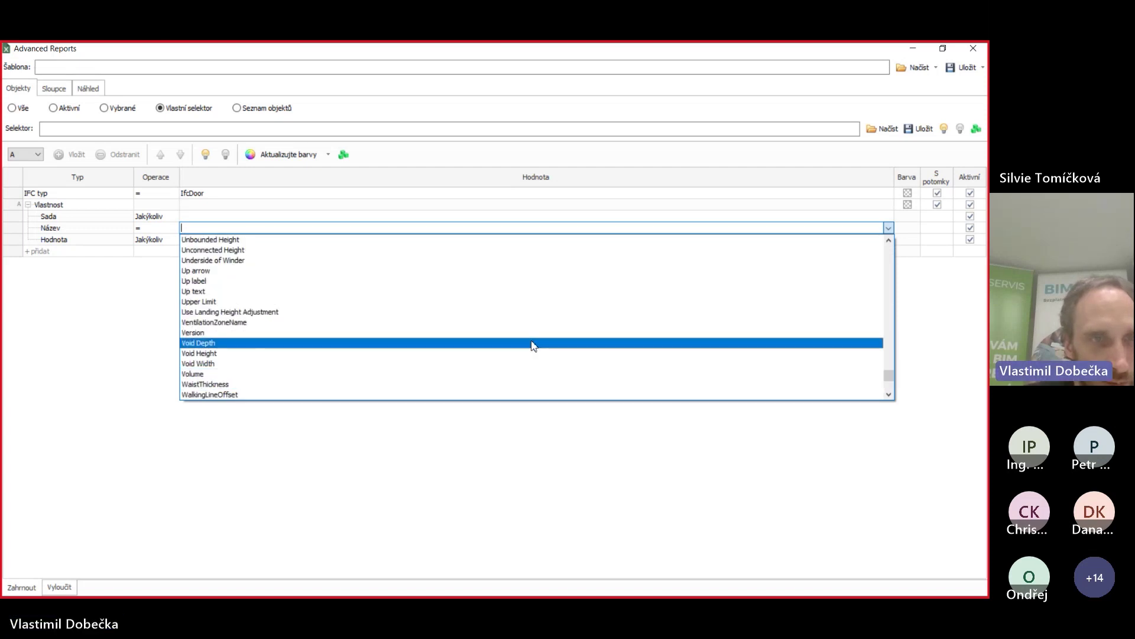
{"action": "scroll", "coordinate": [534, 346], "scroll_direction": "down", "scroll_amount": 1}
{"action": "scroll", "coordinate": [534, 346], "scroll_direction": "down", "scroll_amount": 4}
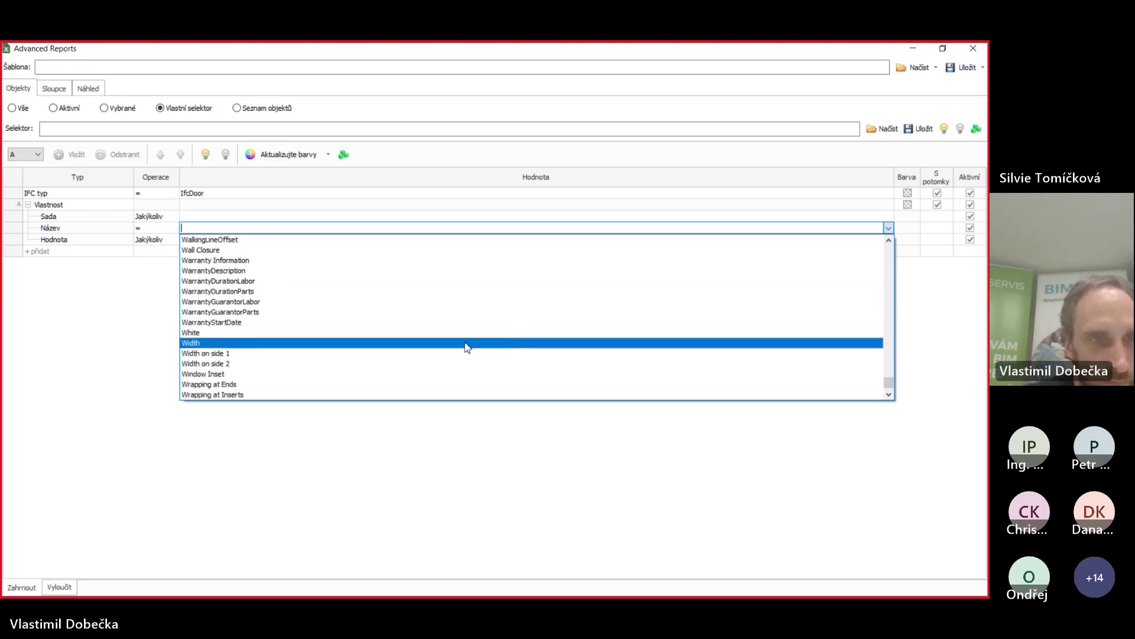
{"action": "left_click", "coordinate": [310, 345]}
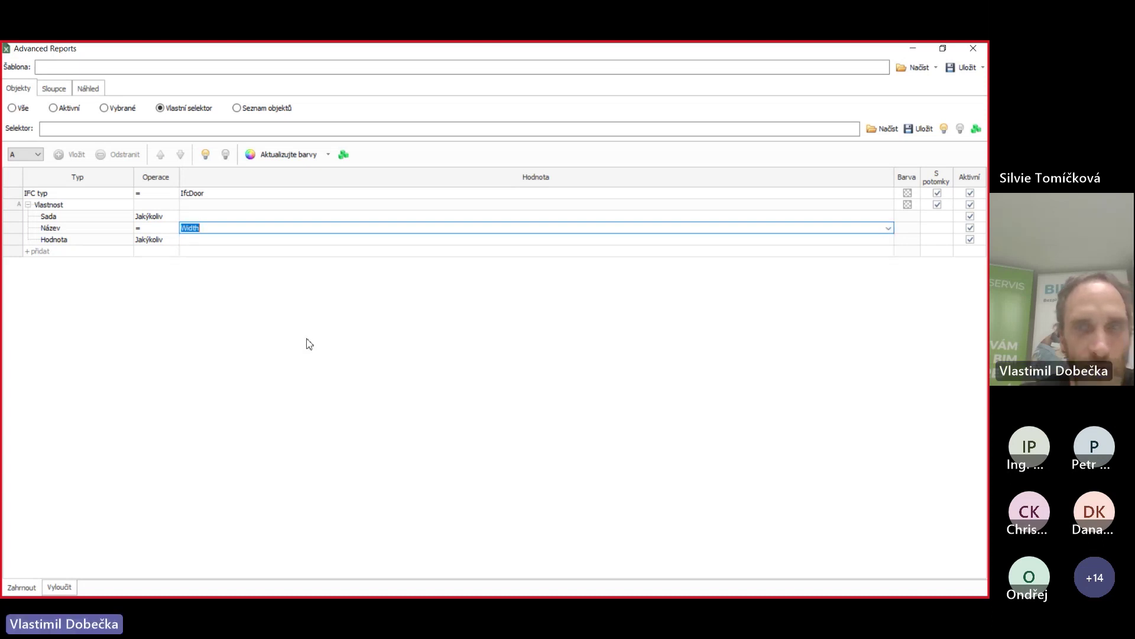
- Set the Hodnota condition of the Width property rule to ≥ 800
{"action": "left_click", "coordinate": [153, 243]}
{"action": "left_click", "coordinate": [165, 243]}
{"action": "left_click", "coordinate": [165, 243]}
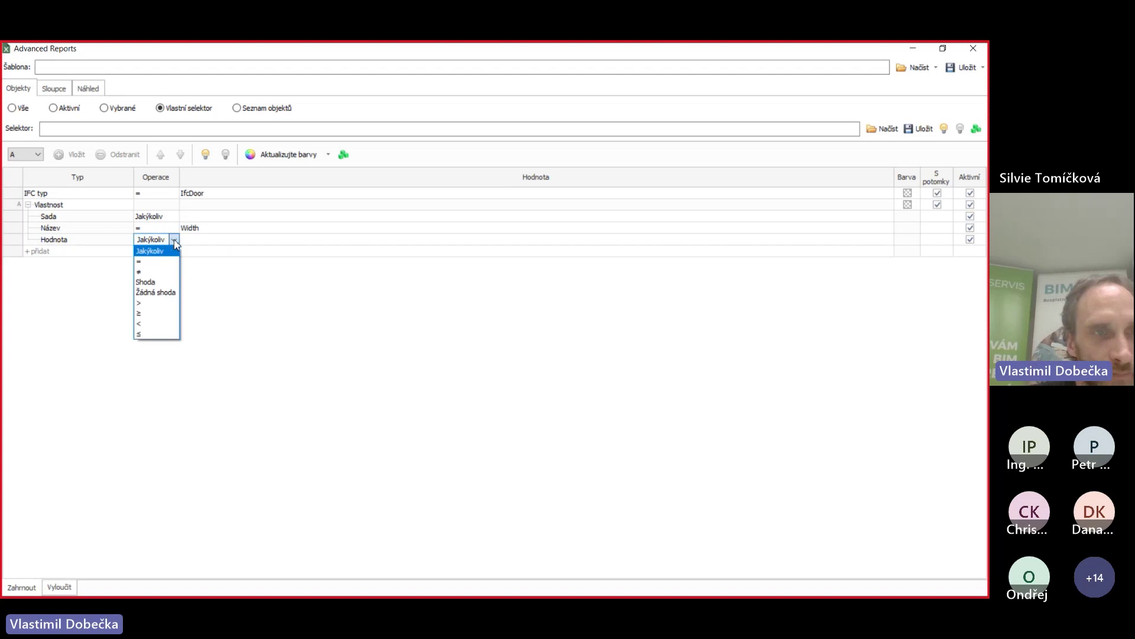
{"action": "left_click", "coordinate": [153, 314]}
{"action": "left_click", "coordinate": [213, 240]}
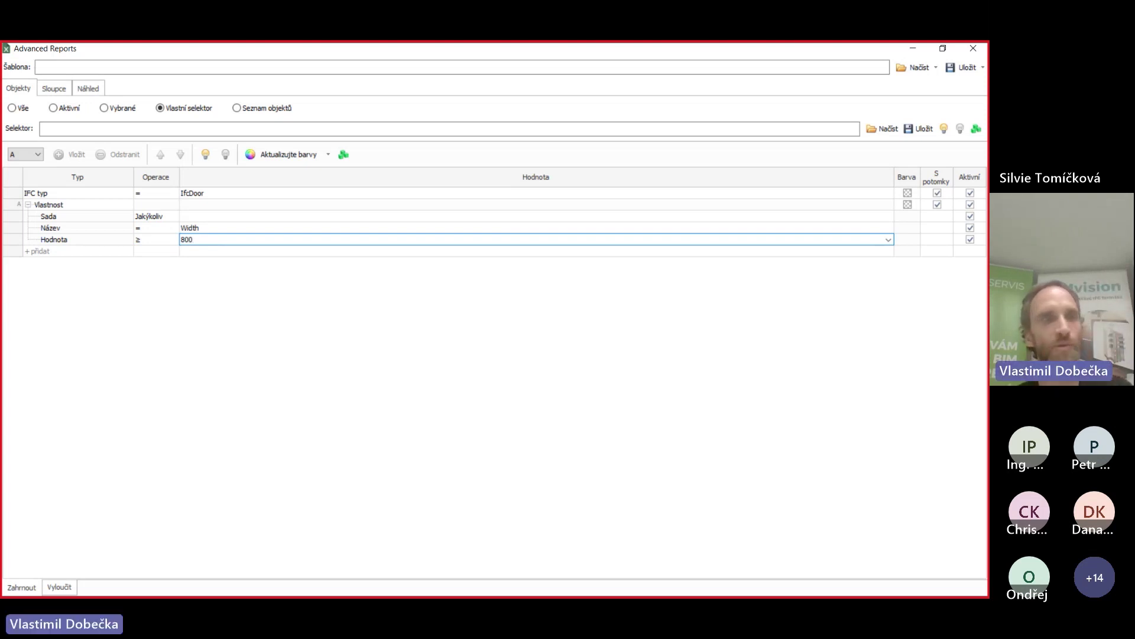
{"action": "left_click", "coordinate": [201, 254]}
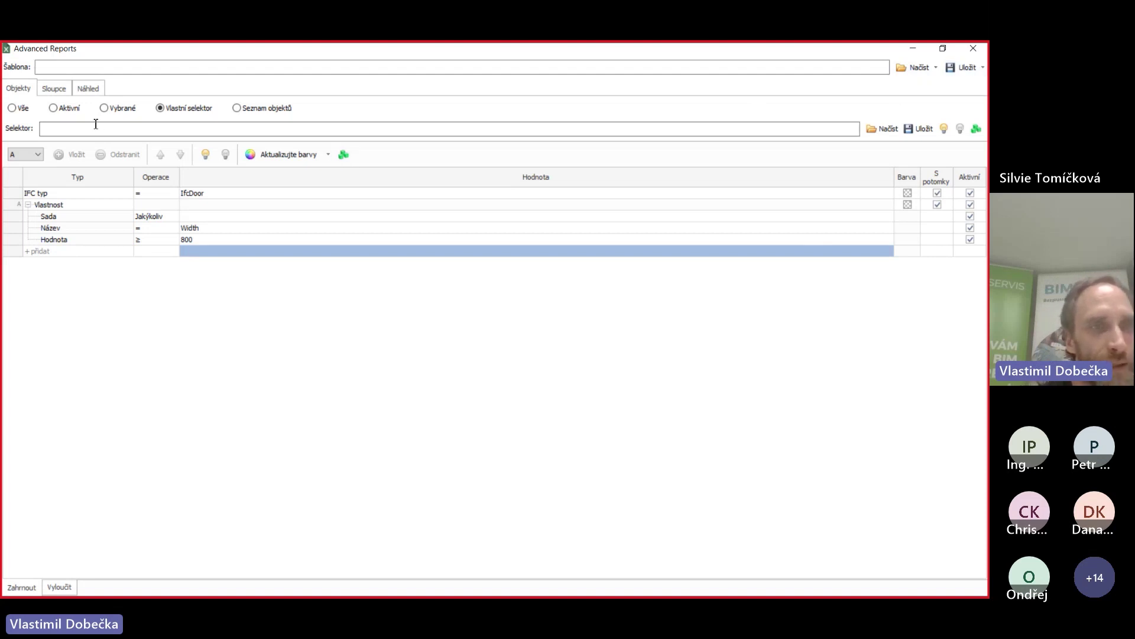
- Add the Width property as a new column of the report below IfcEntity and Name
{"action": "left_click", "coordinate": [54, 88]}
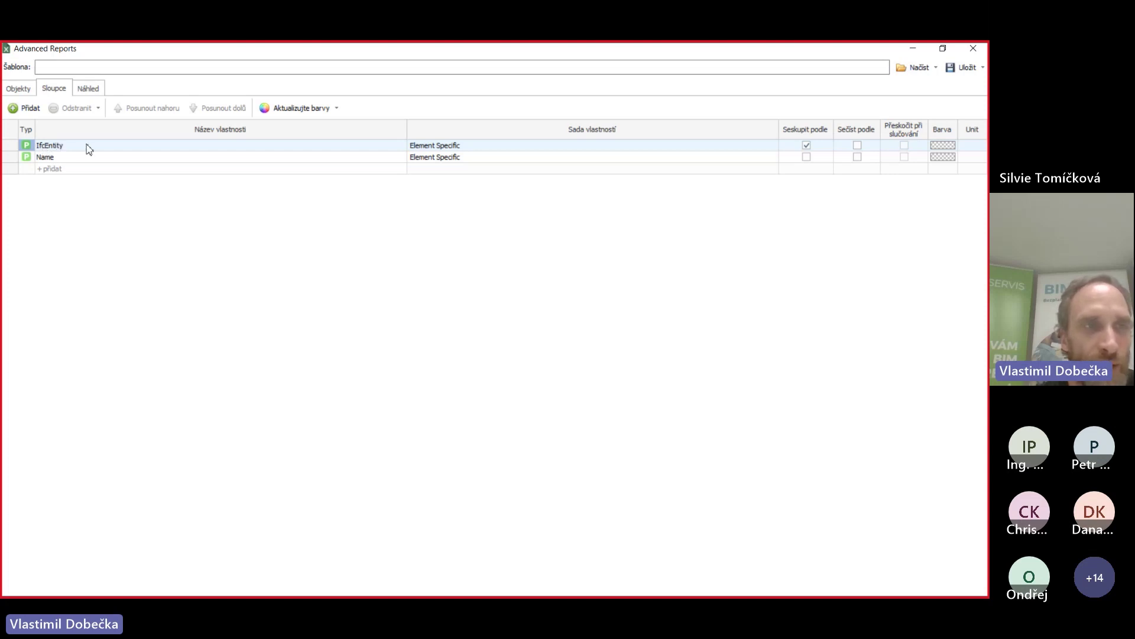
{"action": "left_click", "coordinate": [43, 170]}
{"action": "left_click", "coordinate": [44, 170]}
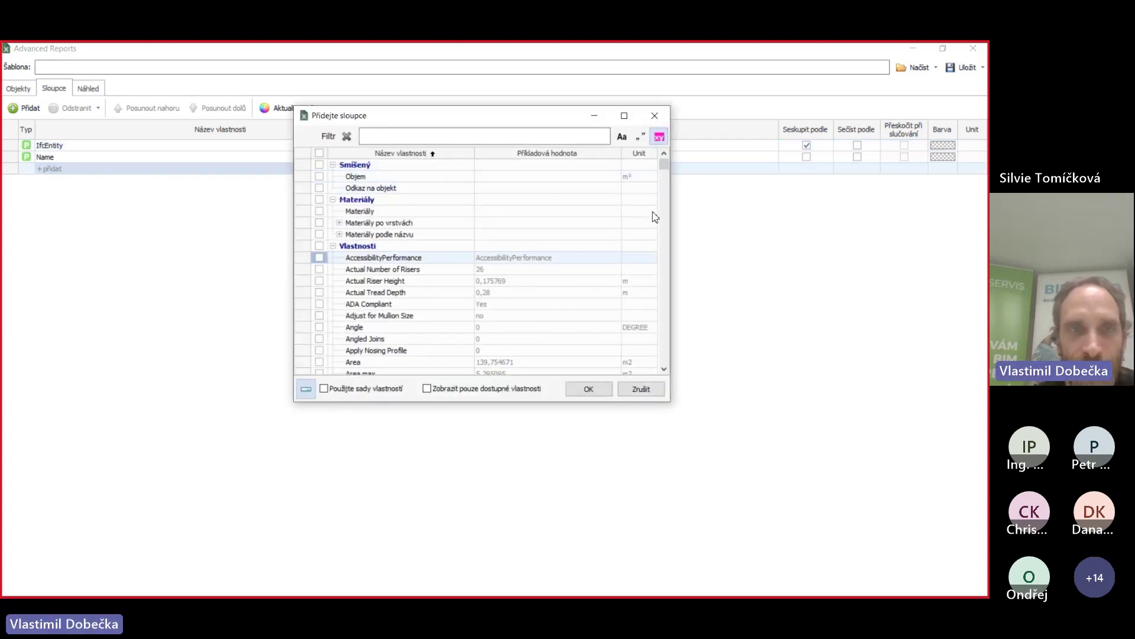
{"action": "left_click_drag", "start_coordinate": [669, 171], "coordinate": [665, 361]}
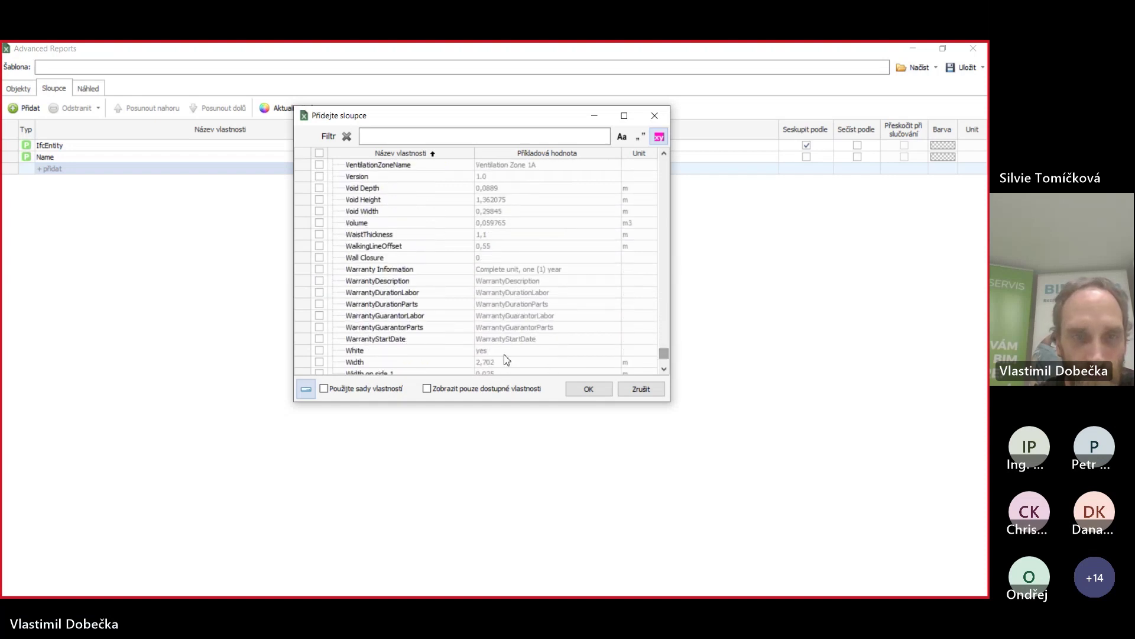
{"action": "double_click", "coordinate": [372, 362]}
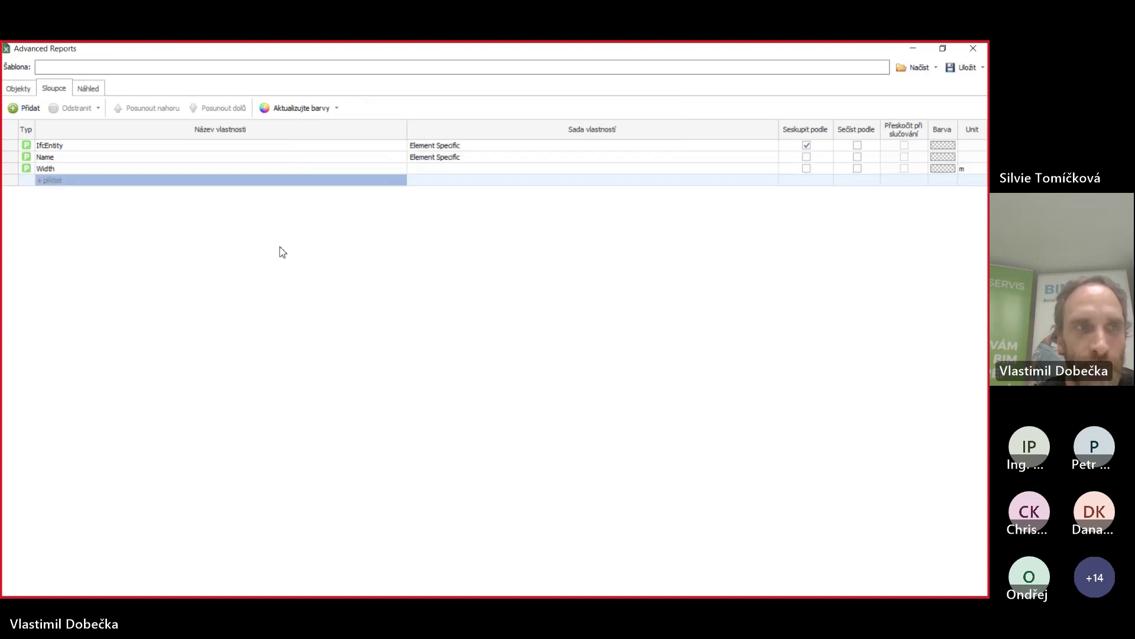
- Group the report by Width instead of IfcEntity with summing enabled for IfcEntity, and preview the report
{"action": "left_click", "coordinate": [460, 169]}
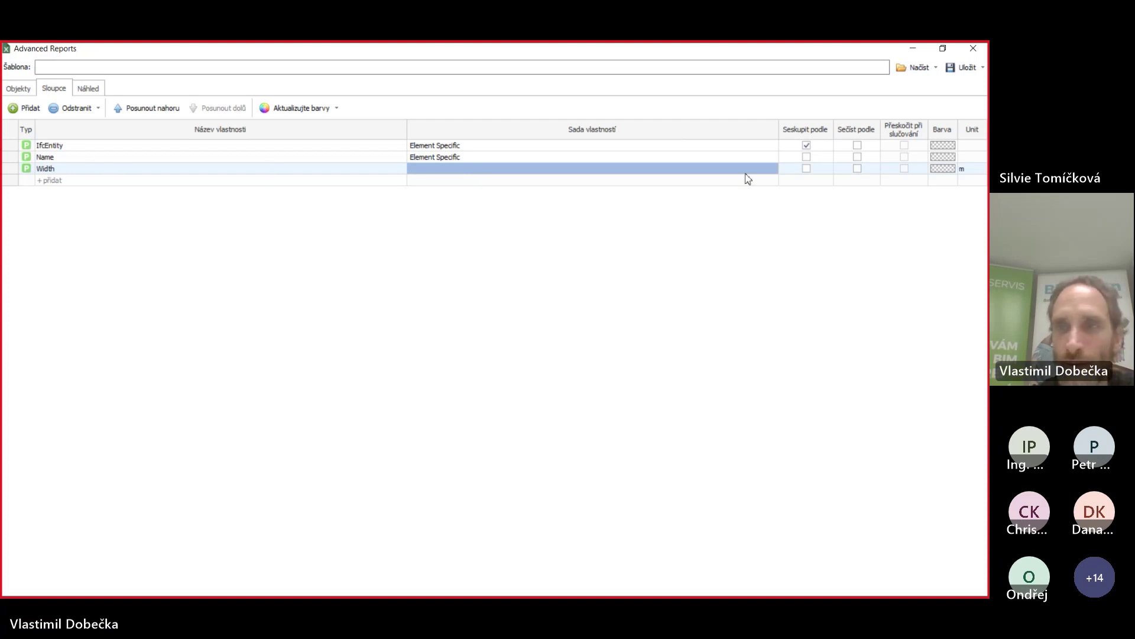
{"action": "left_click", "coordinate": [807, 169]}
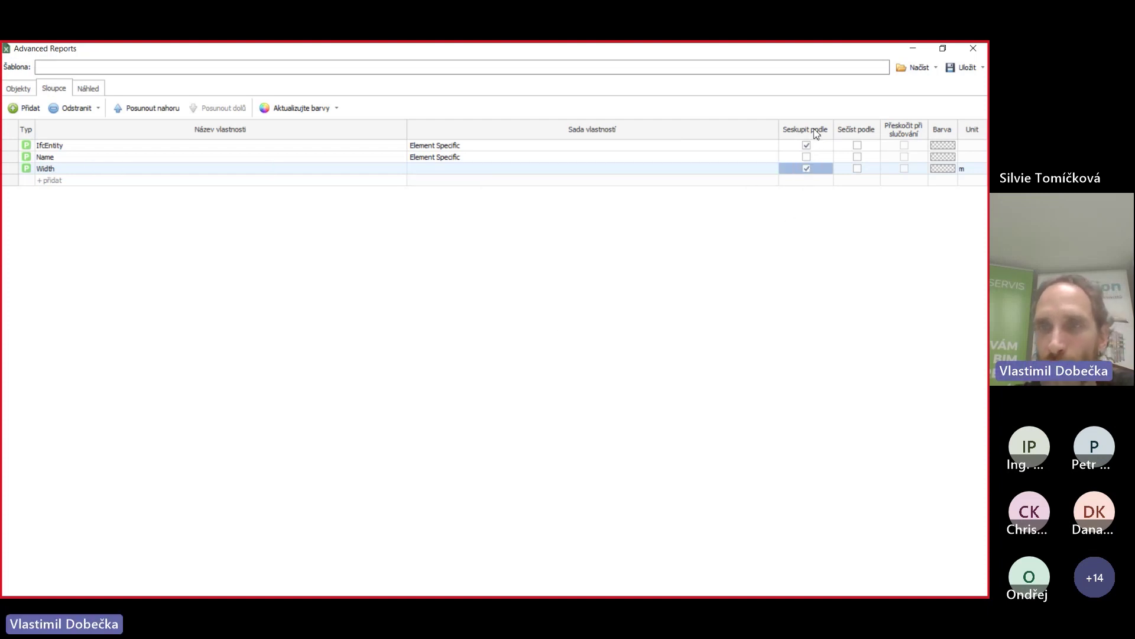
{"action": "left_click", "coordinate": [807, 145]}
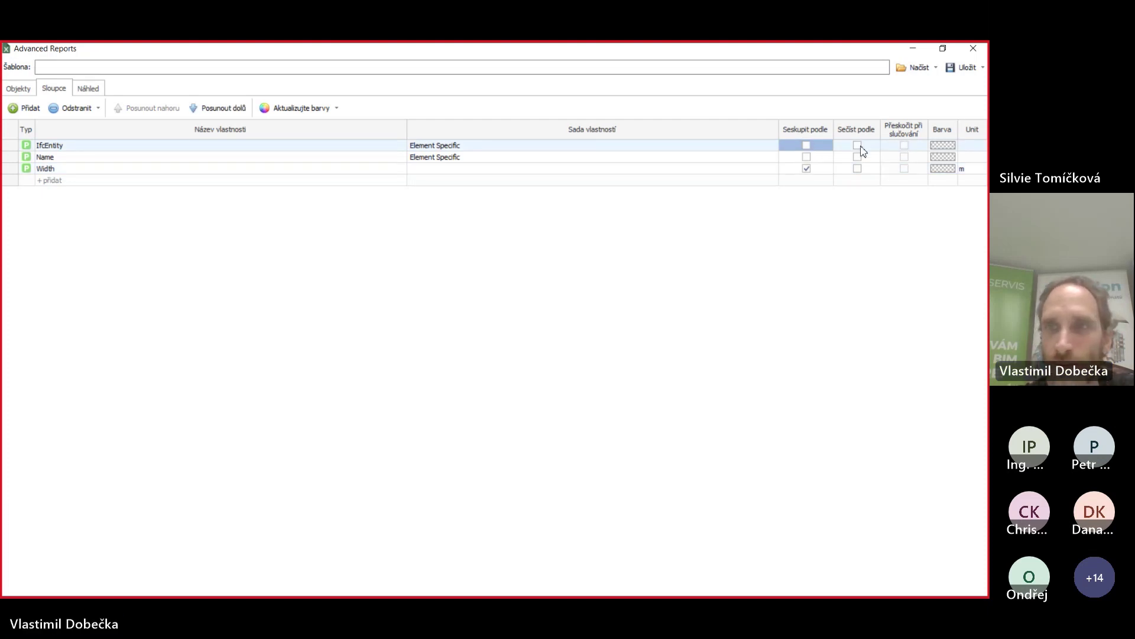
{"action": "left_click", "coordinate": [858, 145]}
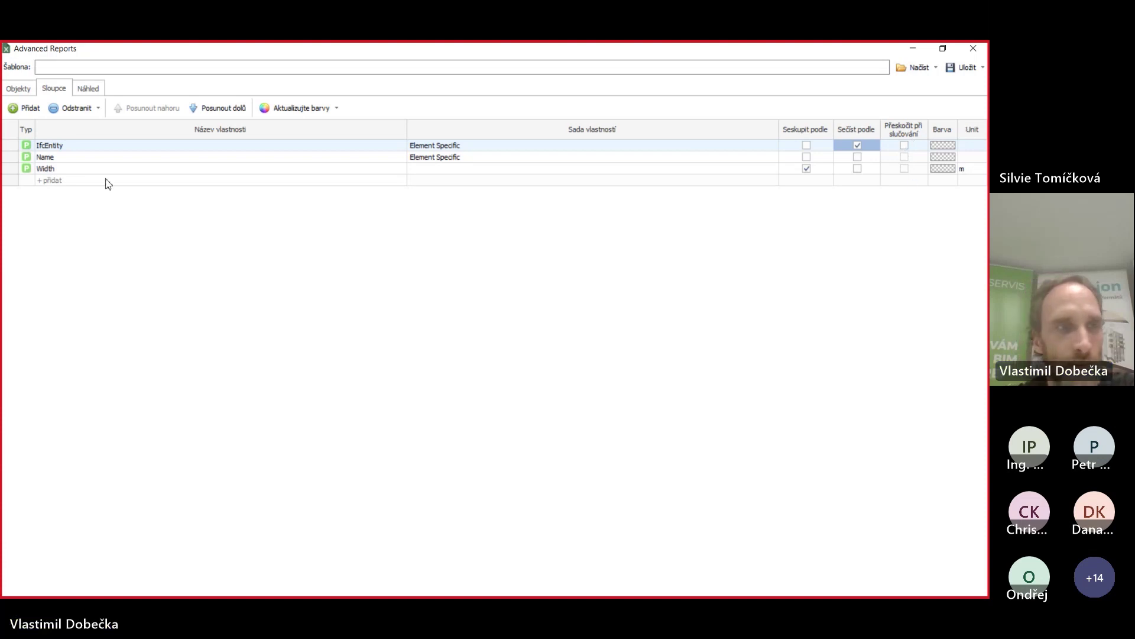
{"action": "left_click", "coordinate": [88, 88]}
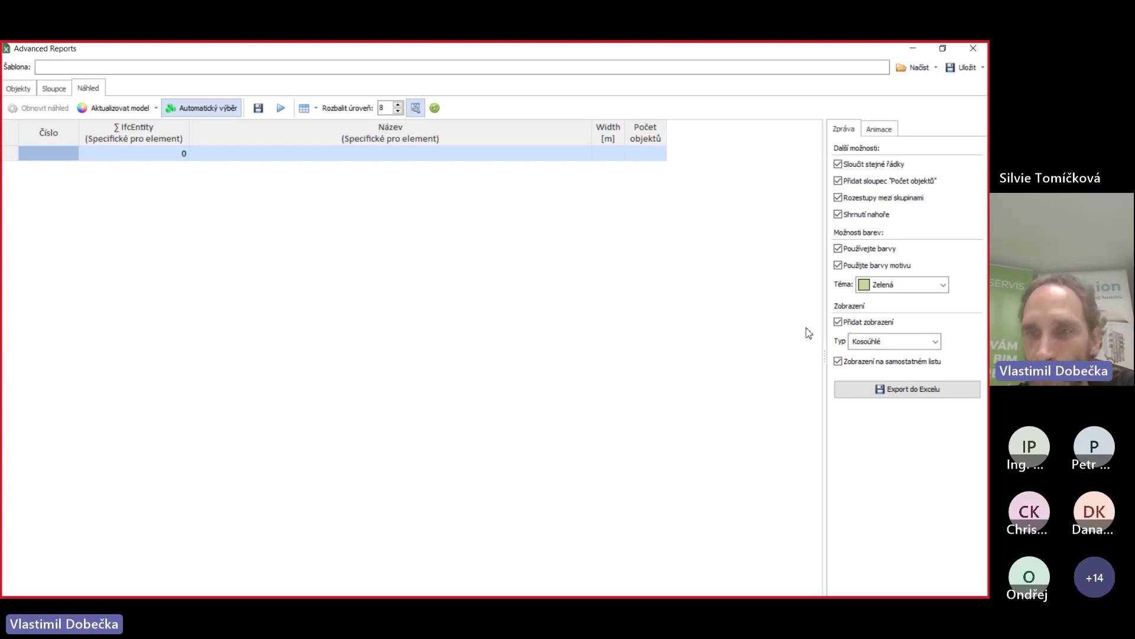
- Set the operation of the Width rule's Hodnota condition to Jakýkoliv and preview the report
{"action": "left_click", "coordinate": [23, 88]}
{"action": "left_click", "coordinate": [200, 240]}
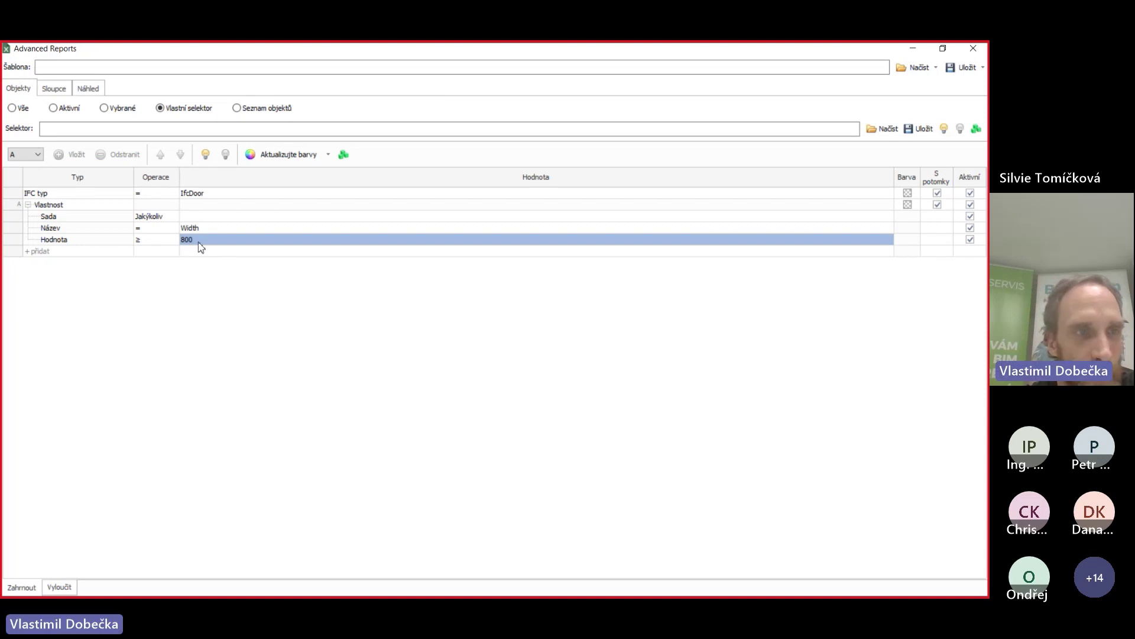
{"action": "left_click", "coordinate": [198, 241]}
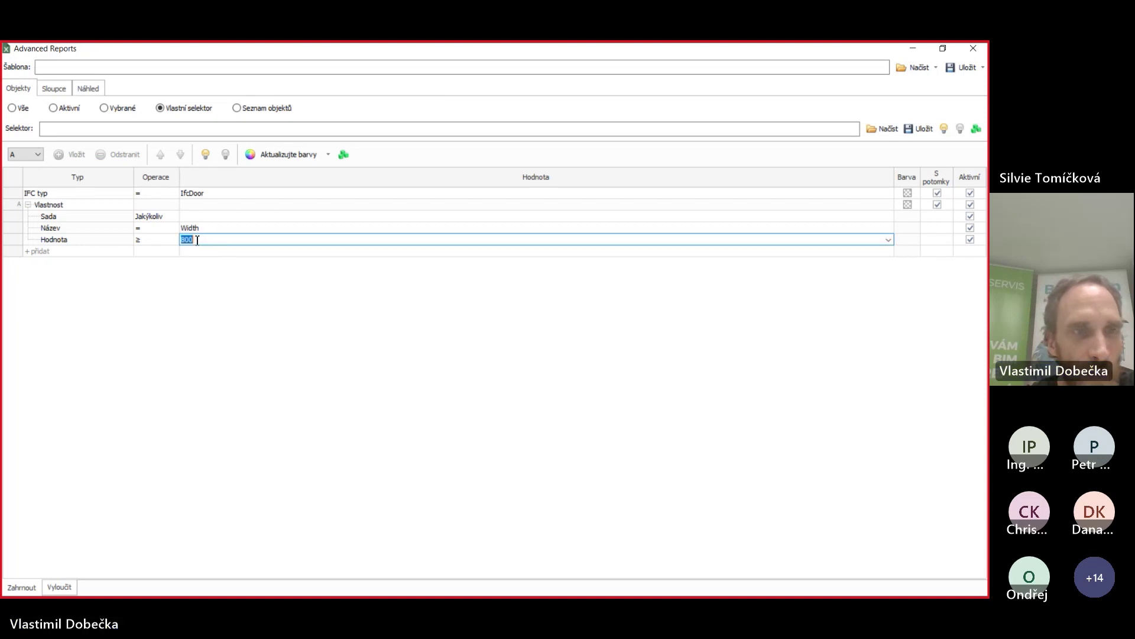
{"action": "left_click", "coordinate": [113, 241]}
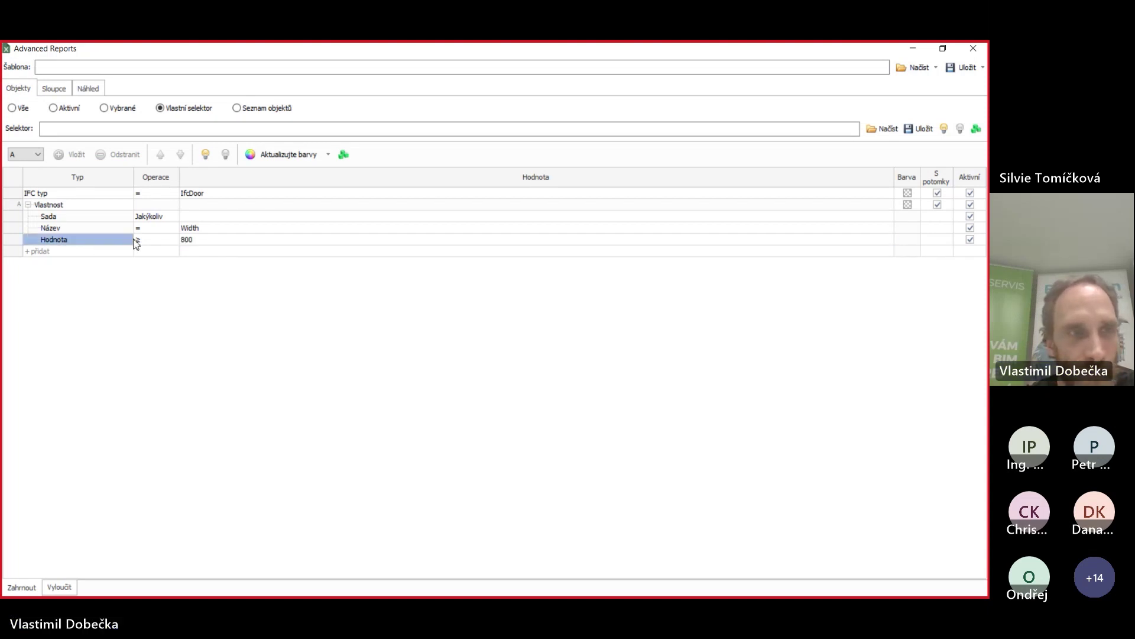
{"action": "left_click", "coordinate": [165, 240]}
{"action": "left_click", "coordinate": [168, 241]}
{"action": "left_click", "coordinate": [173, 240]}
{"action": "left_click", "coordinate": [173, 240]}
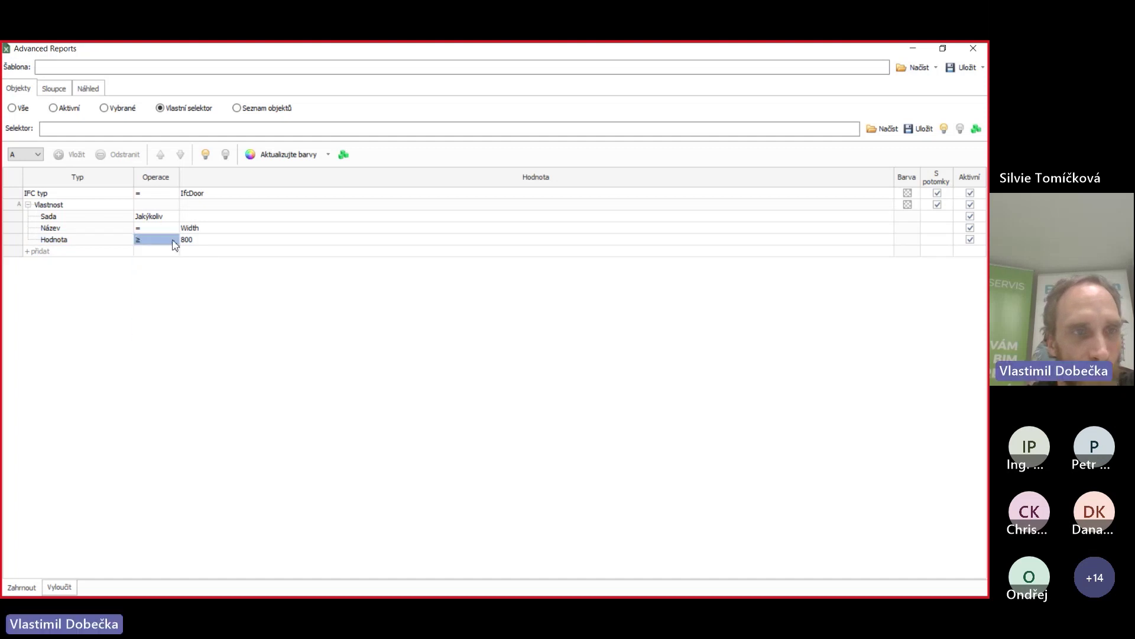
{"action": "left_click", "coordinate": [173, 240]}
{"action": "left_click", "coordinate": [172, 251]}
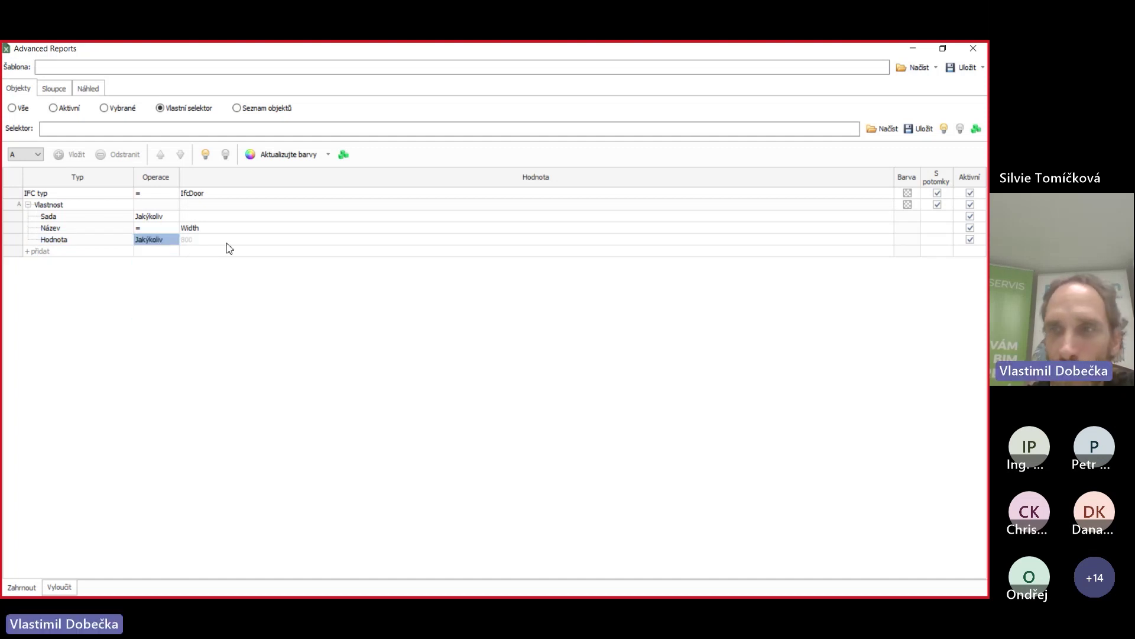
{"action": "left_click", "coordinate": [57, 93]}
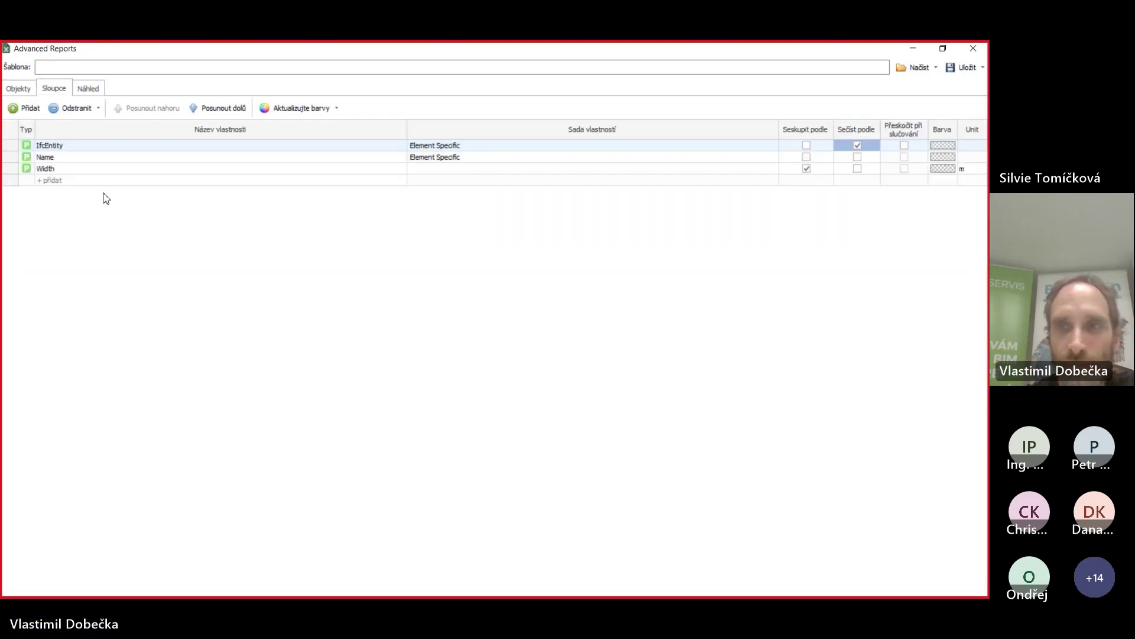
{"action": "left_click", "coordinate": [89, 89]}
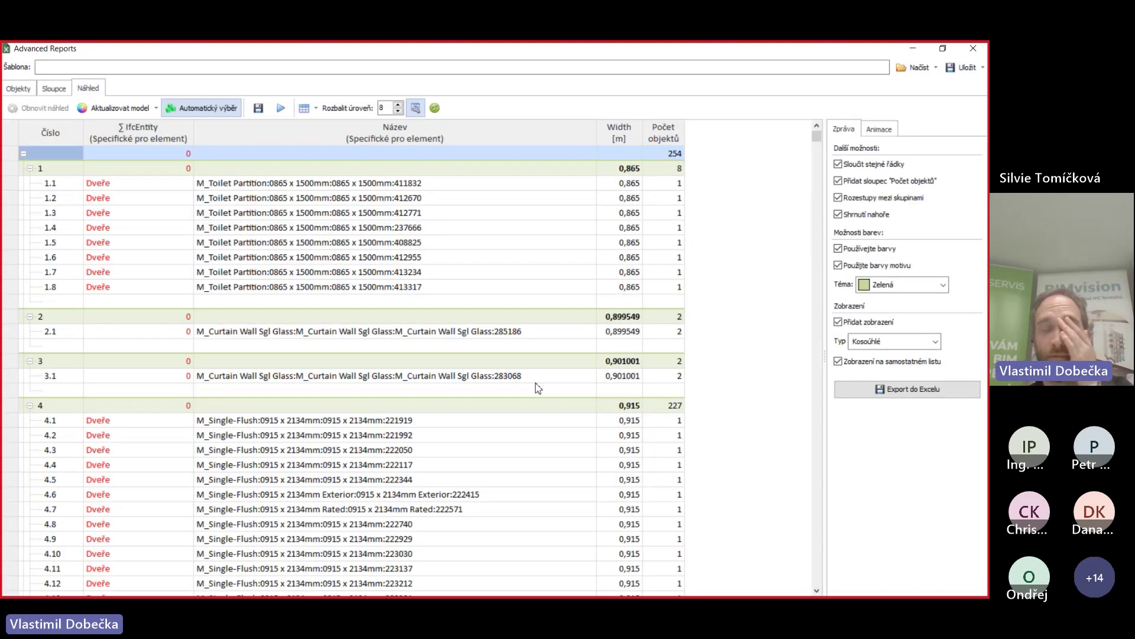
- Set the Width rule's Hodnota condition to ≥ 0.8 and preview the filtered door report
{"action": "left_click", "coordinate": [27, 94]}
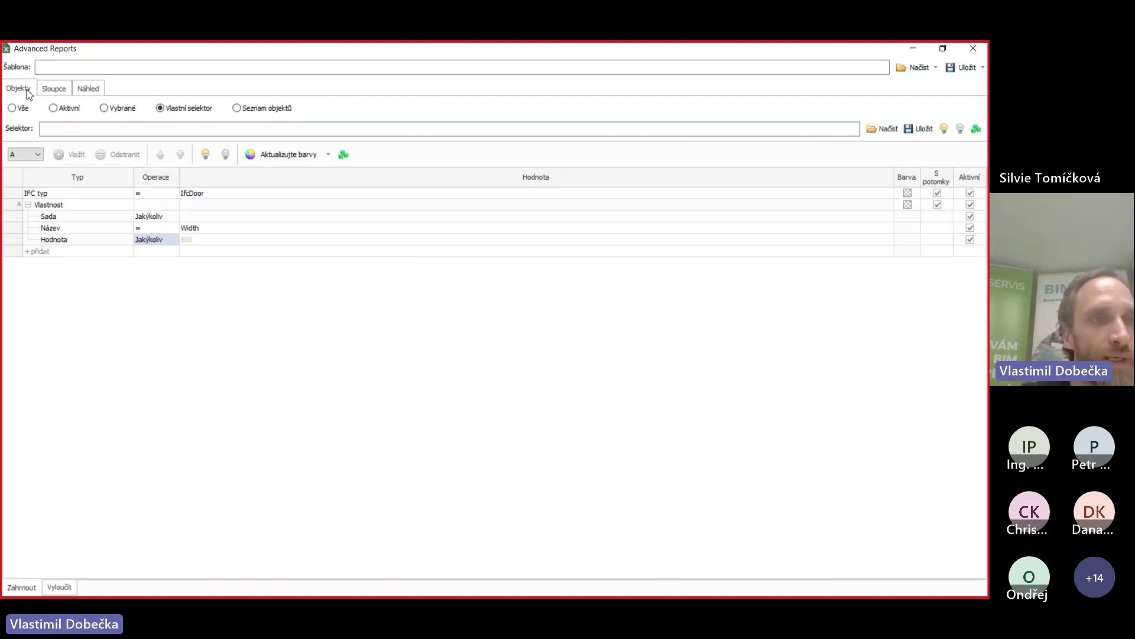
{"action": "left_click", "coordinate": [213, 240]}
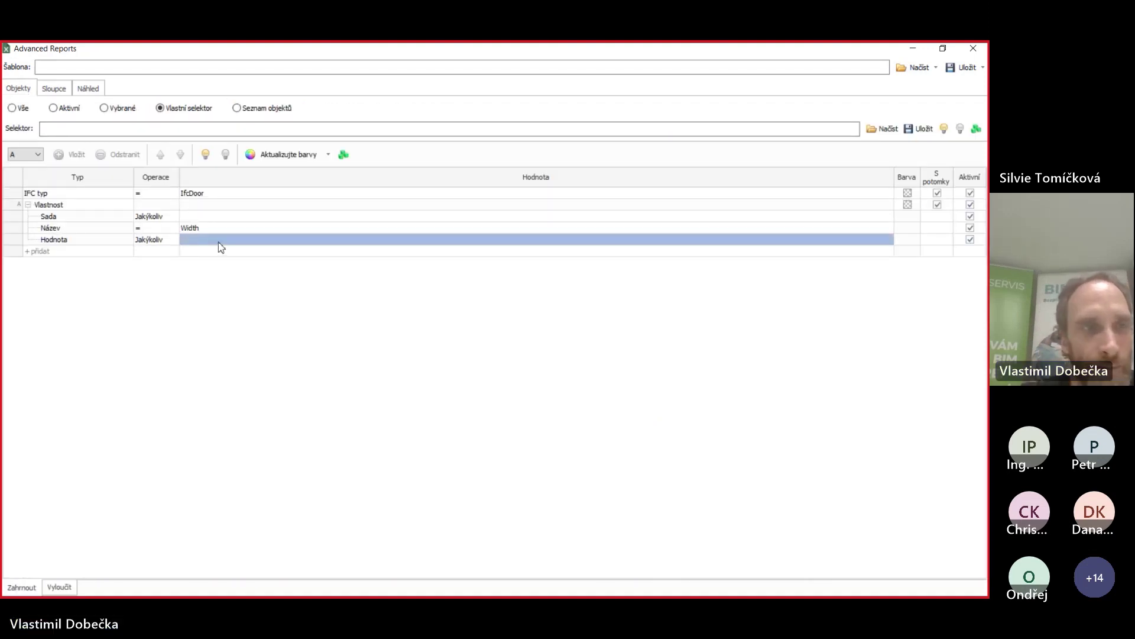
{"action": "left_click", "coordinate": [218, 242]}
{"action": "left_click", "coordinate": [166, 240]}
{"action": "left_click", "coordinate": [174, 239]}
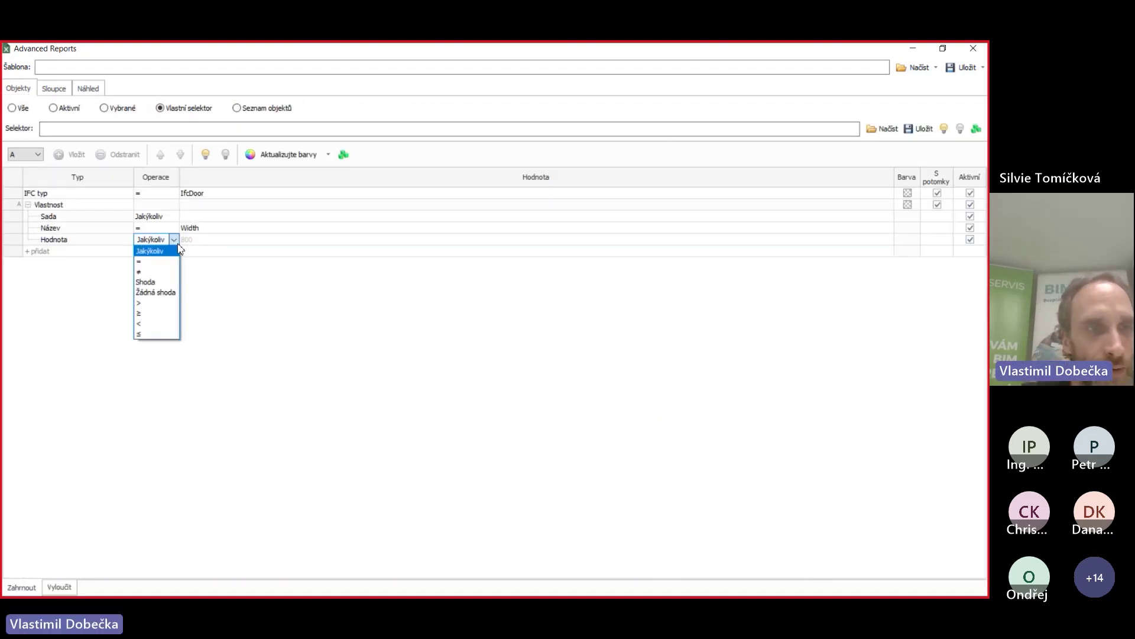
{"action": "left_click", "coordinate": [154, 314]}
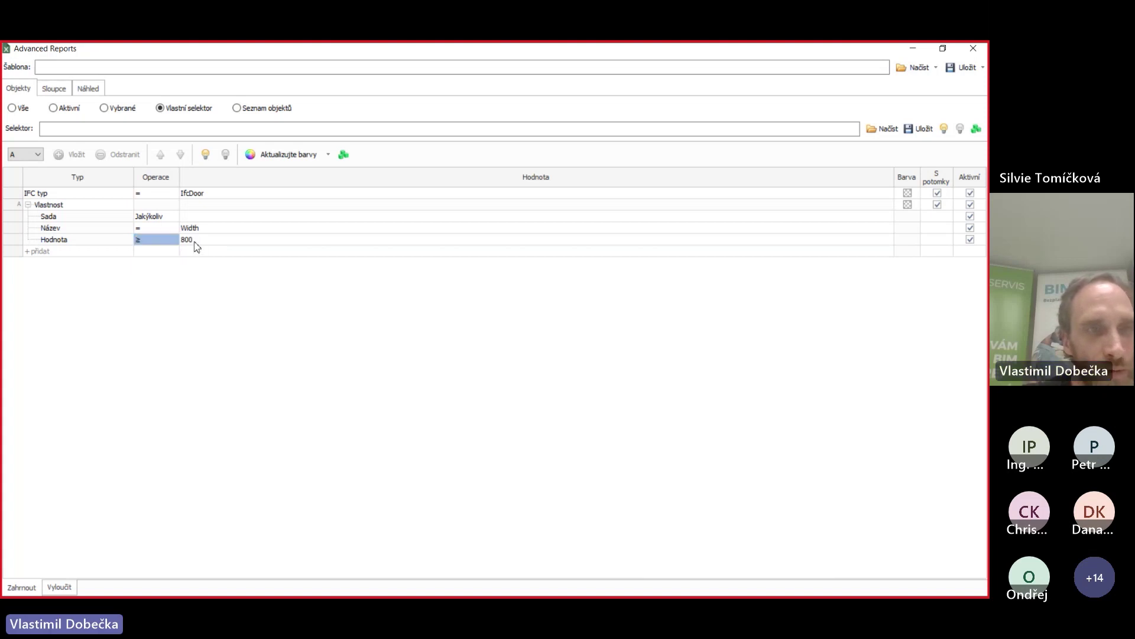
{"action": "left_click", "coordinate": [198, 241]}
{"action": "type", "text": "0."}
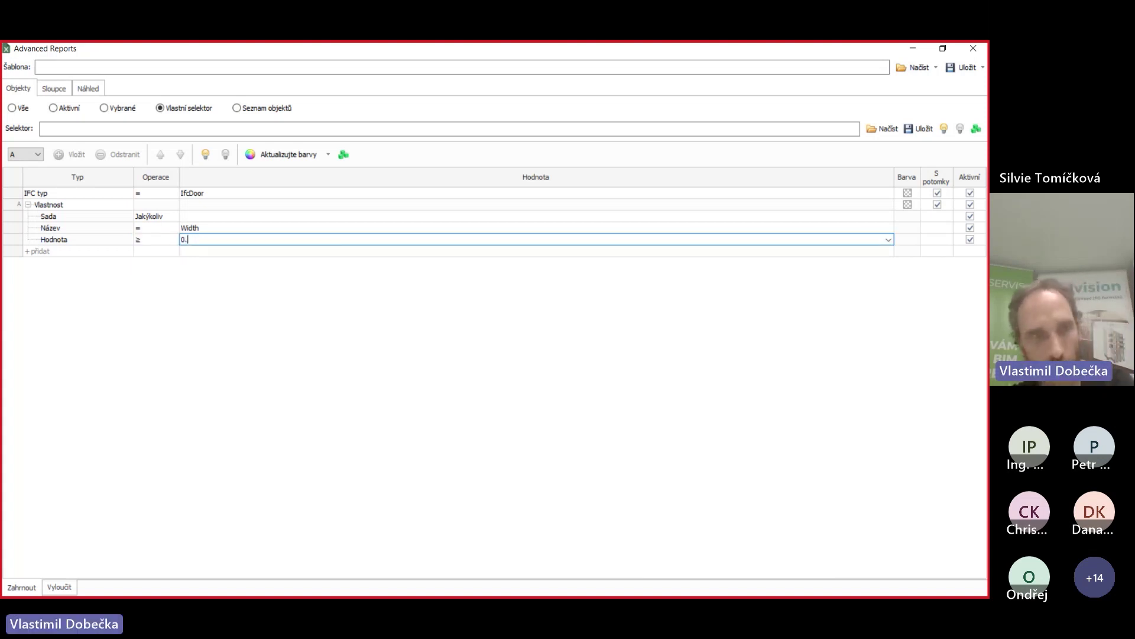
{"action": "type", "text": "8"}
{"action": "left_click", "coordinate": [207, 256]}
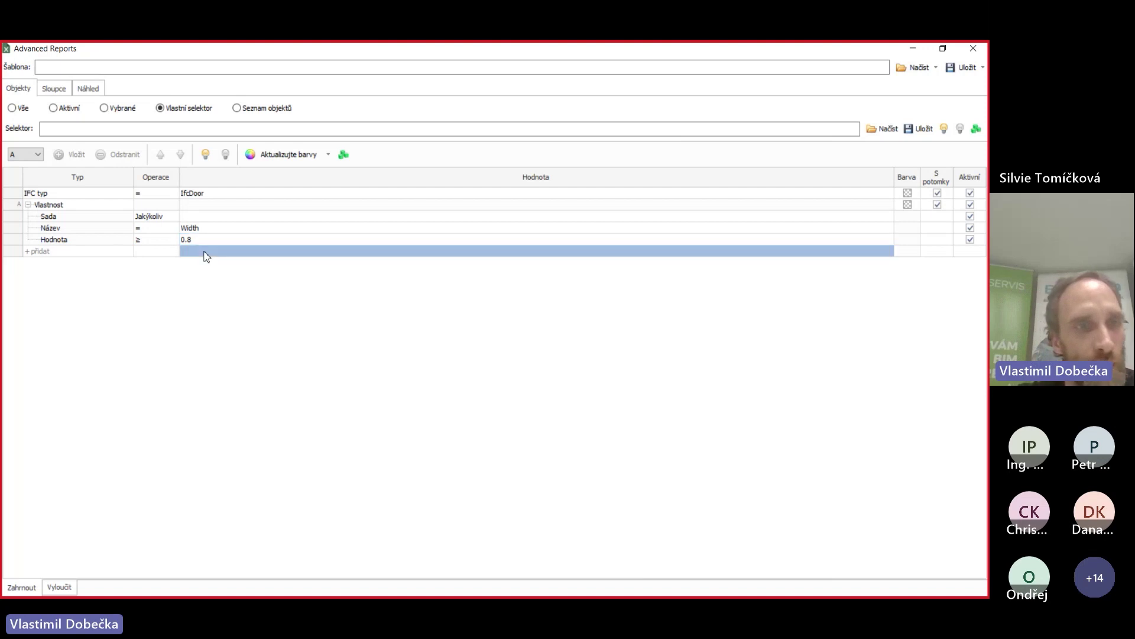
{"action": "left_click", "coordinate": [56, 90]}
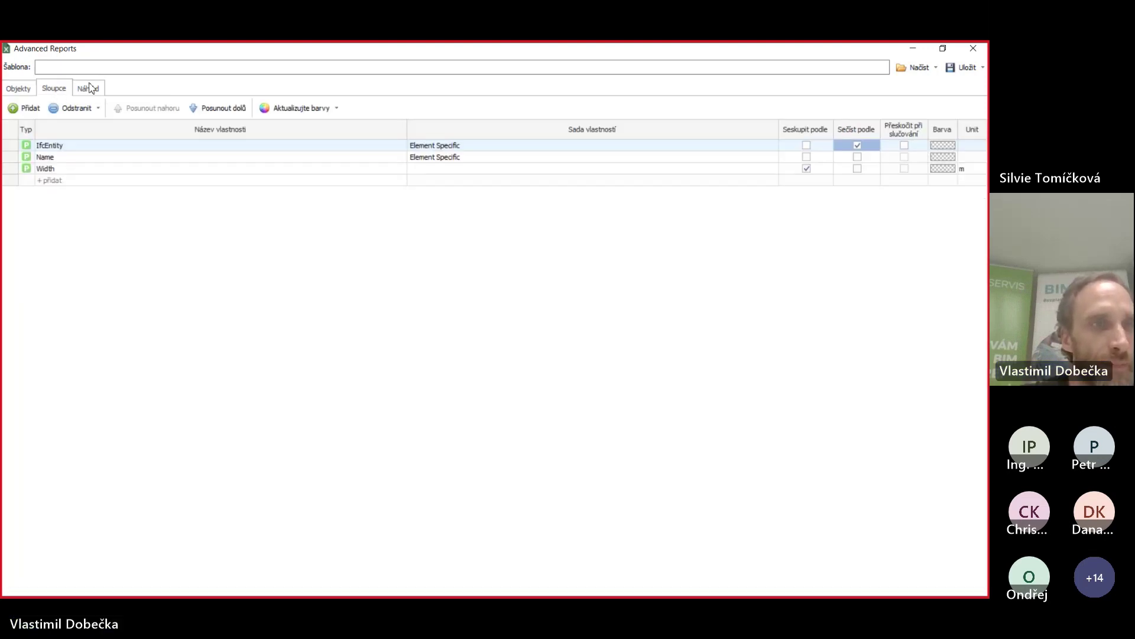
{"action": "left_click", "coordinate": [90, 87]}
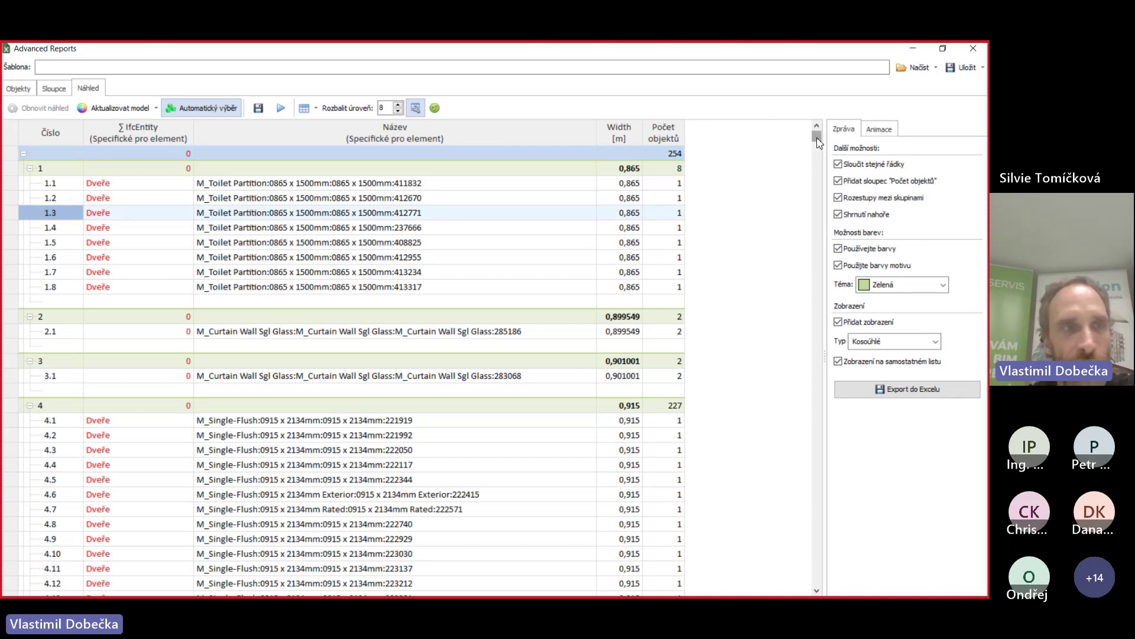
- Export the door report to Excel as Clinic_Architectural in the IFC folder
{"action": "mouse_move", "coordinate": [818, 142]}
{"action": "left_mouse_down"}
{"action": "mouse_move", "coordinate": [786, 289]}
{"action": "mouse_move", "coordinate": [831, 580]}
{"action": "mouse_move", "coordinate": [814, 142]}
{"action": "left_mouse_up"}
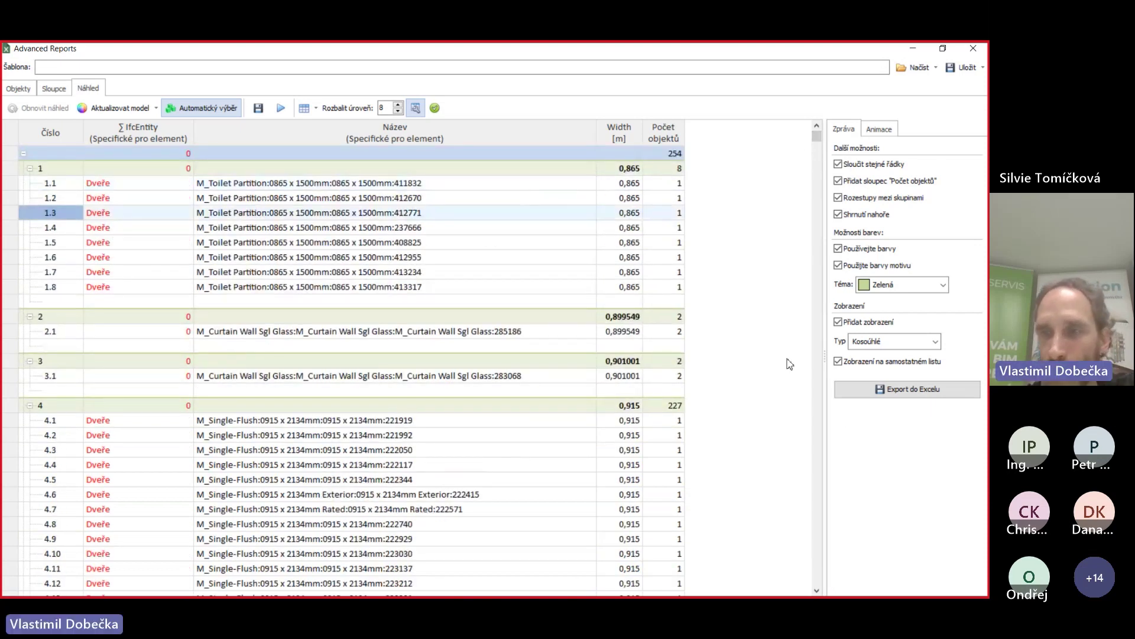
{"action": "left_click", "coordinate": [945, 395]}
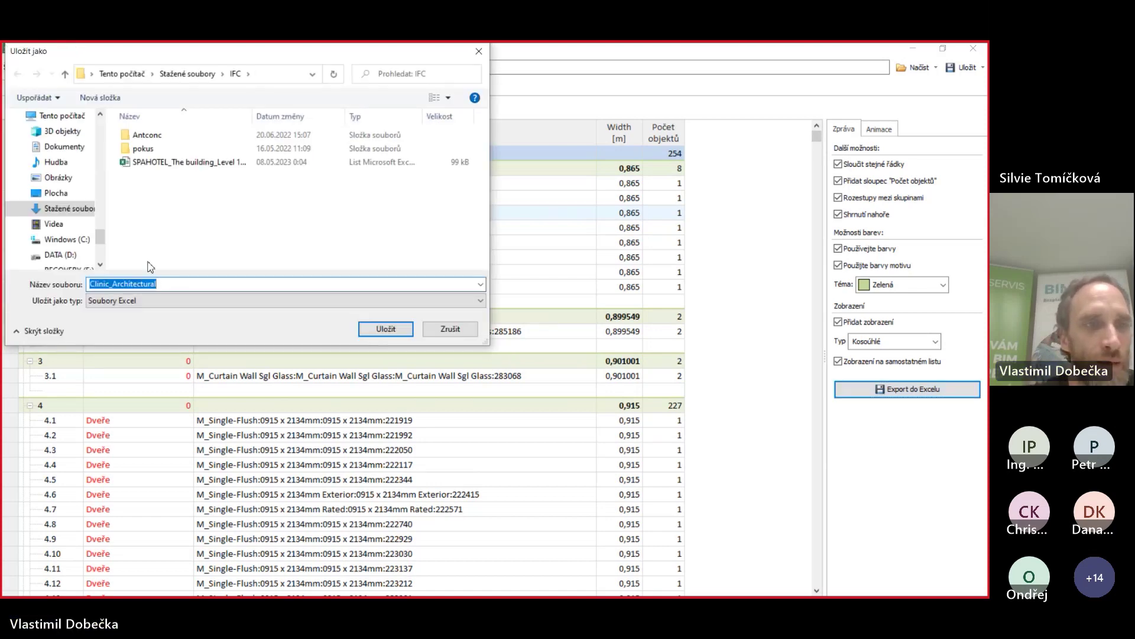
{"action": "left_click", "coordinate": [387, 329]}
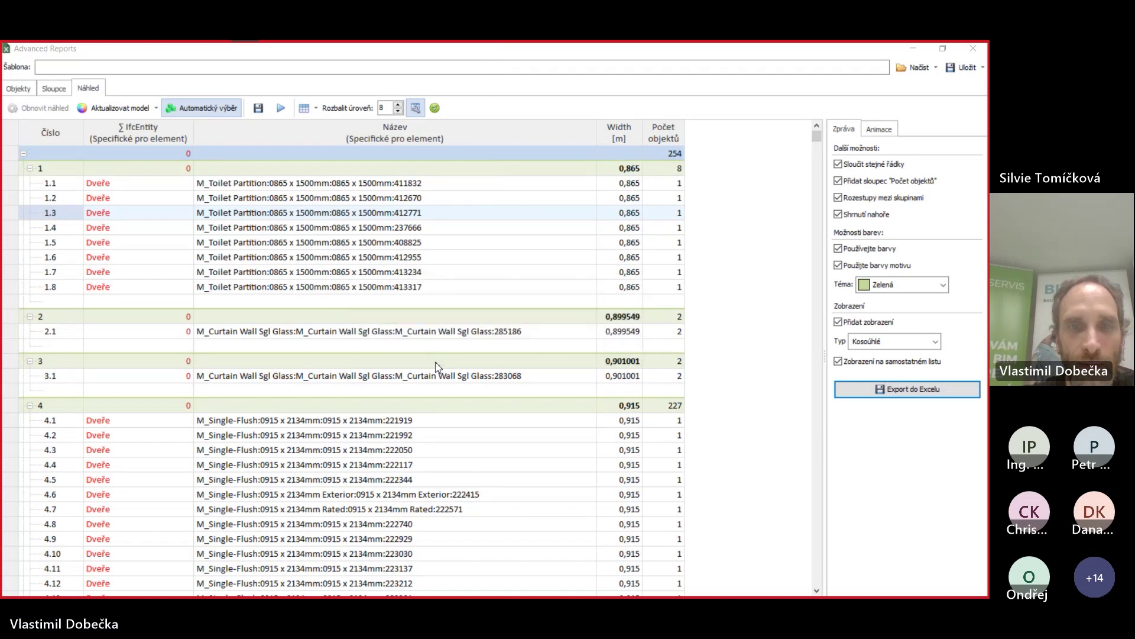
- Minimise the report window, switch to Total Commander, open the exported Clinic_Architectural workbook in Excel, and minimise the file manager
{"action": "left_click", "coordinate": [913, 48]}
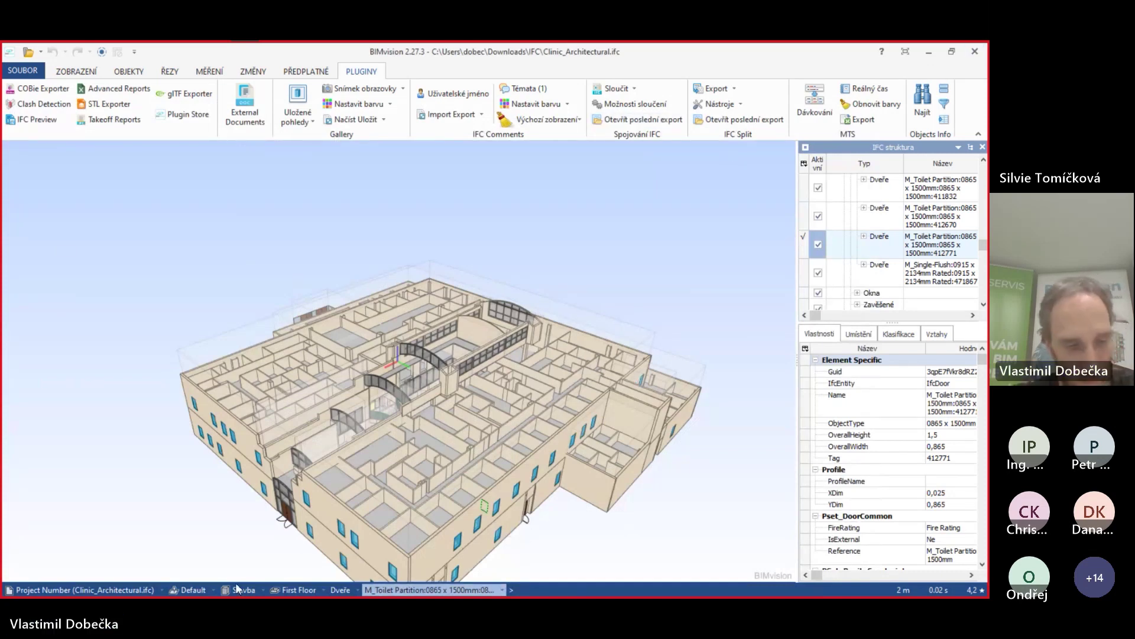
{"action": "key", "text": "super"}
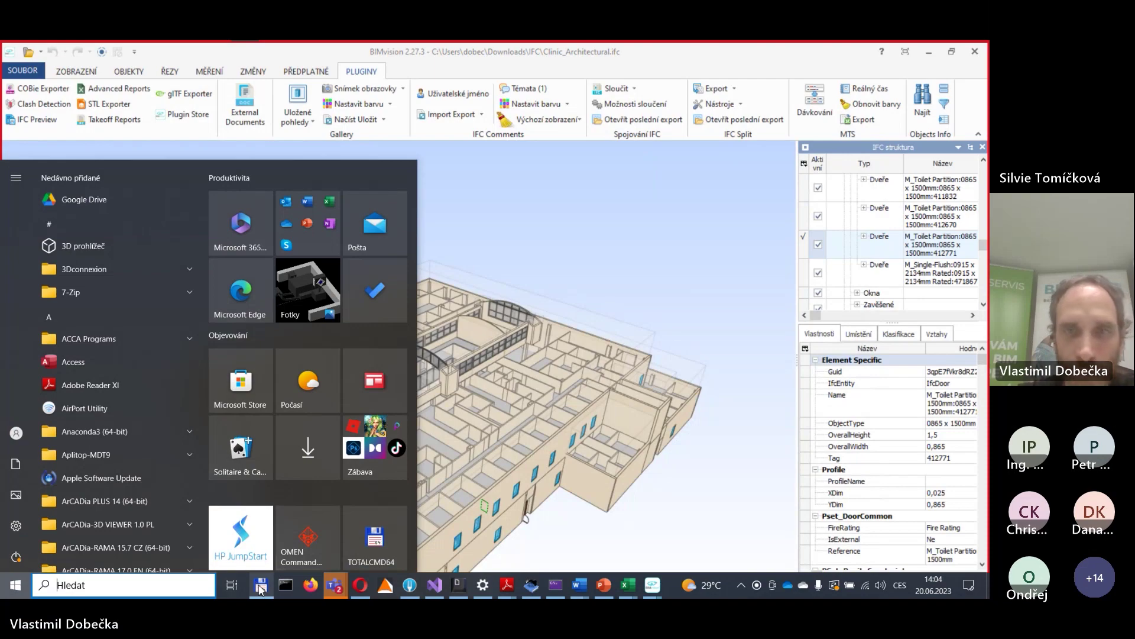
{"action": "left_click", "coordinate": [260, 587]}
{"action": "key", "text": "Up"}
{"action": "key", "text": "Up"}
{"action": "key", "text": "Up"}
{"action": "key", "text": "Up"}
{"action": "key", "text": "Return"}
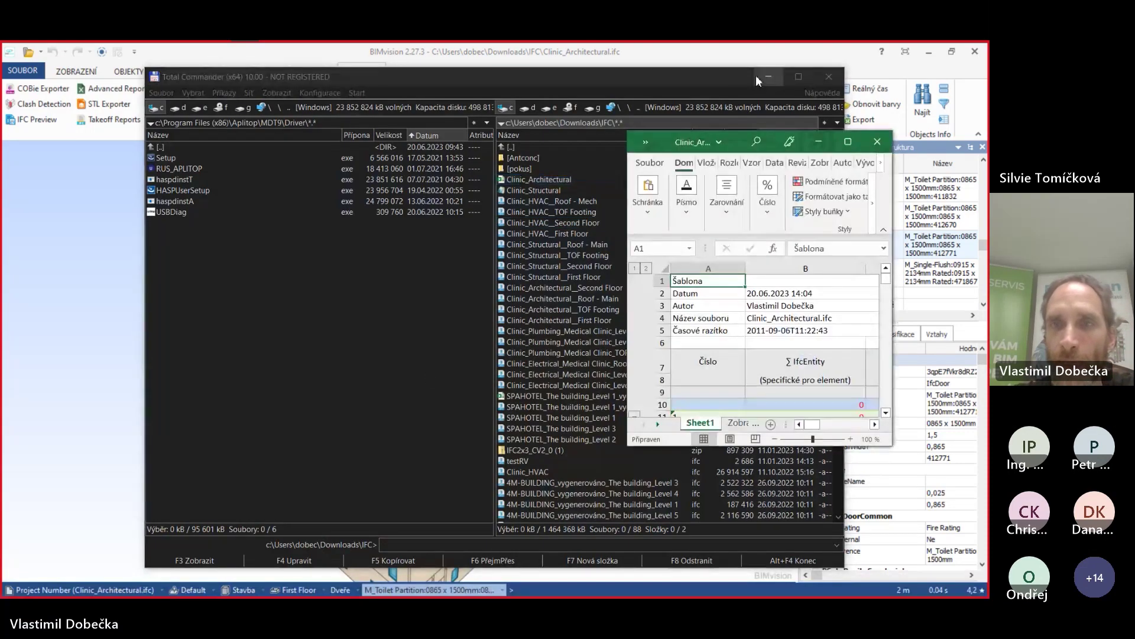
{"action": "left_click", "coordinate": [769, 77]}
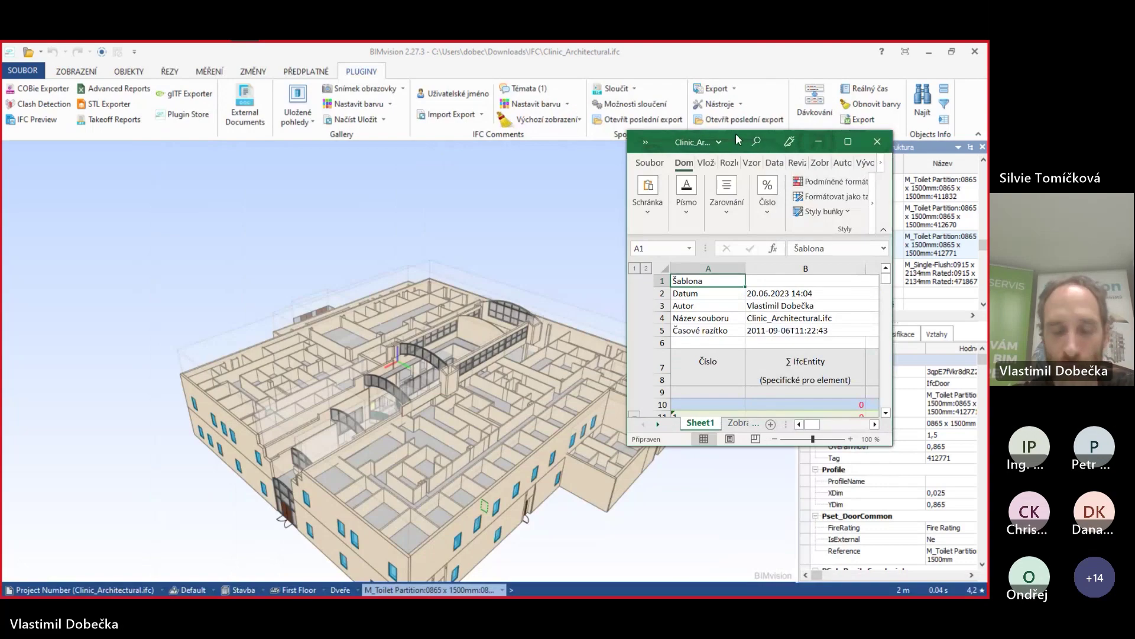
- Arrange the Excel workbook and BIMvision side by side and widen the 3D view against the IFC structure and properties
{"action": "key", "text": "super+Right"}
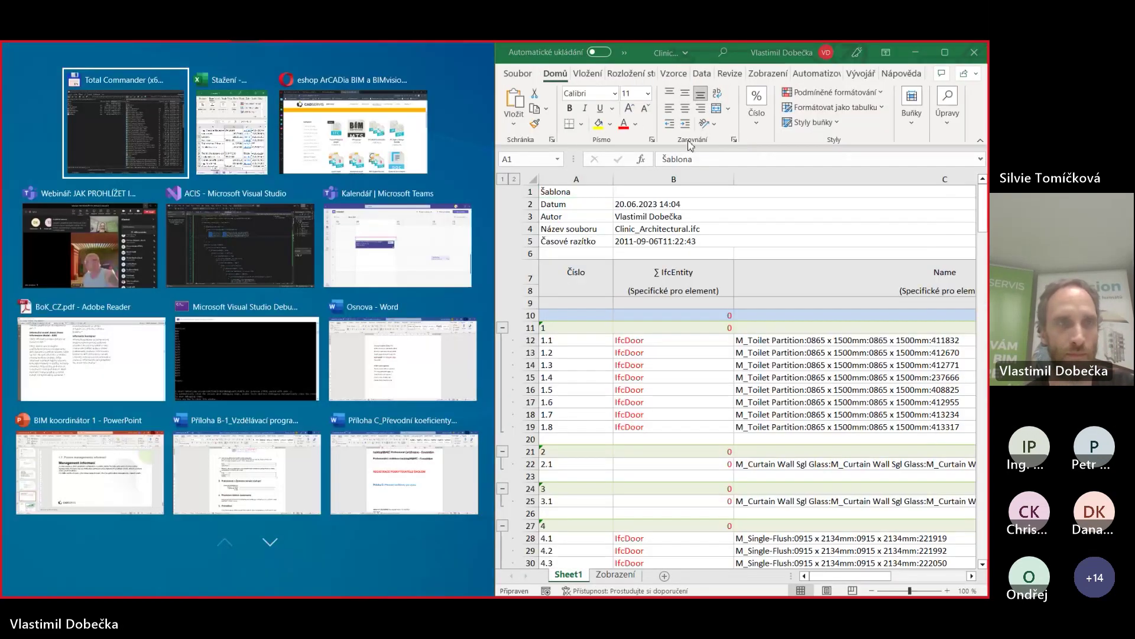
{"action": "left_click", "coordinate": [333, 142]}
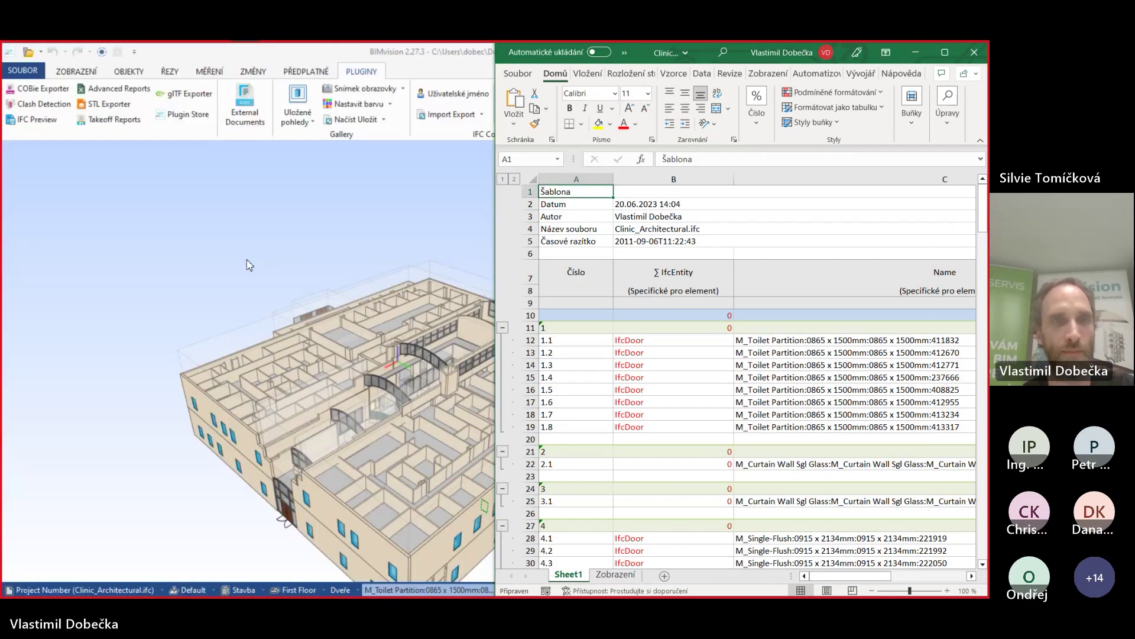
{"action": "key", "text": "super+Up"}
{"action": "key", "text": "super+Down"}
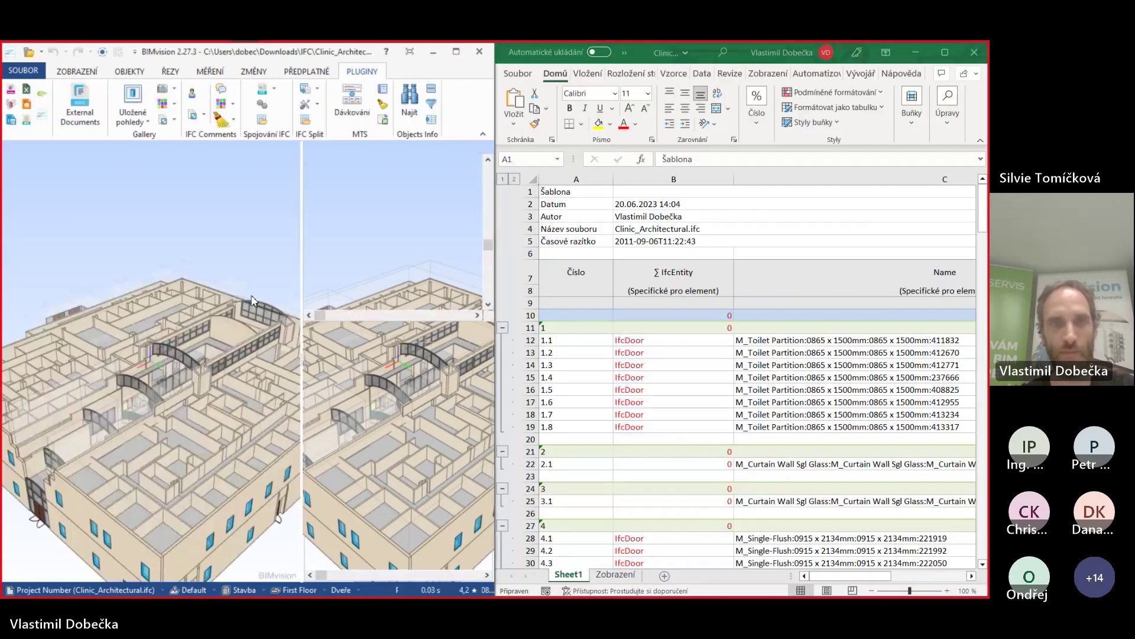
{"action": "key", "text": "super+Down"}
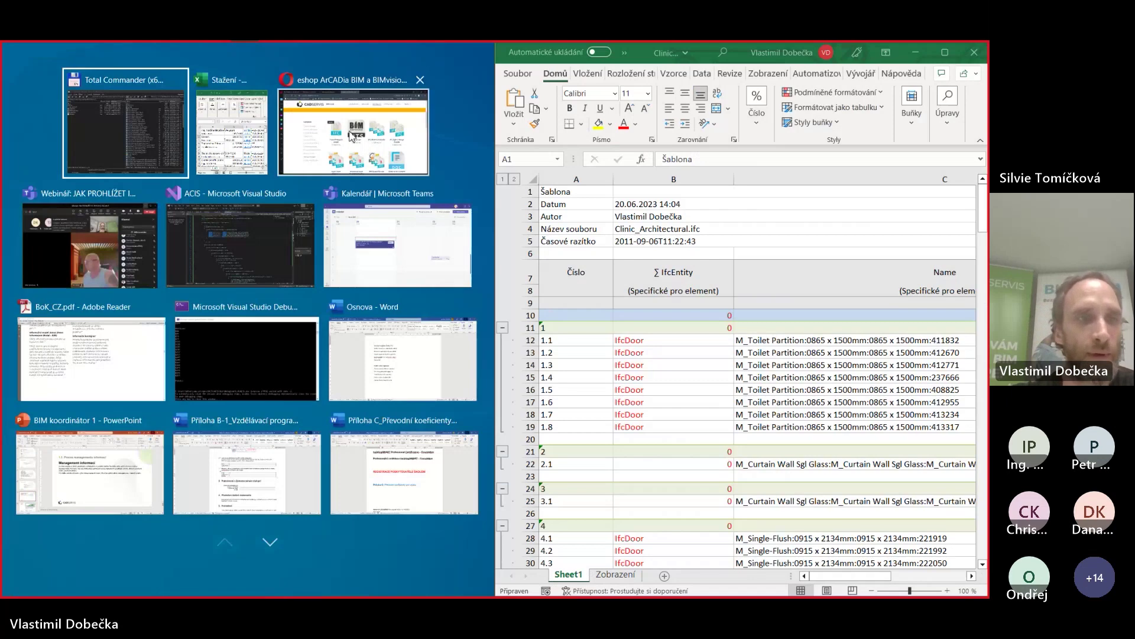
{"action": "left_click", "coordinate": [302, 148]}
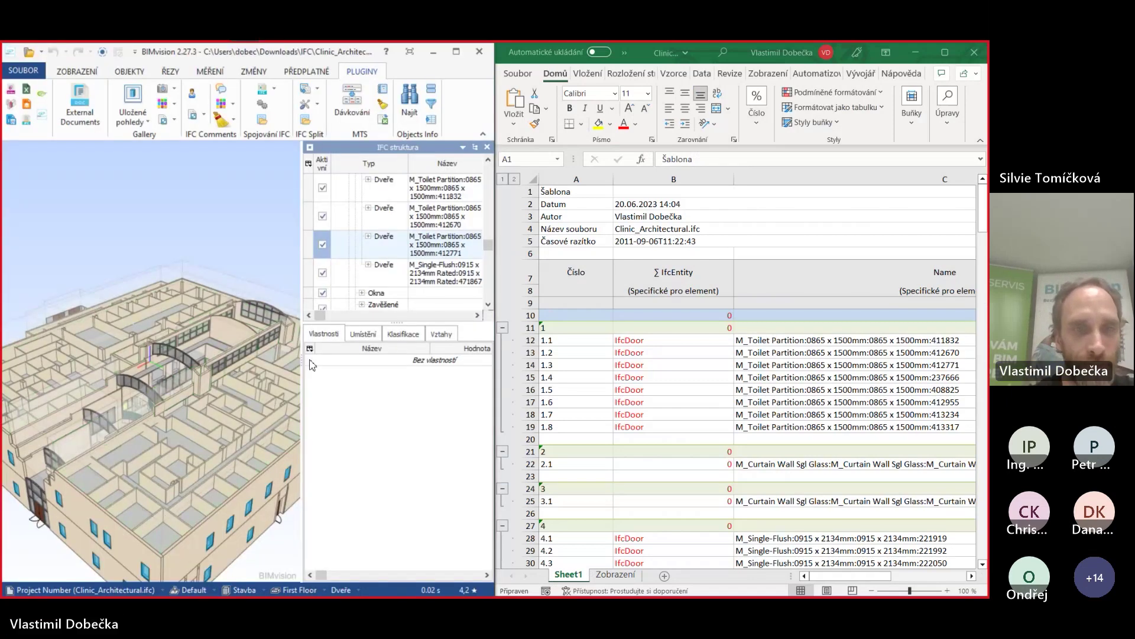
{"action": "left_click_drag", "start_coordinate": [305, 358], "coordinate": [404, 367]}
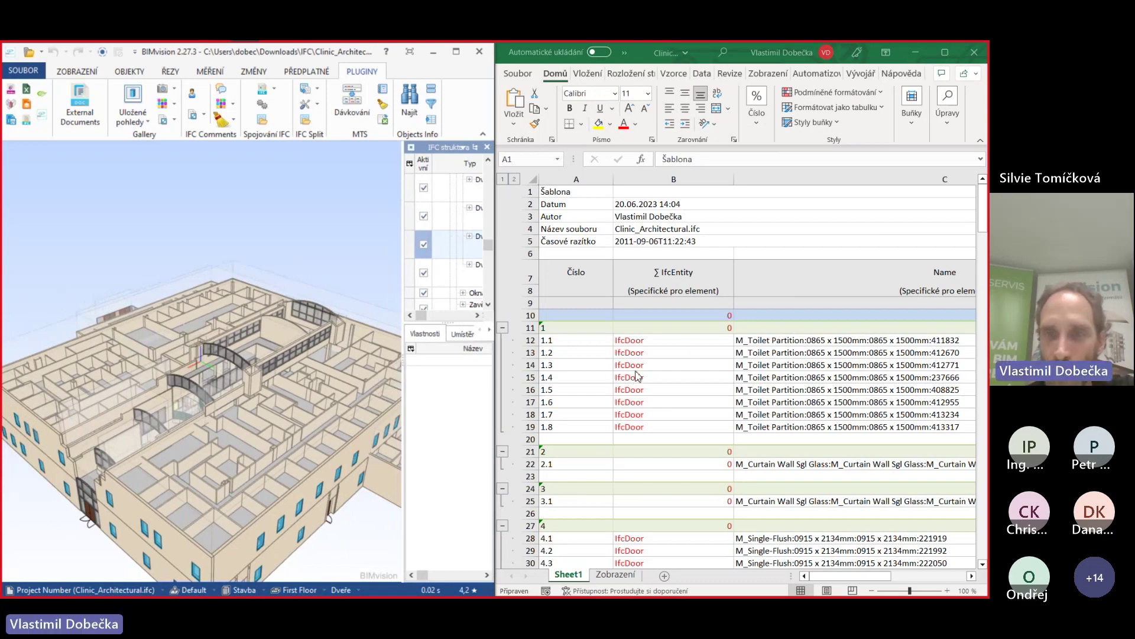
- Look through the door rows of the exported report on Sheet1
{"action": "left_click", "coordinate": [650, 341]}
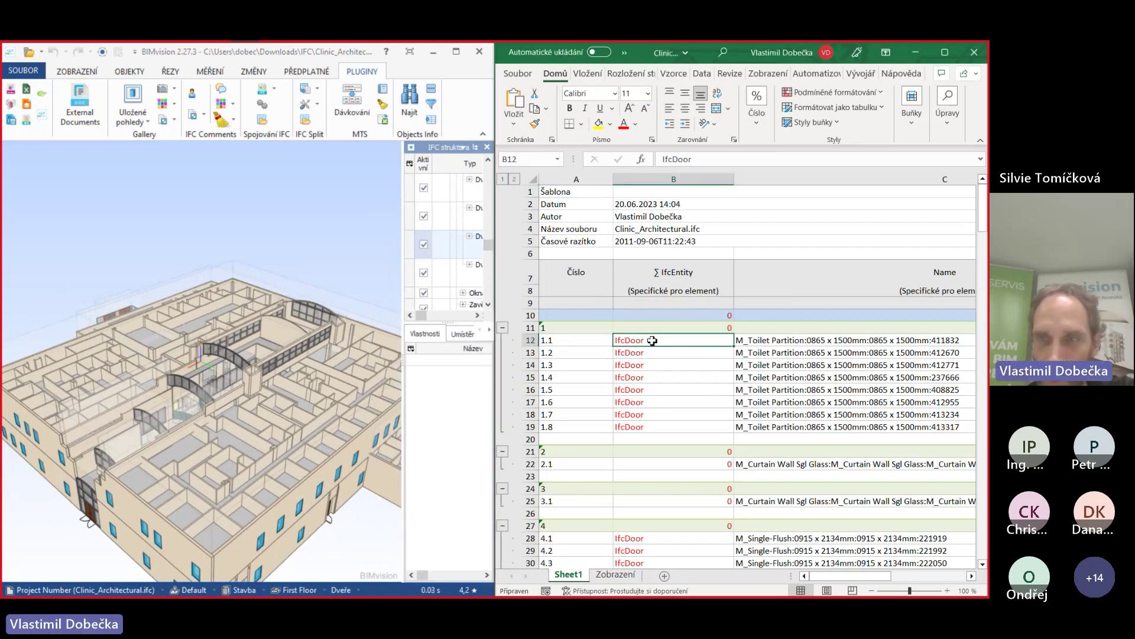
{"action": "scroll", "coordinate": [701, 423], "scroll_direction": "down", "scroll_amount": 18}
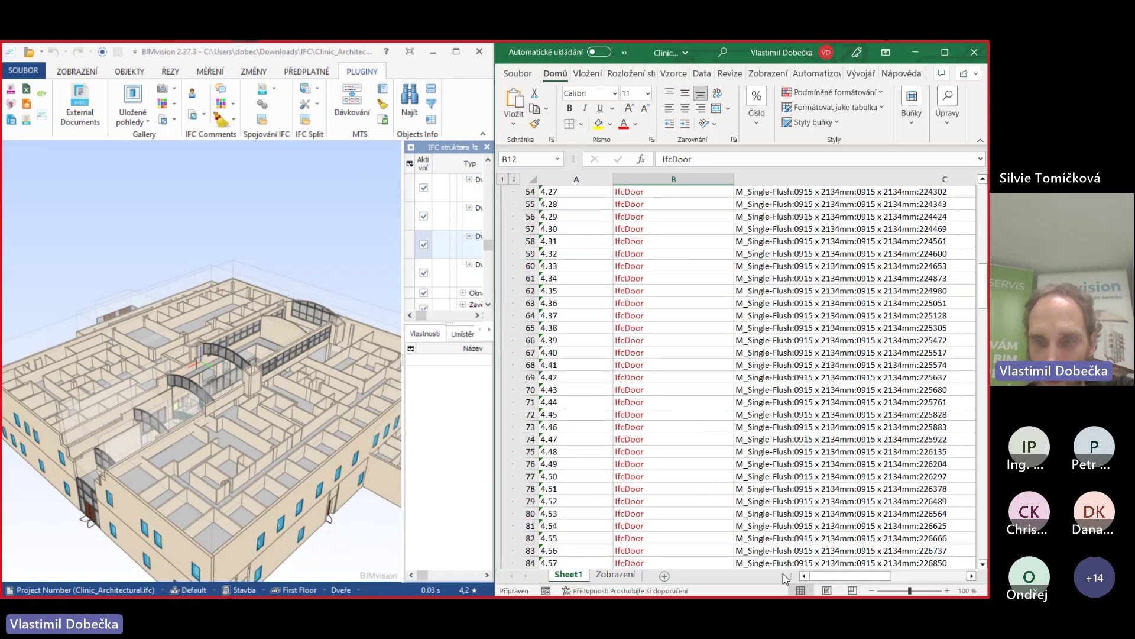
{"action": "mouse_move", "coordinate": [825, 576]}
{"action": "left_mouse_down"}
{"action": "mouse_move", "coordinate": [911, 577]}
{"action": "mouse_move", "coordinate": [825, 577]}
{"action": "left_mouse_up"}
{"action": "scroll", "coordinate": [779, 525], "scroll_direction": "up", "scroll_amount": 6}
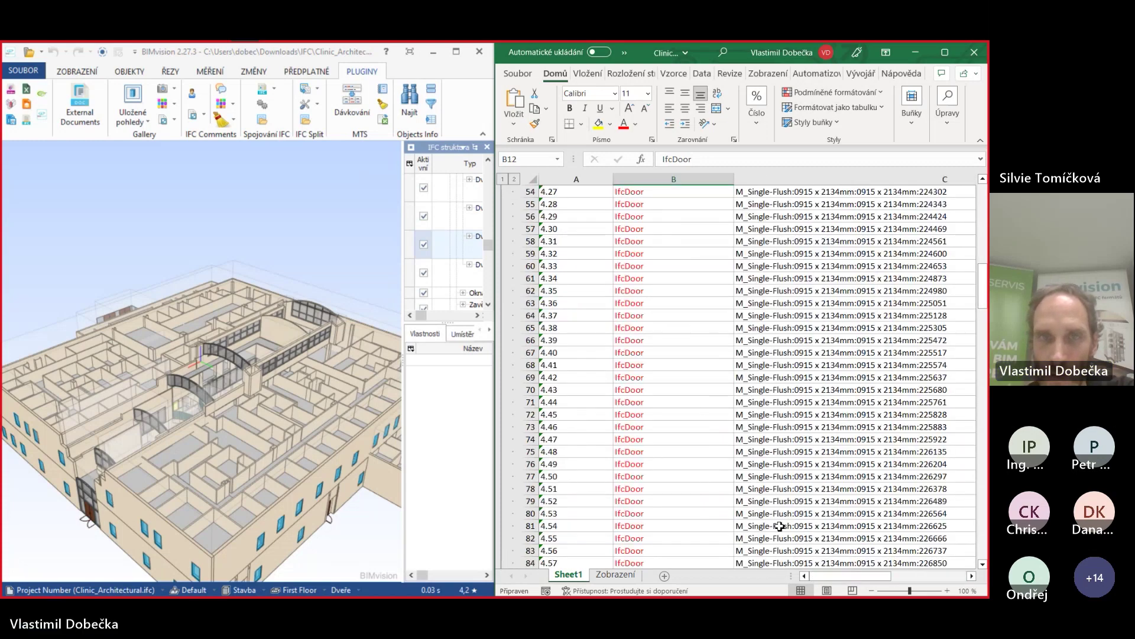
{"action": "scroll", "coordinate": [698, 404], "scroll_direction": "up", "scroll_amount": 12}
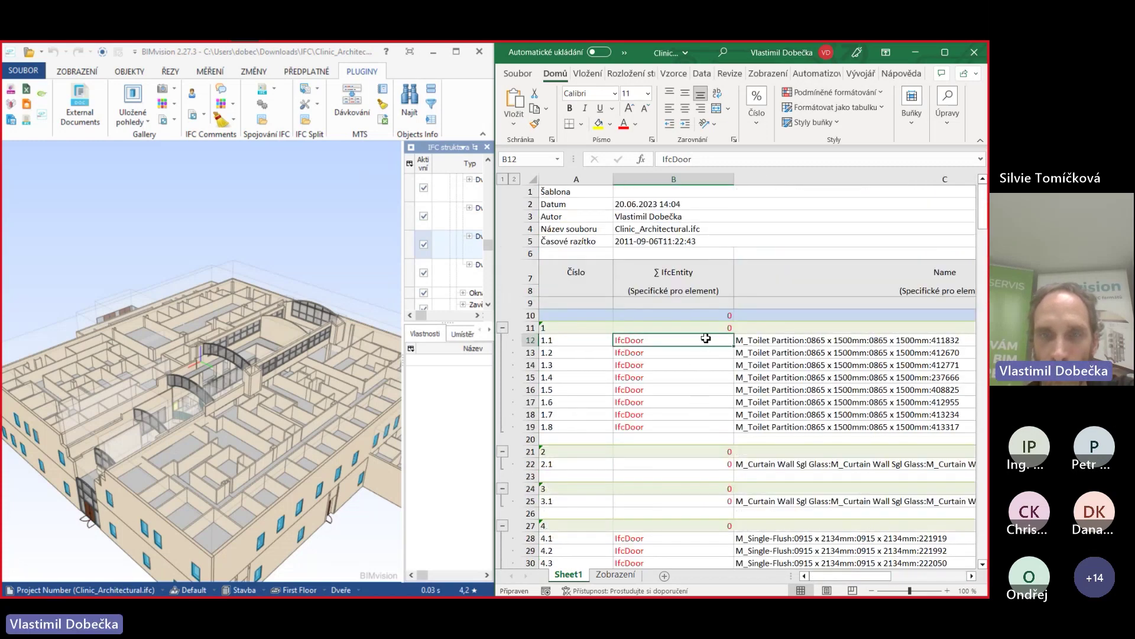
- Minimise both Excel workbooks and maximise the BIMvision window
{"action": "left_click", "coordinate": [914, 52]}
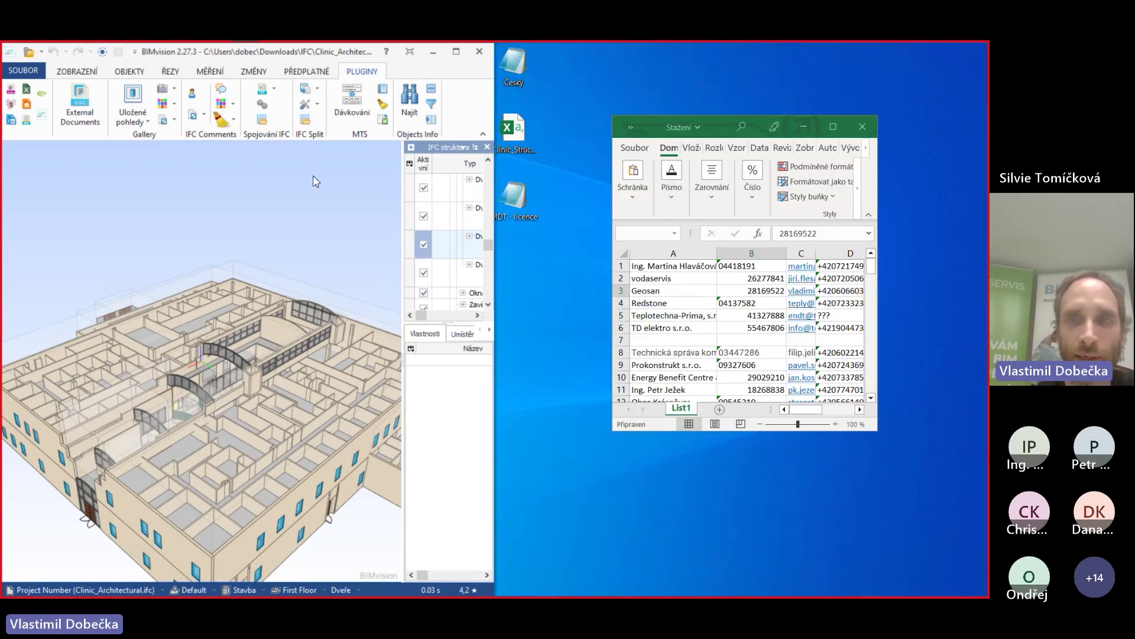
{"action": "left_click", "coordinate": [803, 126]}
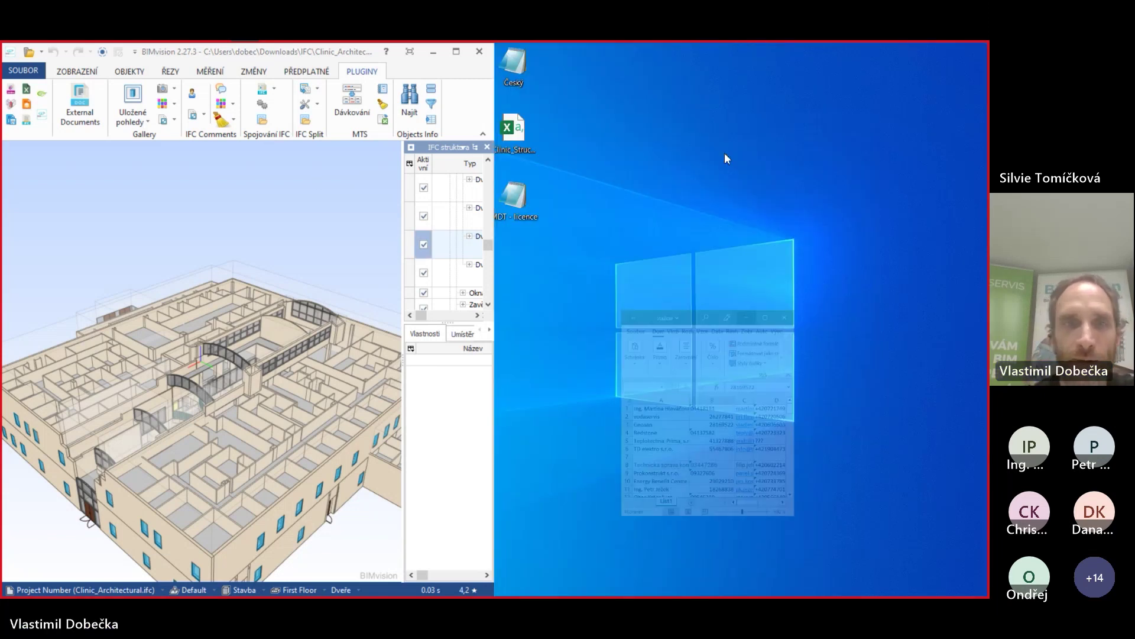
{"action": "left_click", "coordinate": [456, 52]}
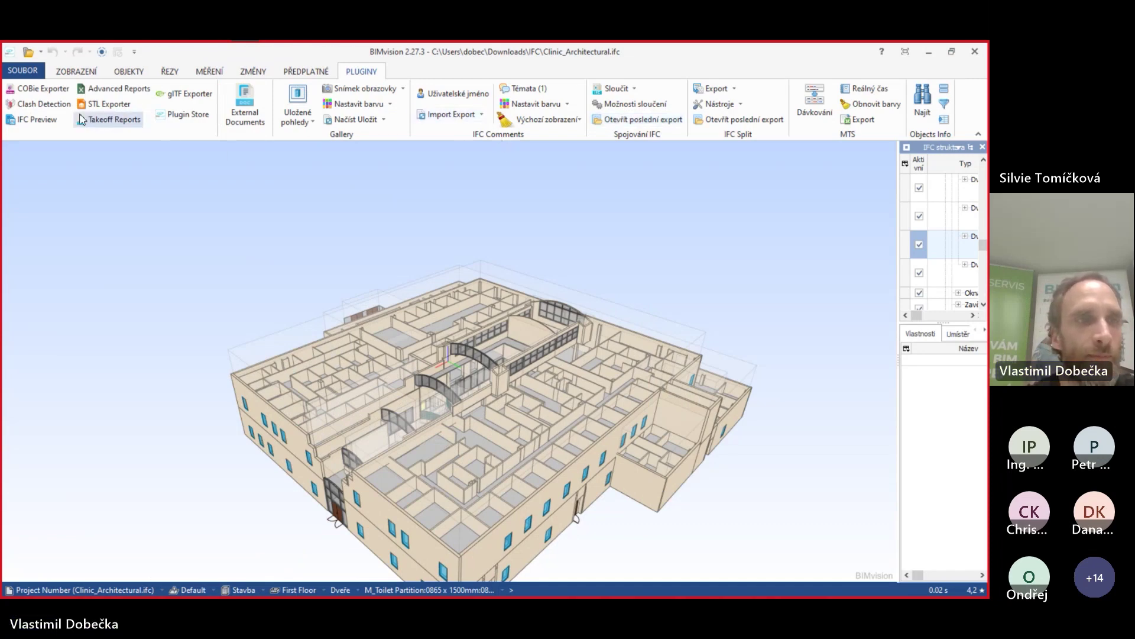
- Reopen Advanced Reports maximised and review its object rules, columns, preview and animation options
{"action": "left_click", "coordinate": [116, 89]}
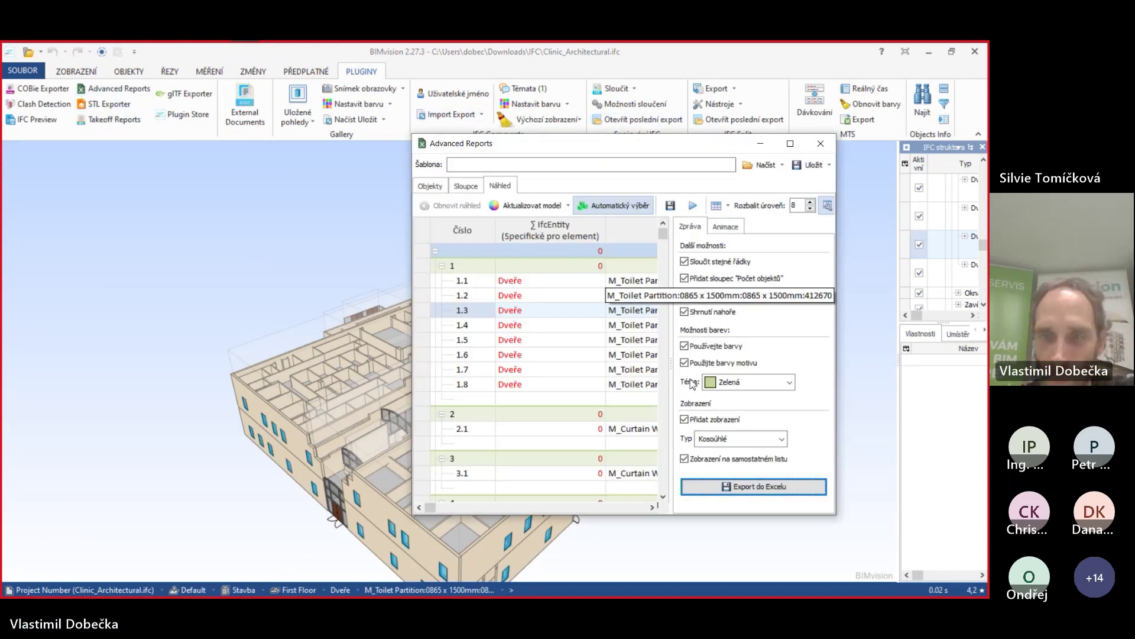
{"action": "left_click", "coordinate": [790, 143]}
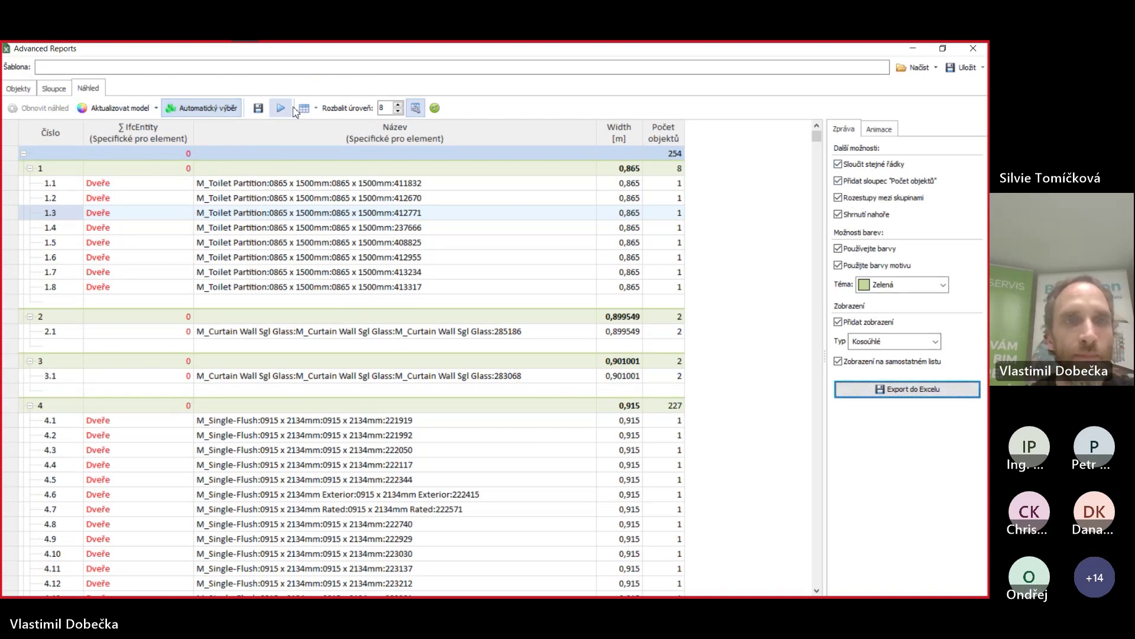
{"action": "left_click", "coordinate": [416, 108]}
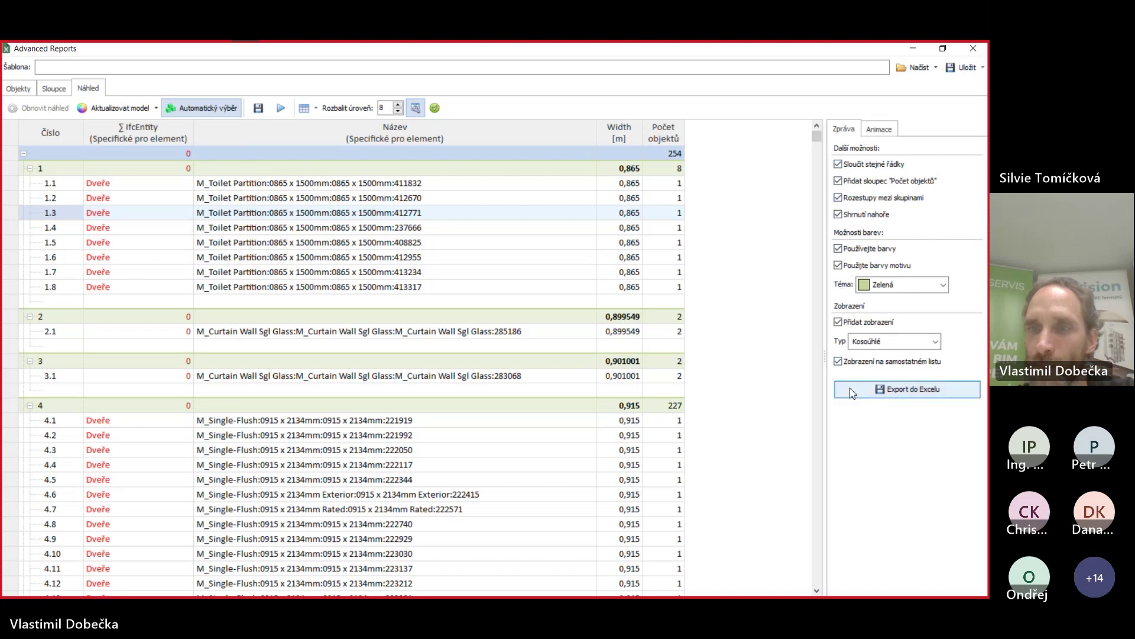
{"action": "left_click", "coordinate": [18, 88]}
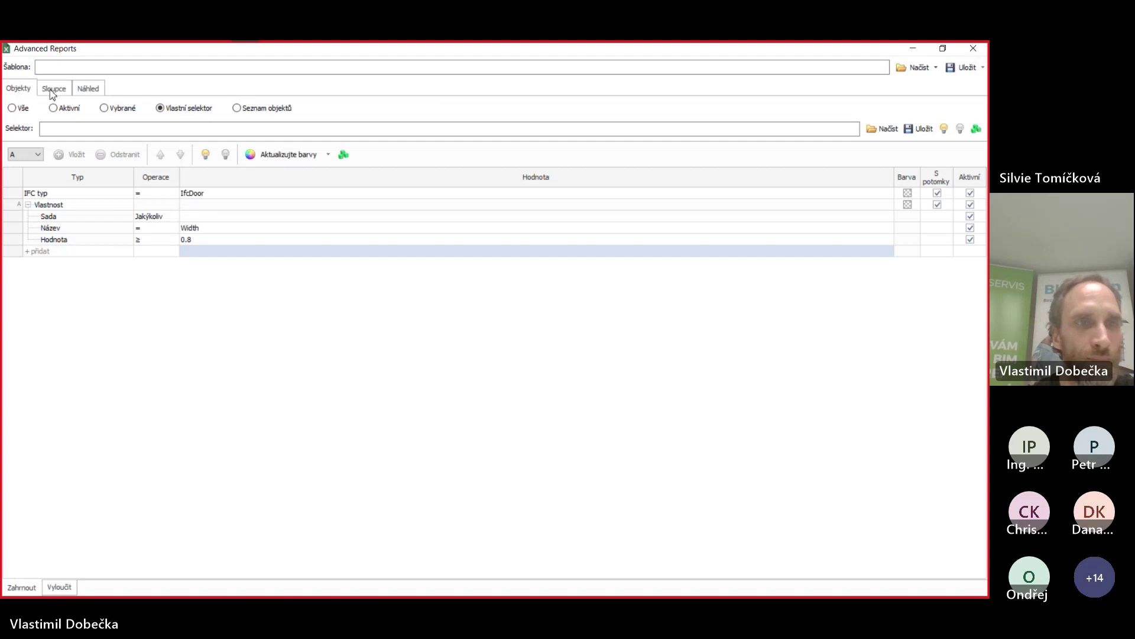
{"action": "left_click", "coordinate": [52, 90]}
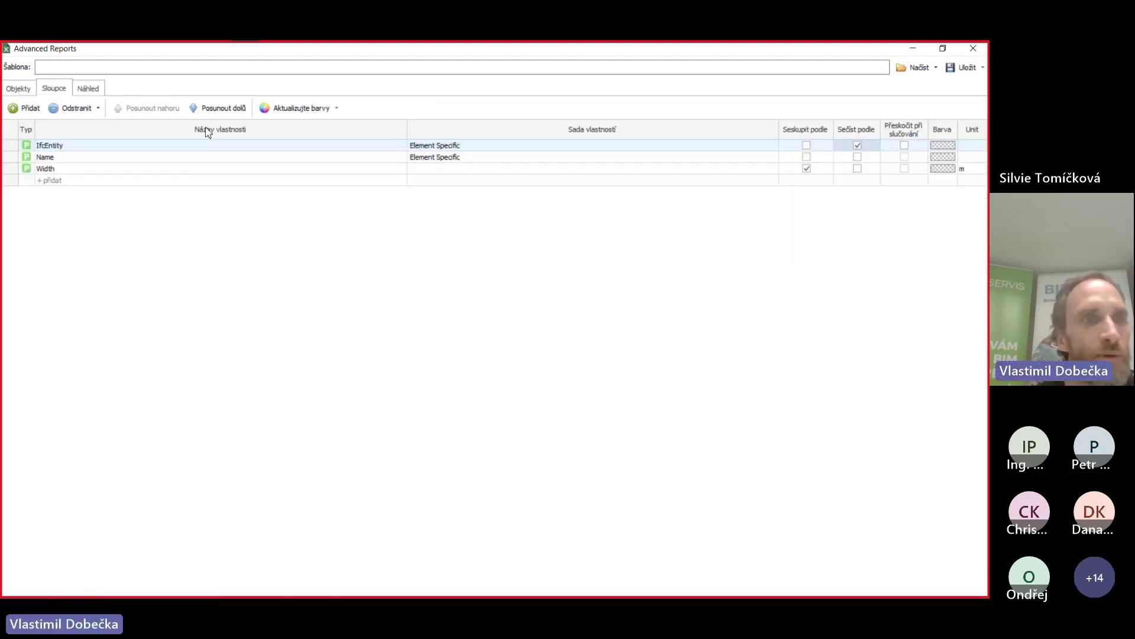
{"action": "left_click", "coordinate": [99, 90]}
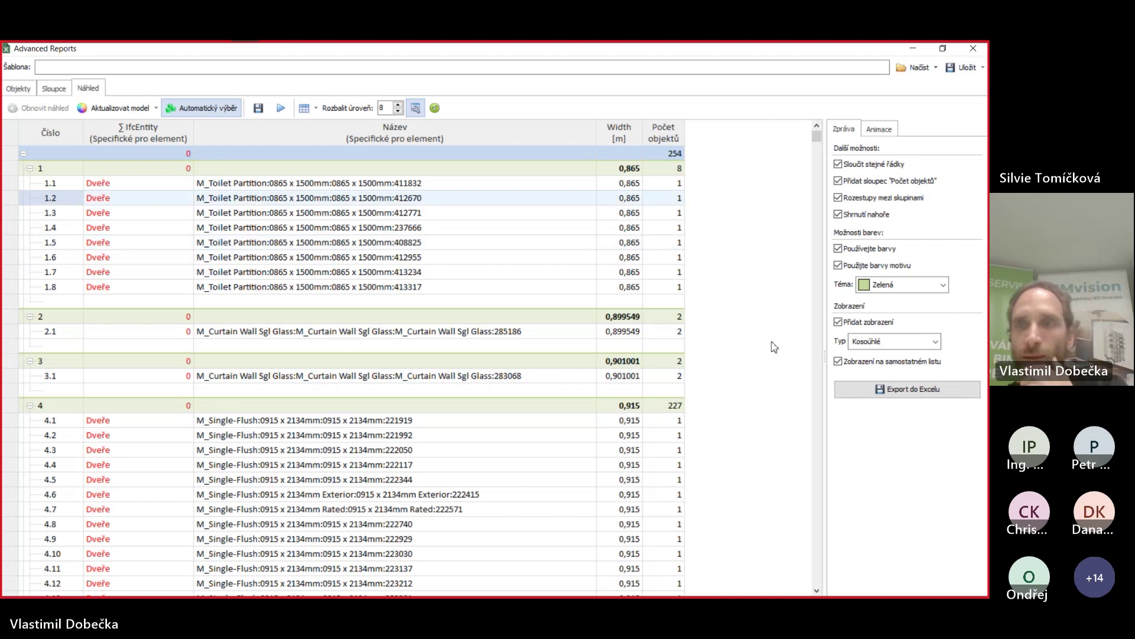
{"action": "left_click", "coordinate": [881, 129]}
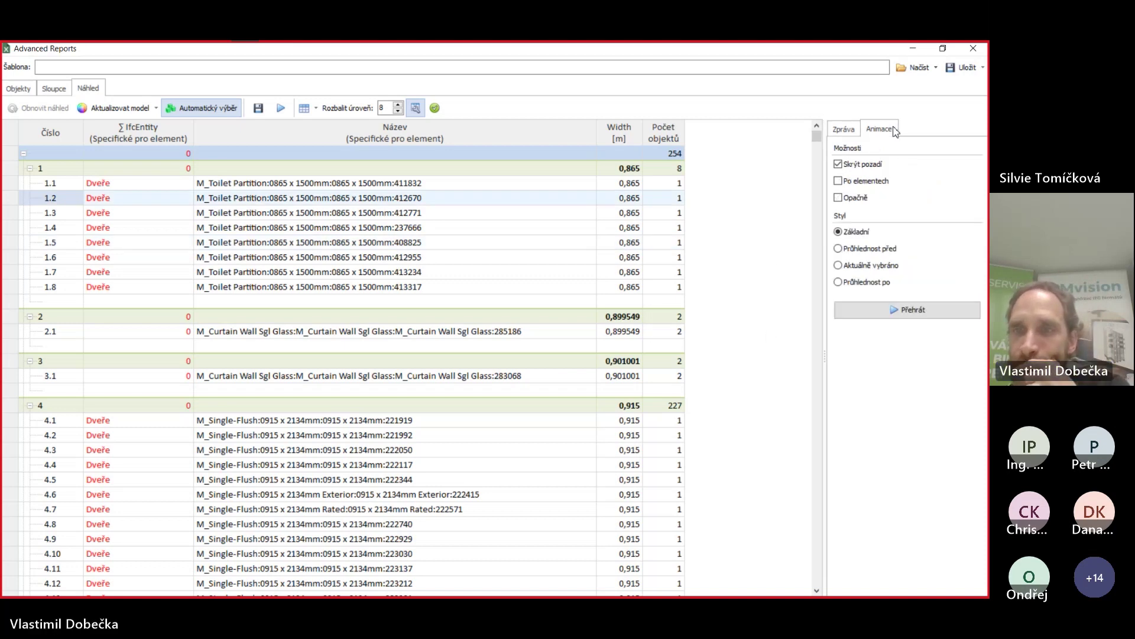
{"action": "left_click", "coordinate": [841, 131]}
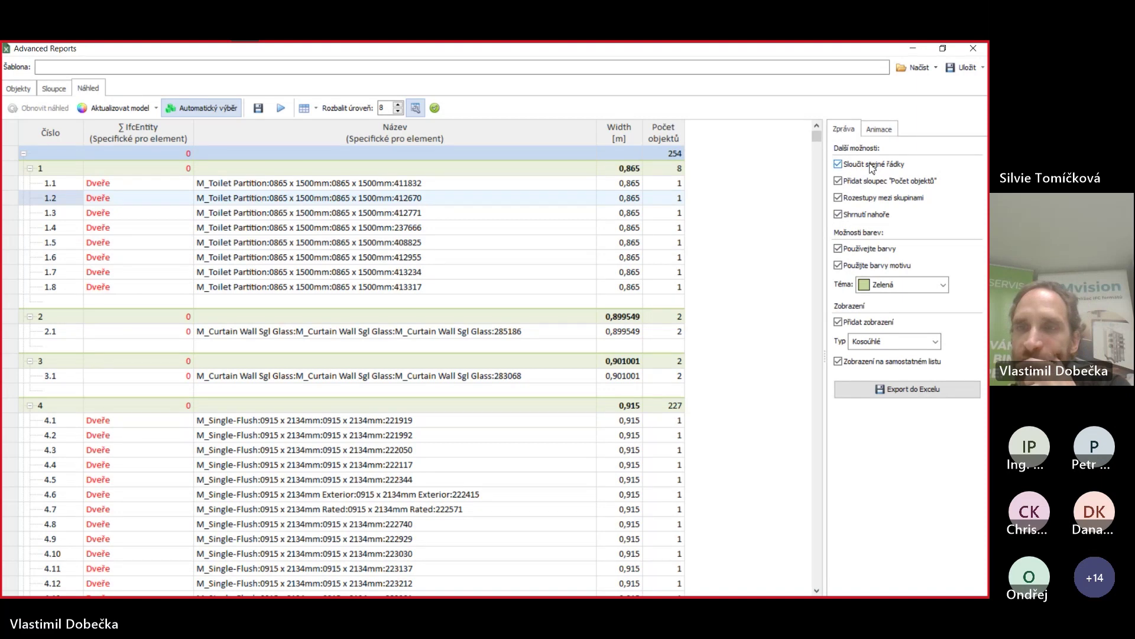
- Minimise the report and BIMvision windows and switch back to the exported Clinic_Architectural workbook in Excel
{"action": "left_click", "coordinate": [913, 49]}
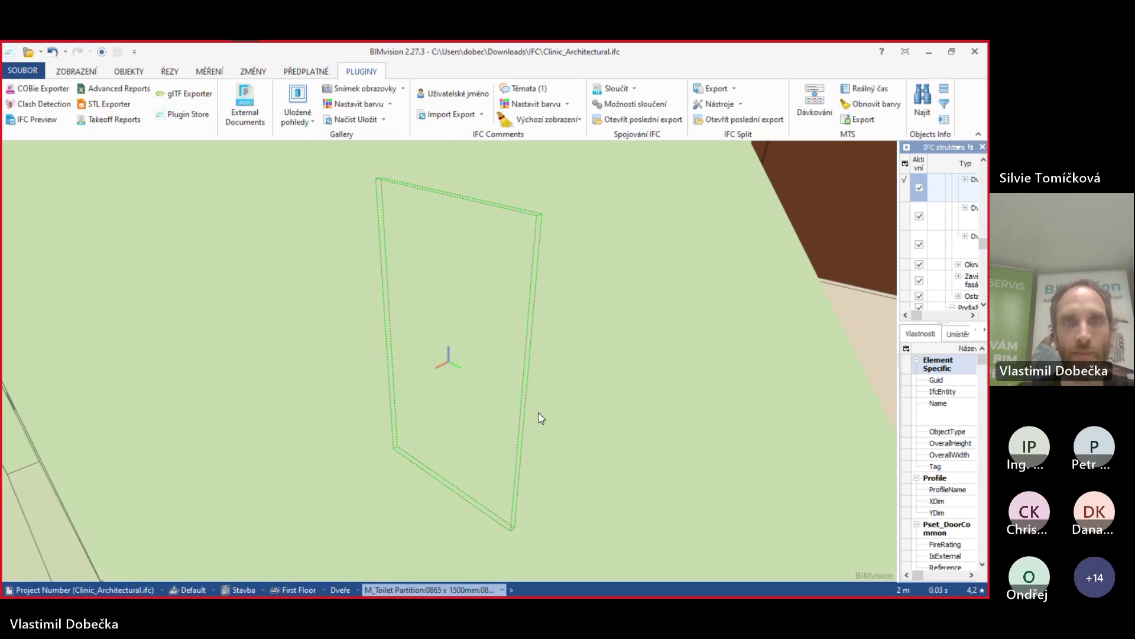
{"action": "key", "text": "super"}
{"action": "left_click", "coordinate": [613, 253]}
{"action": "scroll", "coordinate": [613, 247], "scroll_direction": "down", "scroll_amount": 10}
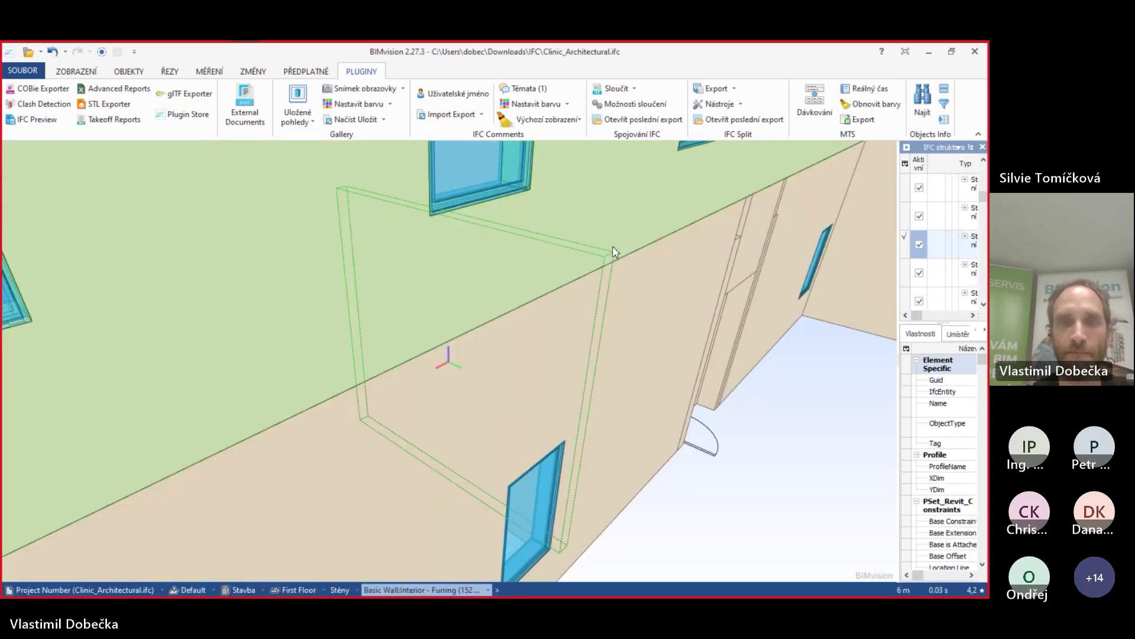
{"action": "left_click", "coordinate": [930, 51]}
{"action": "mouse_move", "coordinate": [642, 585]}
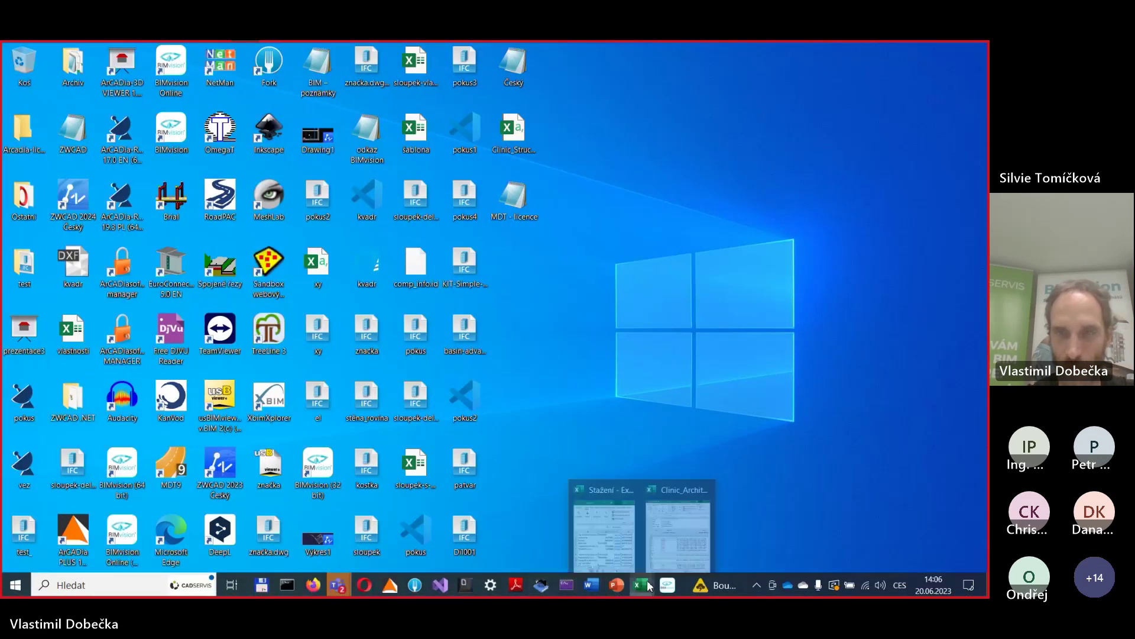
{"action": "left_click", "coordinate": [679, 535]}
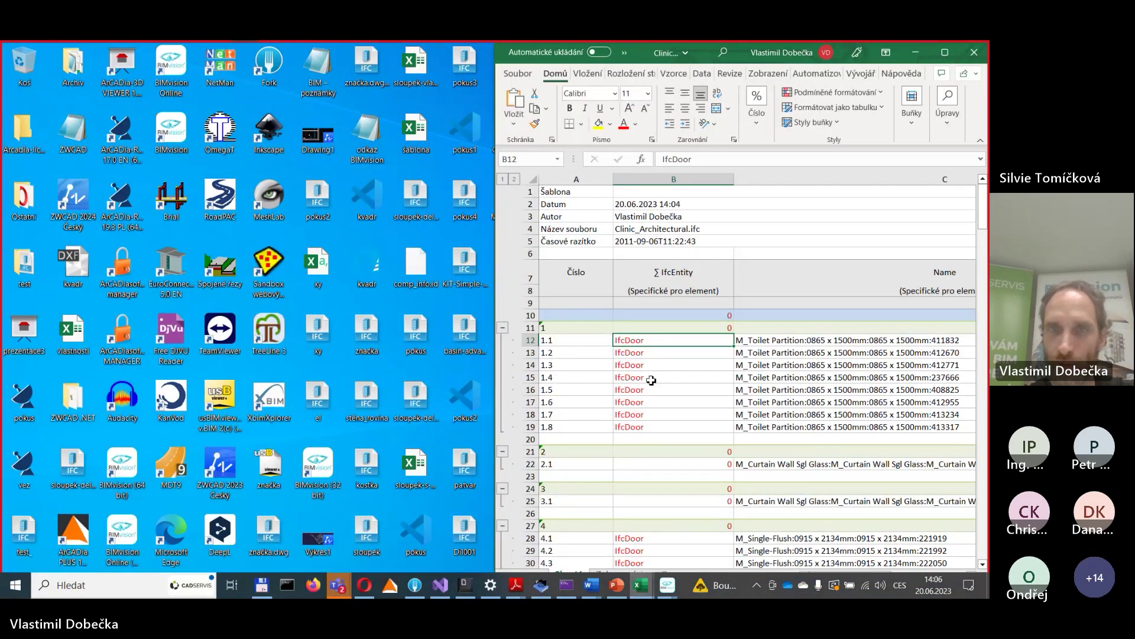
- Look through the IfcDoor rows, names and width groups in the exported Clinic_Architectural workbook
{"action": "scroll", "coordinate": [642, 377], "scroll_direction": "down", "scroll_amount": 4}
{"action": "scroll", "coordinate": [642, 377], "scroll_direction": "up", "scroll_amount": 1}
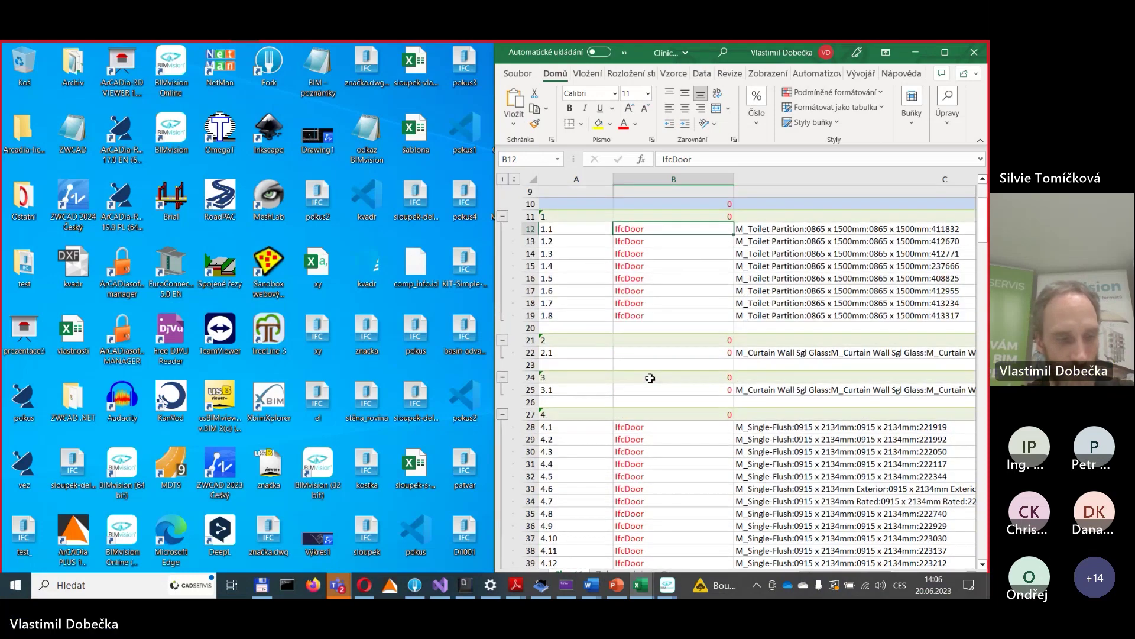
{"action": "scroll", "coordinate": [654, 381], "scroll_direction": "down", "scroll_amount": 3, "text": "ctrl"}
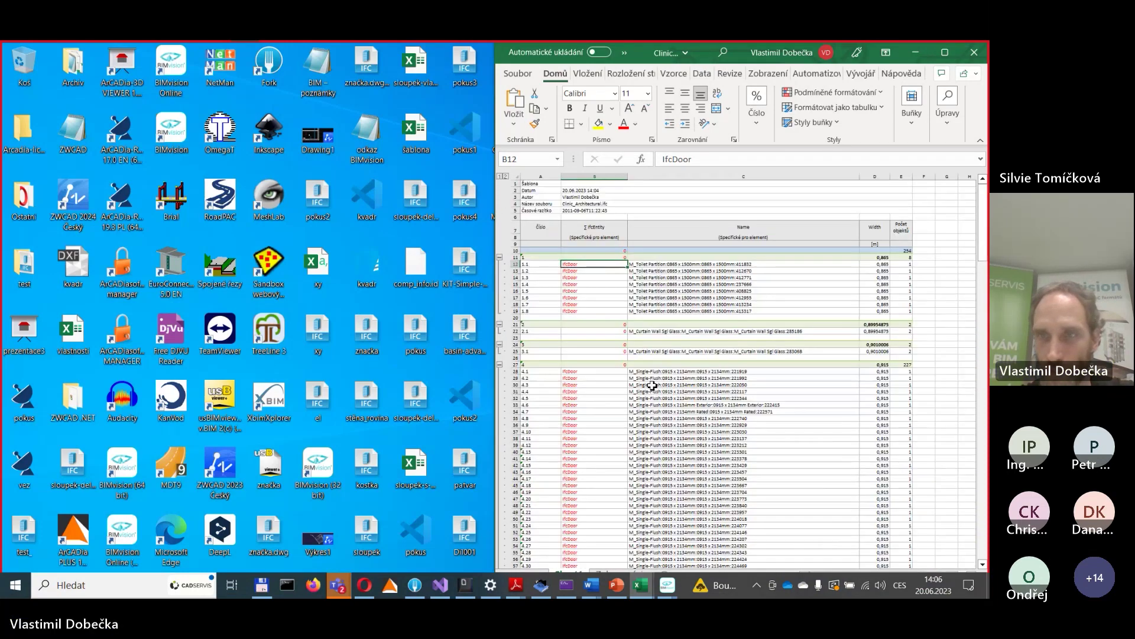
{"action": "double_click", "coordinate": [584, 285]}
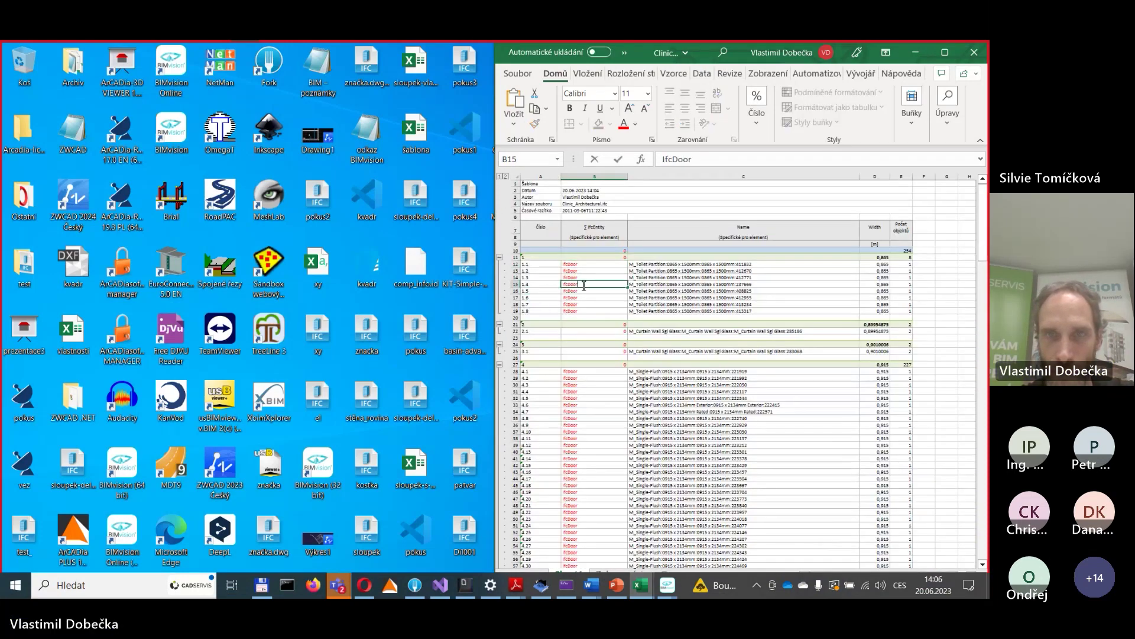
{"action": "left_click", "coordinate": [593, 424]}
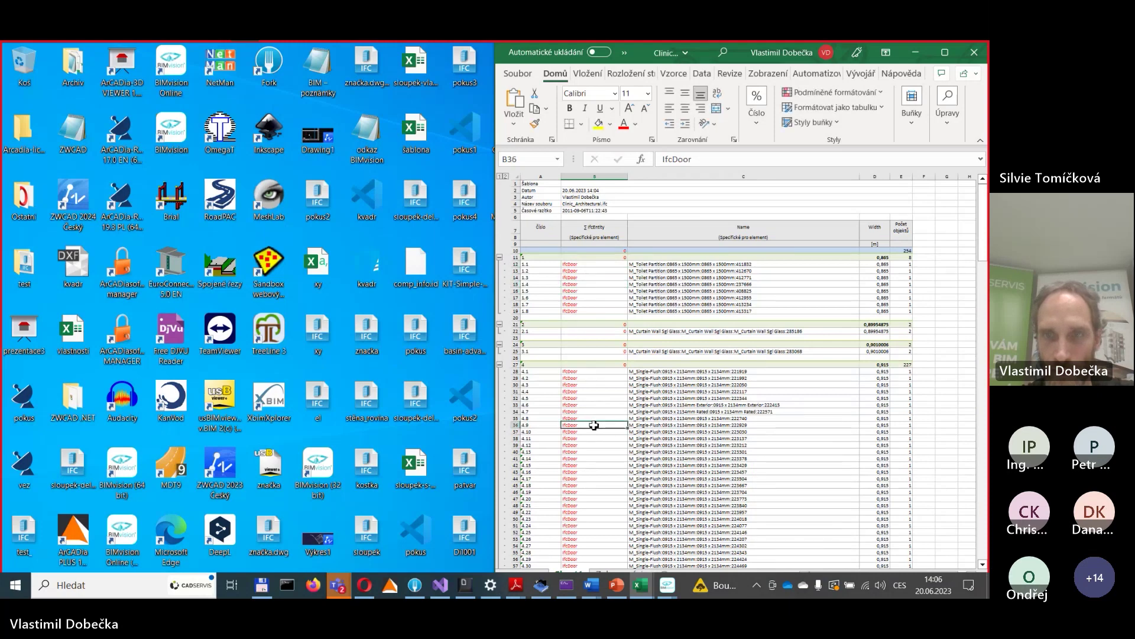
{"action": "scroll", "coordinate": [594, 420], "scroll_direction": "down", "scroll_amount": 20}
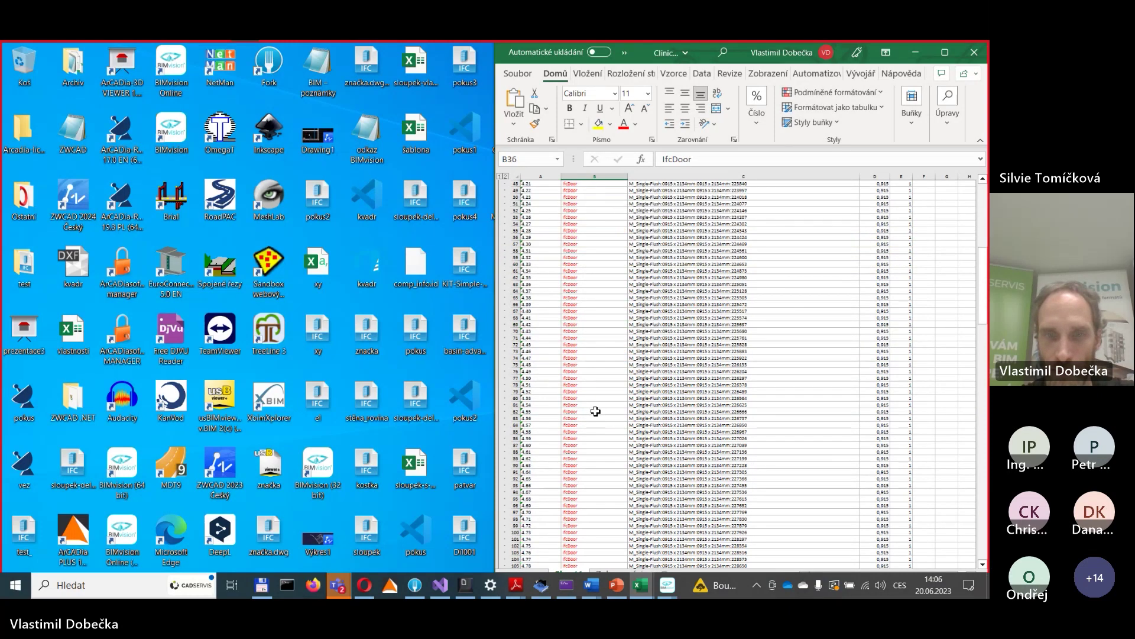
{"action": "scroll", "coordinate": [596, 411], "scroll_direction": "up", "scroll_amount": 20}
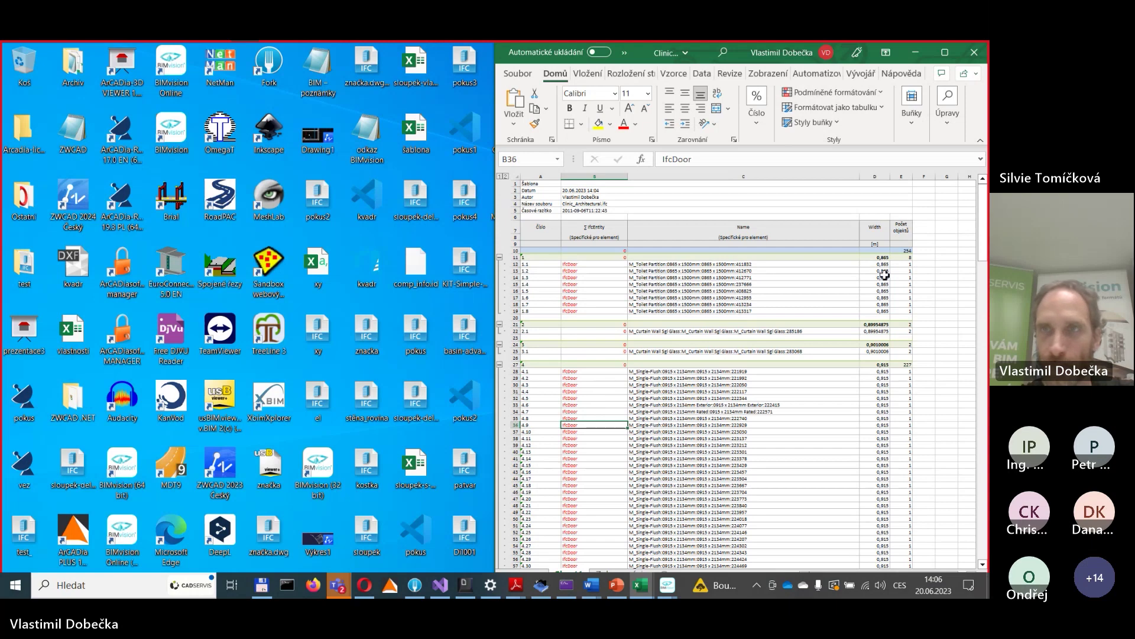
- Minimise the workbook, switch to the BIMvision window with Clinic_Architectural.ifc, and reopen Advanced Reports maximised at its column settings
{"action": "left_click", "coordinate": [914, 53]}
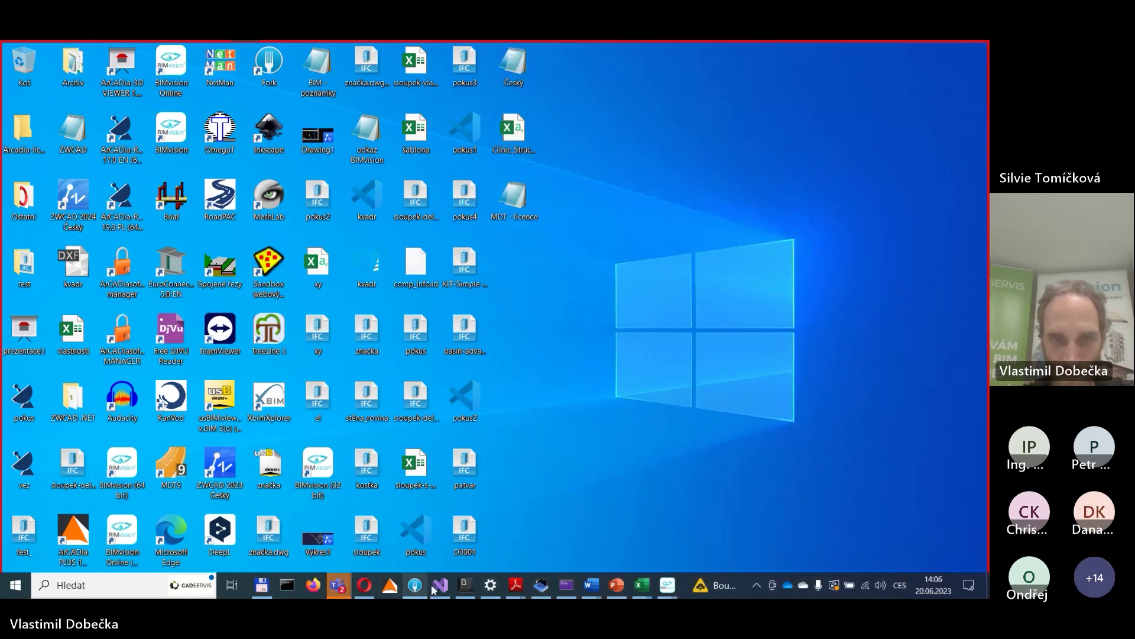
{"action": "mouse_move", "coordinate": [673, 592]}
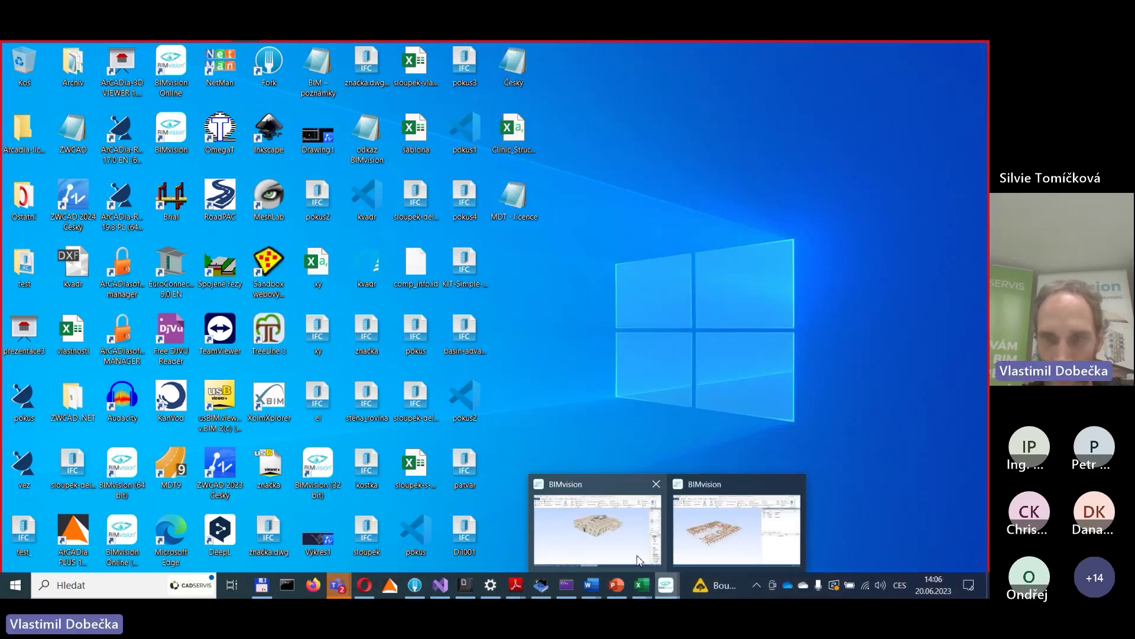
{"action": "left_click", "coordinate": [637, 547]}
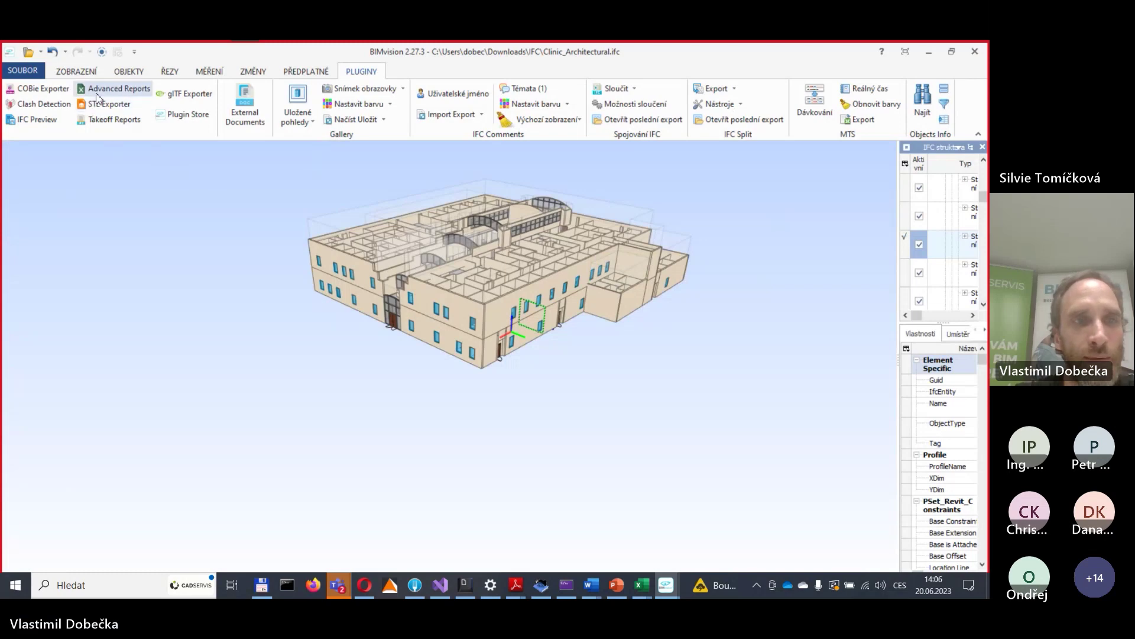
{"action": "left_click", "coordinate": [114, 88]}
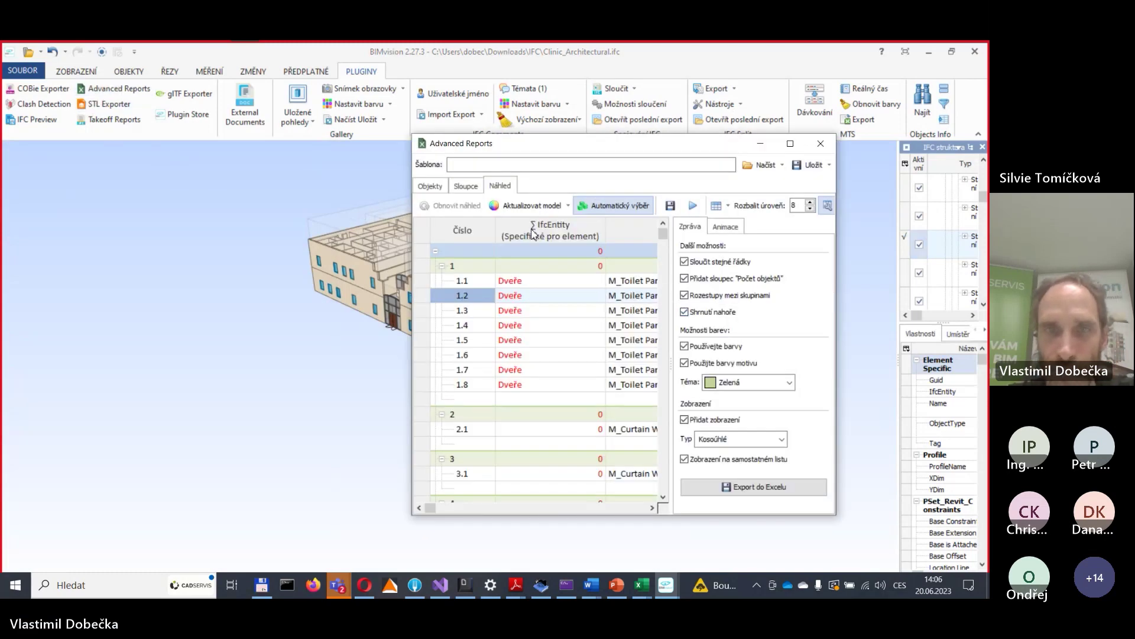
{"action": "left_click", "coordinate": [789, 145]}
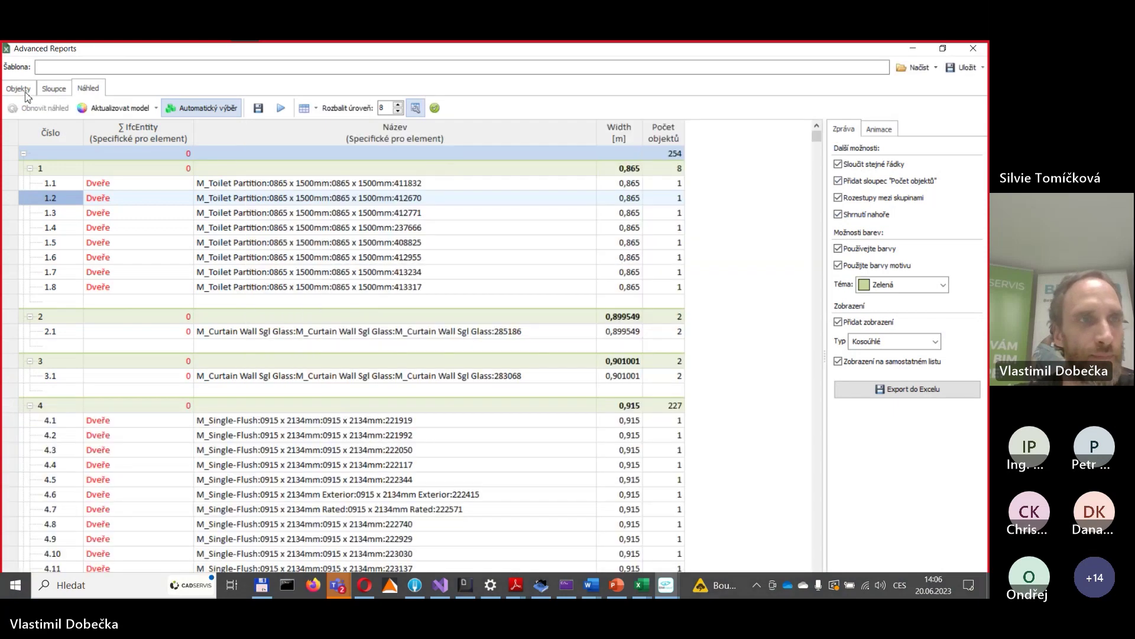
{"action": "left_click", "coordinate": [19, 89]}
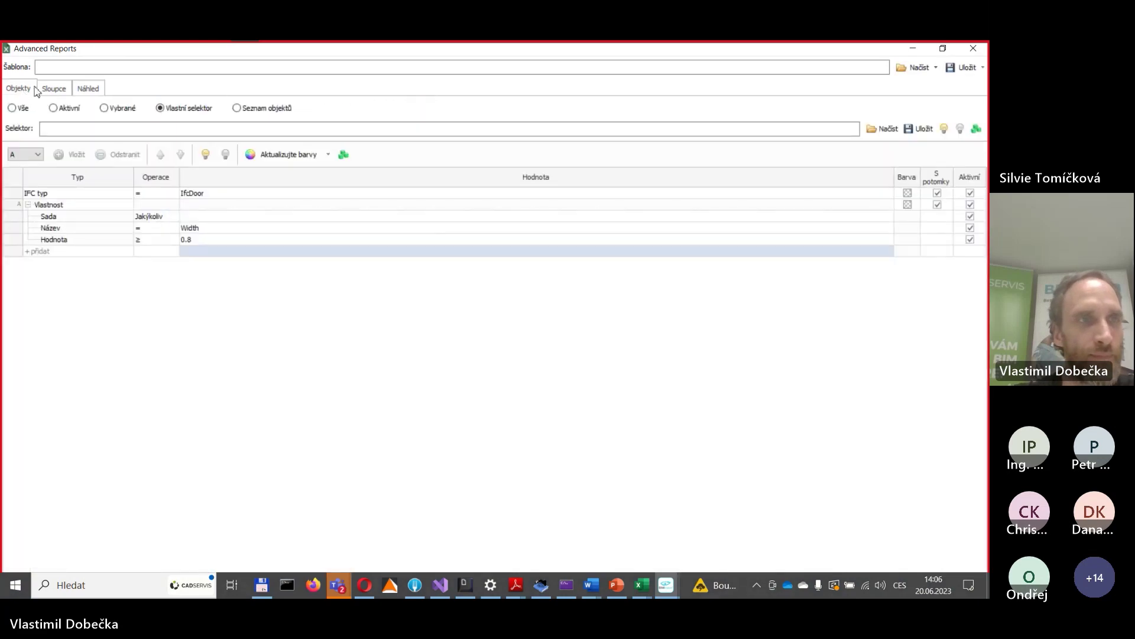
{"action": "left_click", "coordinate": [50, 91]}
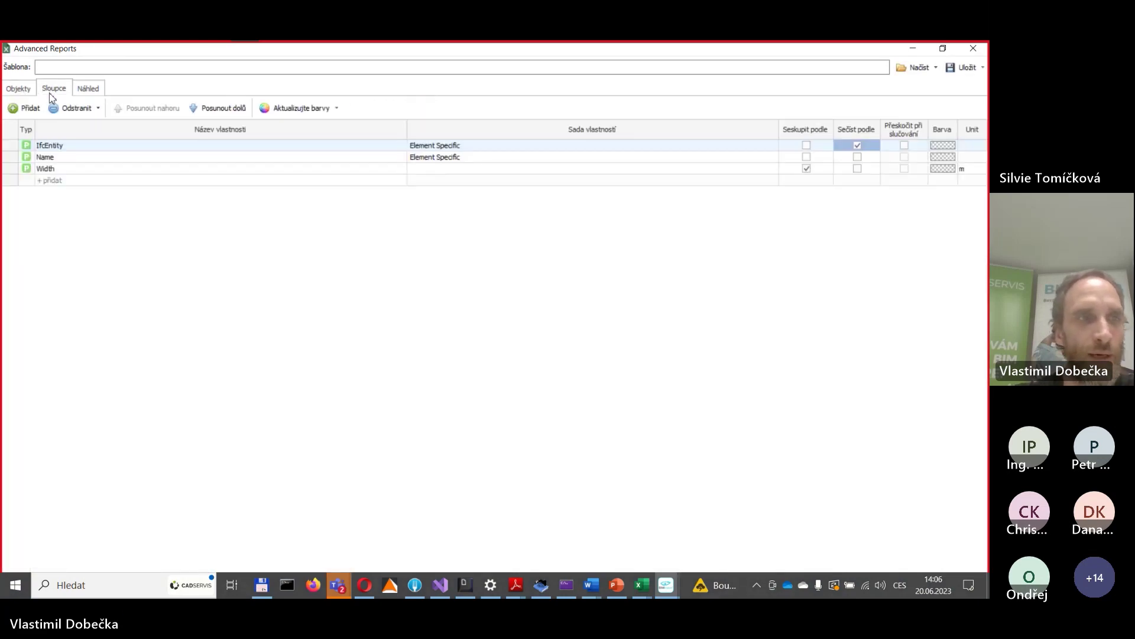
- Add the Guid property as a new column of the door report
{"action": "left_click", "coordinate": [50, 181]}
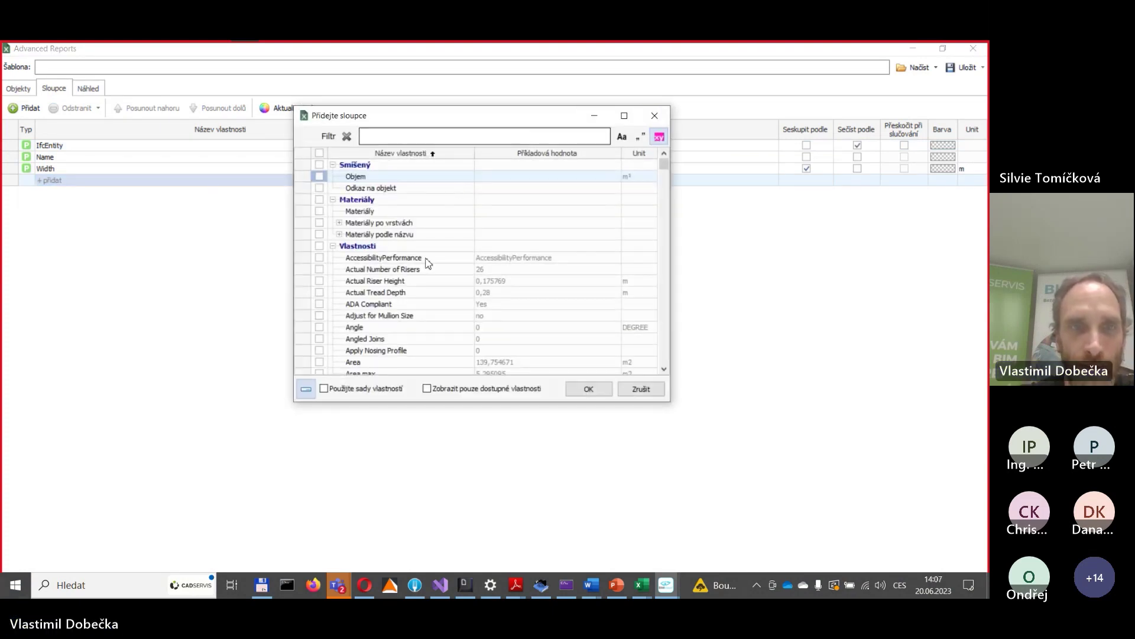
{"action": "key", "text": "Up"}
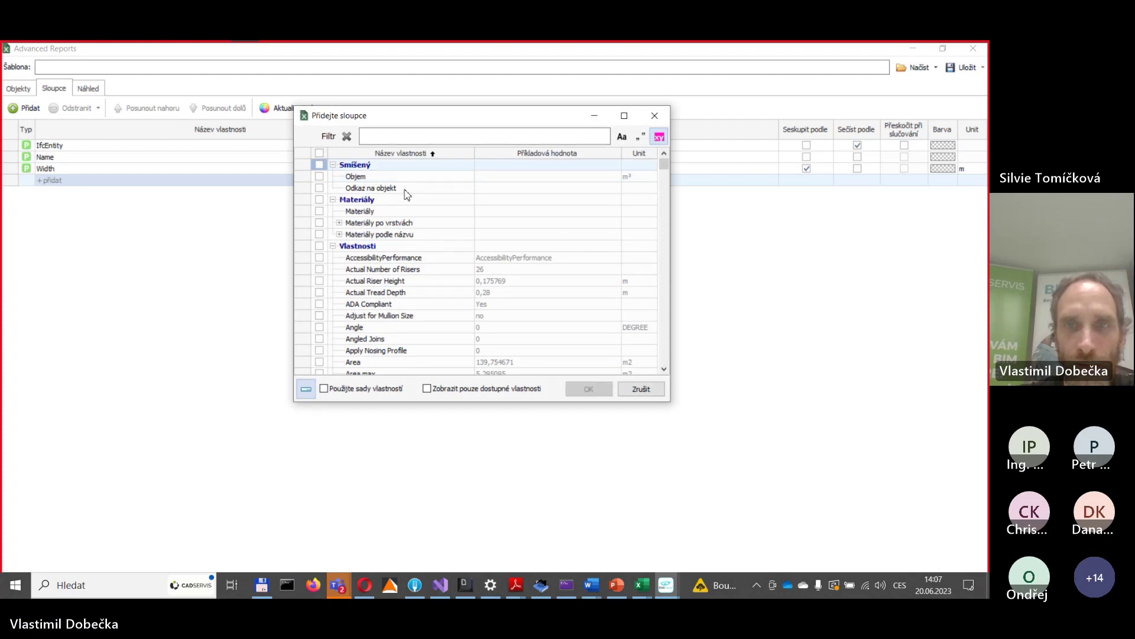
{"action": "key", "text": "Down"}
{"action": "key", "text": "Down"}
{"action": "key", "text": "Down"}
{"action": "key", "text": "Down"}
{"action": "key", "text": "Down"}
{"action": "key", "text": "Down"}
{"action": "key", "text": "Down"}
{"action": "key", "text": "Down"}
{"action": "key", "text": "Down"}
{"action": "key", "text": "Down"}
{"action": "key", "text": "Down"}
{"action": "key", "text": "Down"}
{"action": "key", "text": "Down"}
{"action": "key", "text": "Down"}
{"action": "key", "text": "Down"}
{"action": "key", "text": "Down"}
{"action": "key", "text": "Down"}
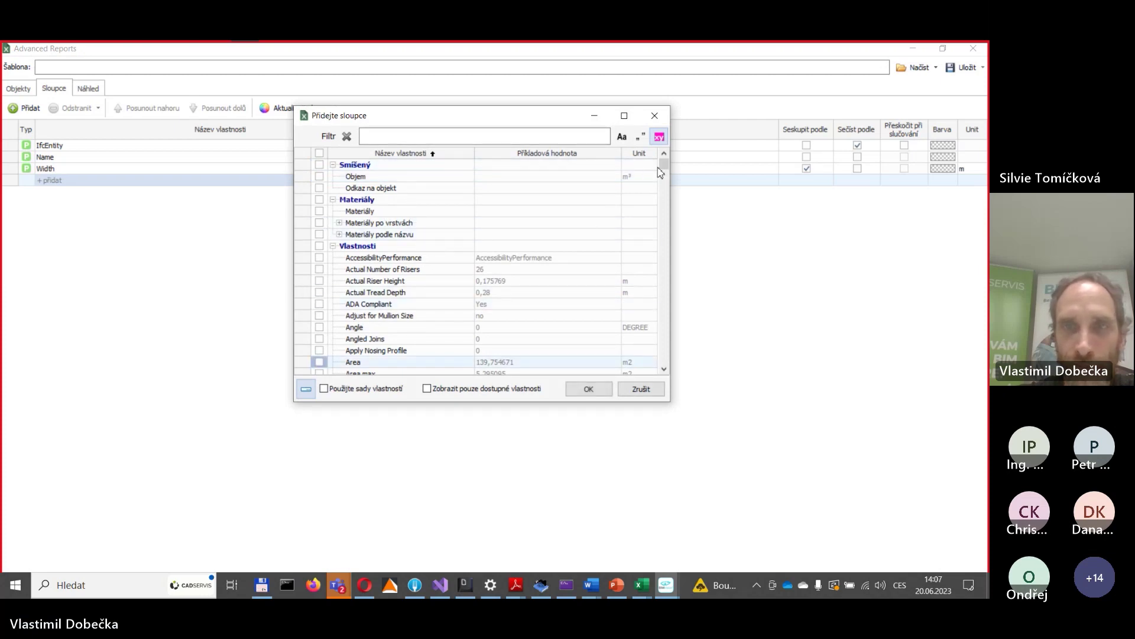
{"action": "left_click_drag", "start_coordinate": [664, 169], "coordinate": [667, 230]}
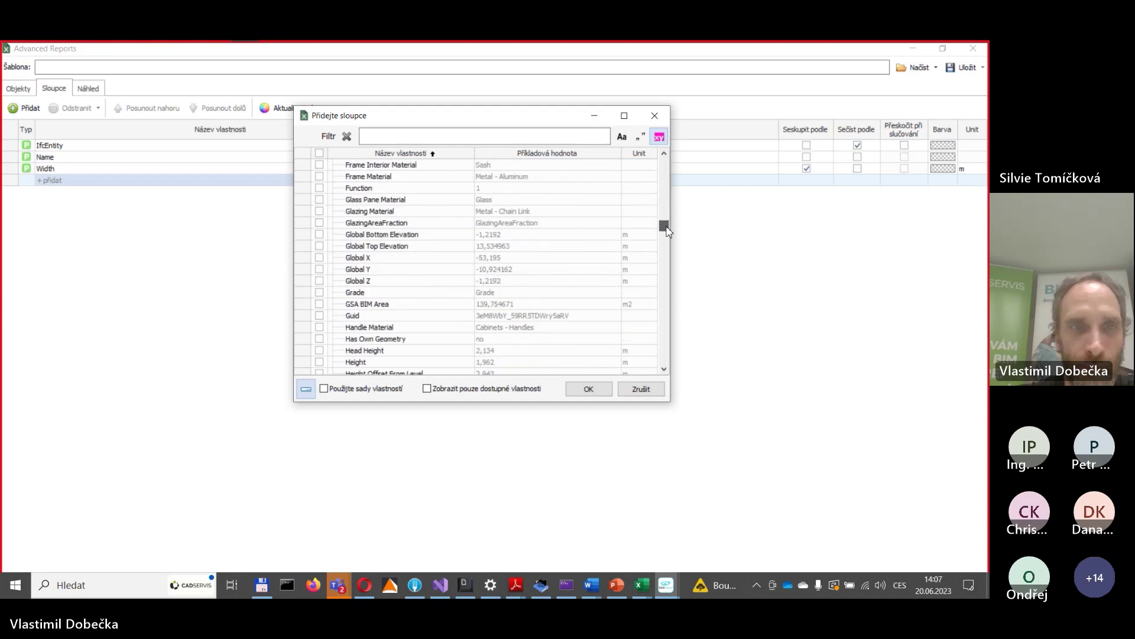
{"action": "left_click", "coordinate": [385, 318]}
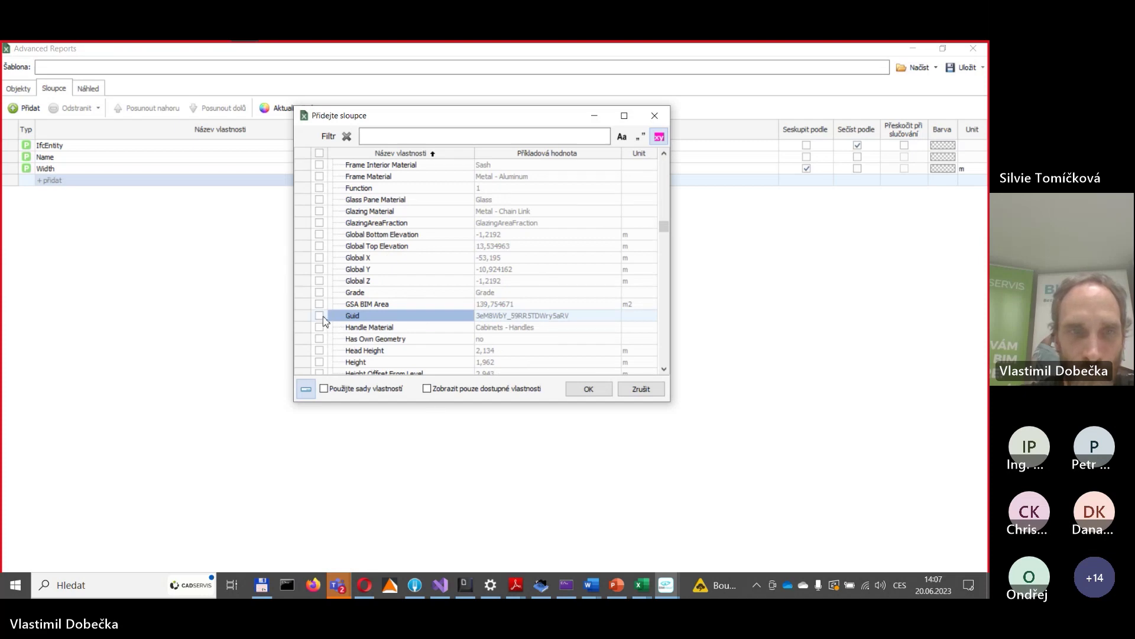
{"action": "left_click", "coordinate": [322, 316]}
{"action": "left_click", "coordinate": [573, 387]}
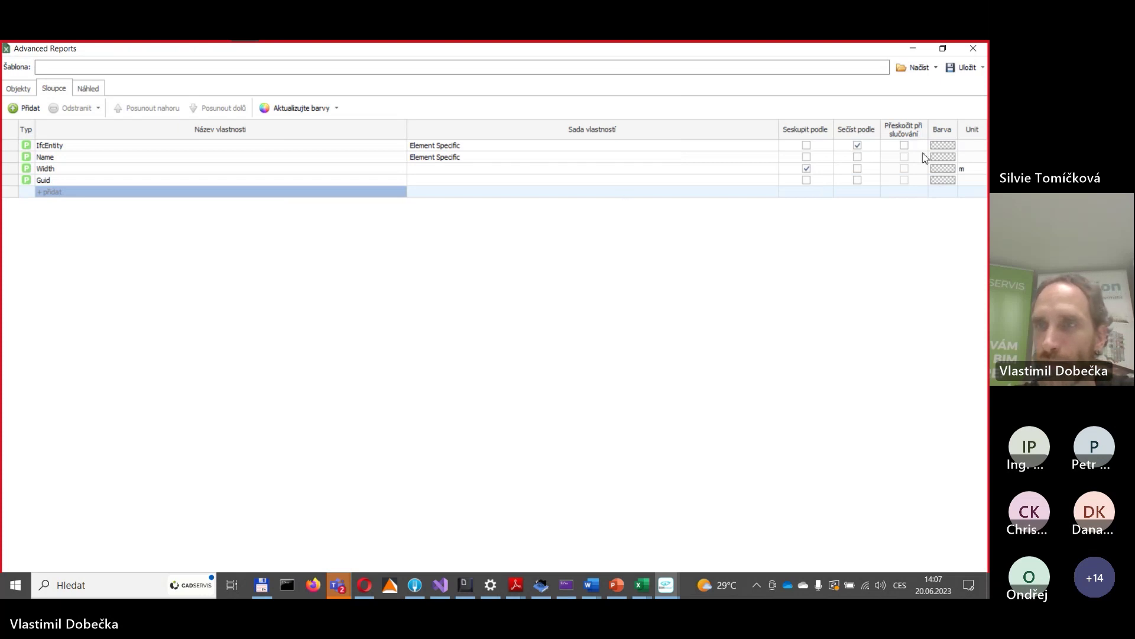
- View the library for saving report templates, close it without saving, and check the Guid column in the report preview
{"action": "left_click", "coordinate": [962, 68]}
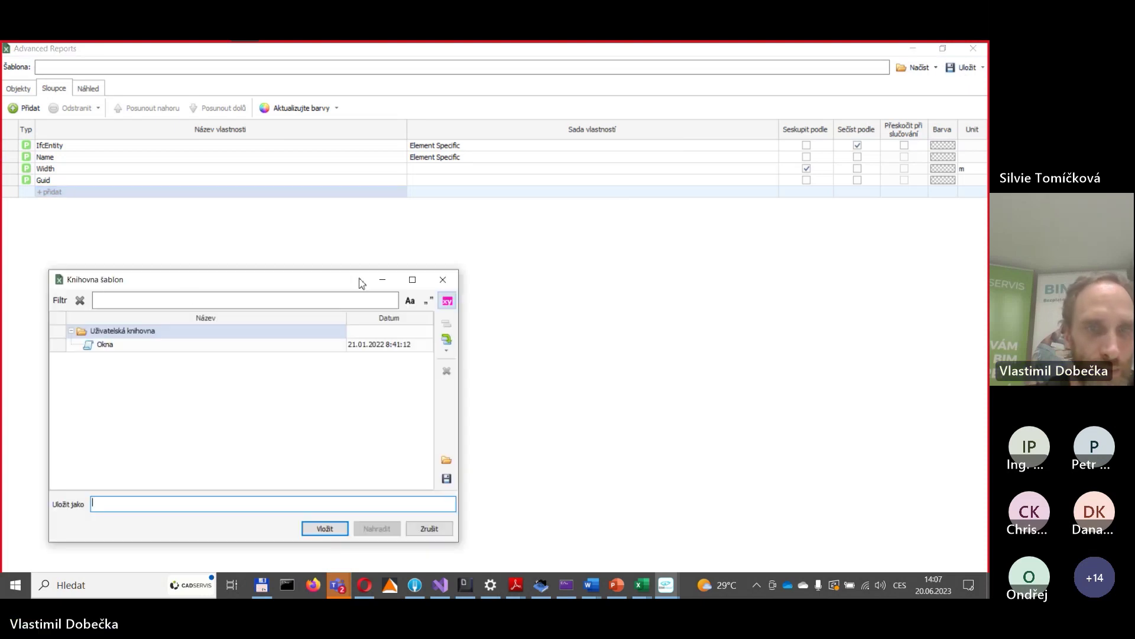
{"action": "left_click", "coordinate": [443, 279]}
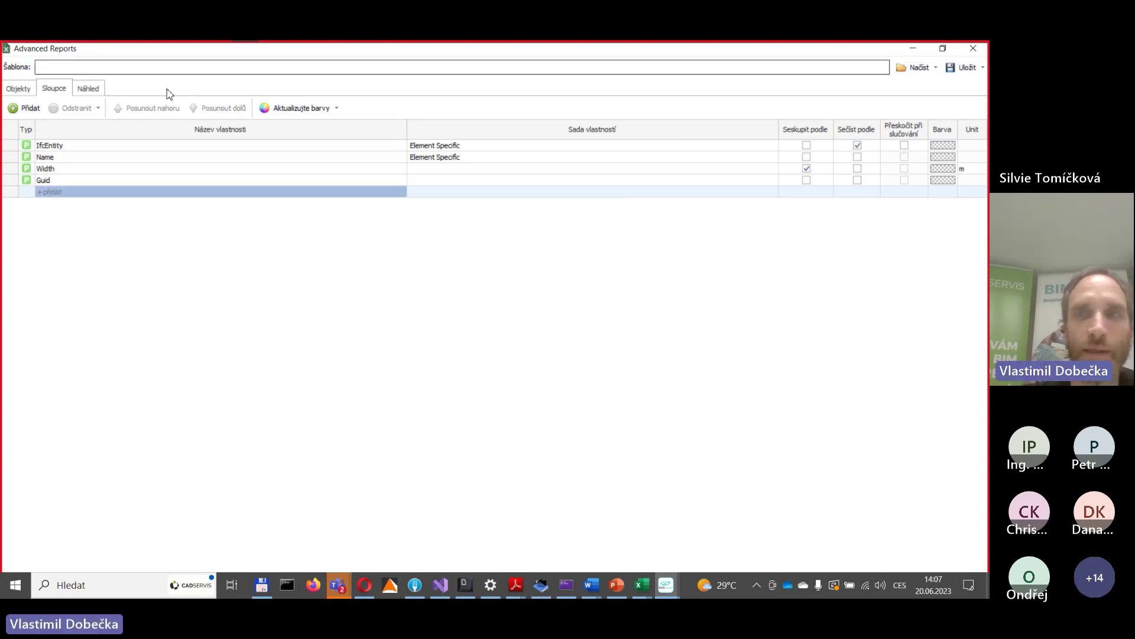
{"action": "left_click", "coordinate": [89, 88]}
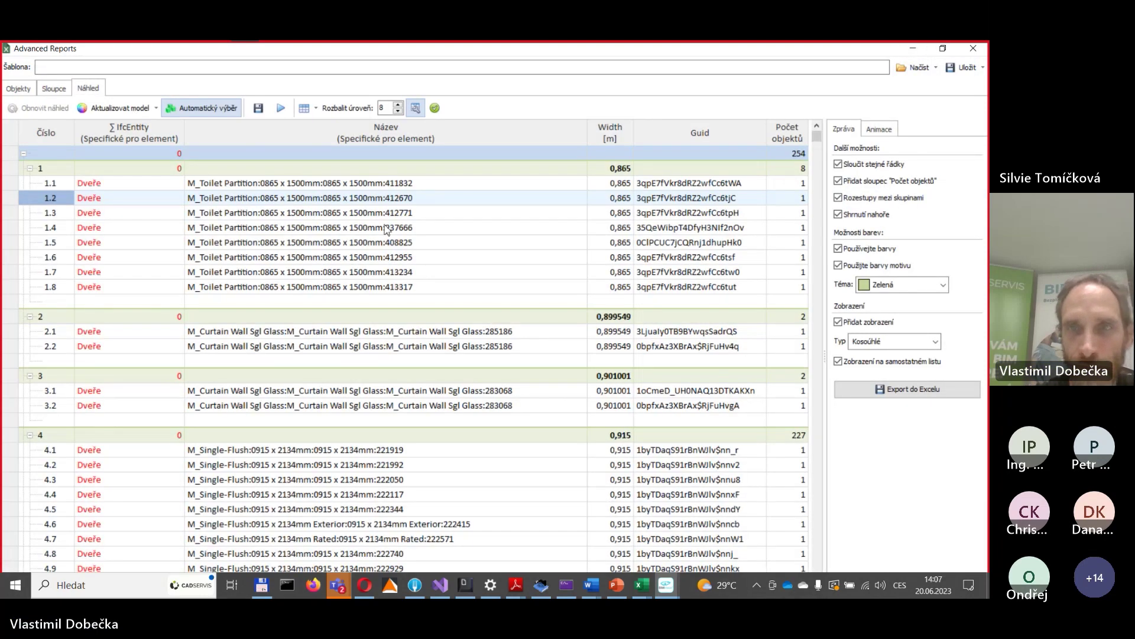
{"action": "left_click", "coordinate": [669, 216]}
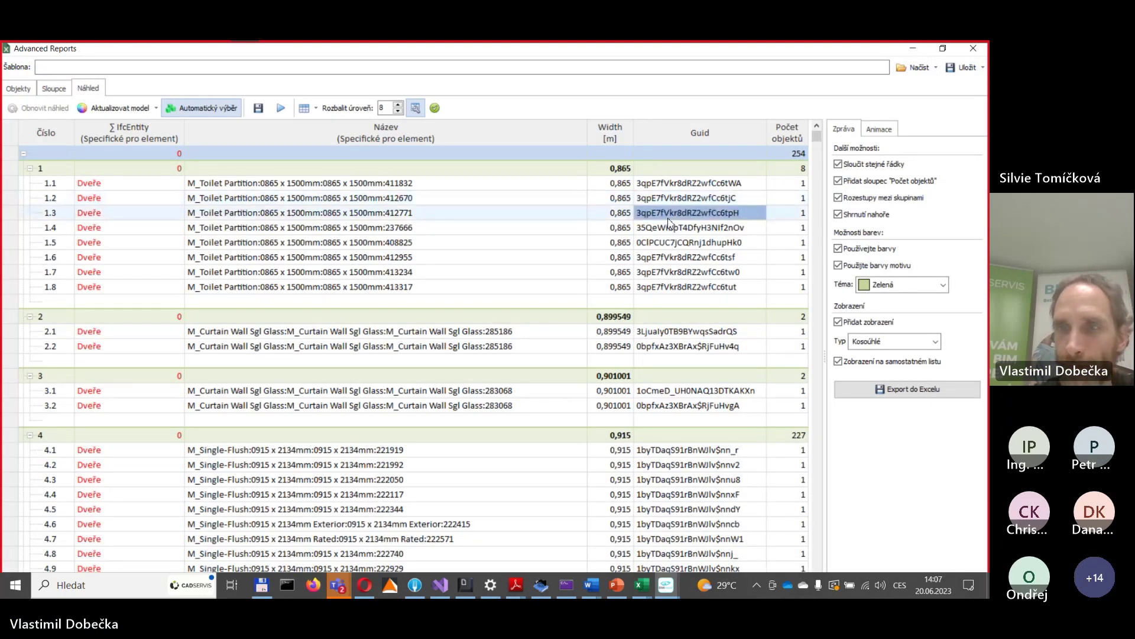
- Export the report to Excel as Clinic_Architectural1 in the IFC folder
{"action": "left_click", "coordinate": [884, 389]}
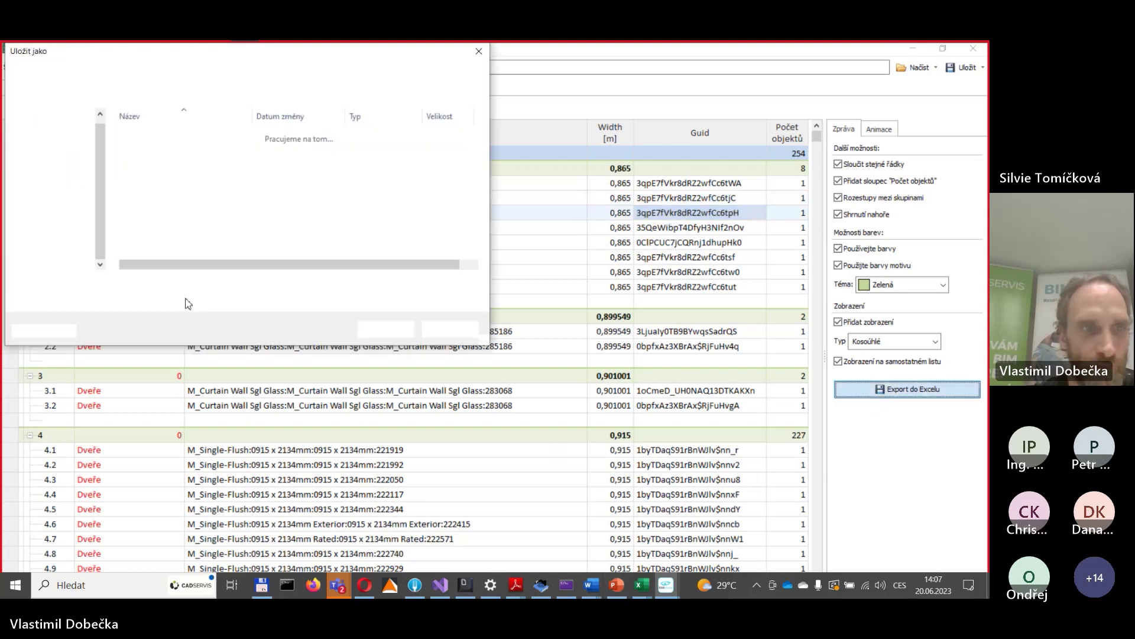
{"action": "left_click", "coordinate": [168, 286]}
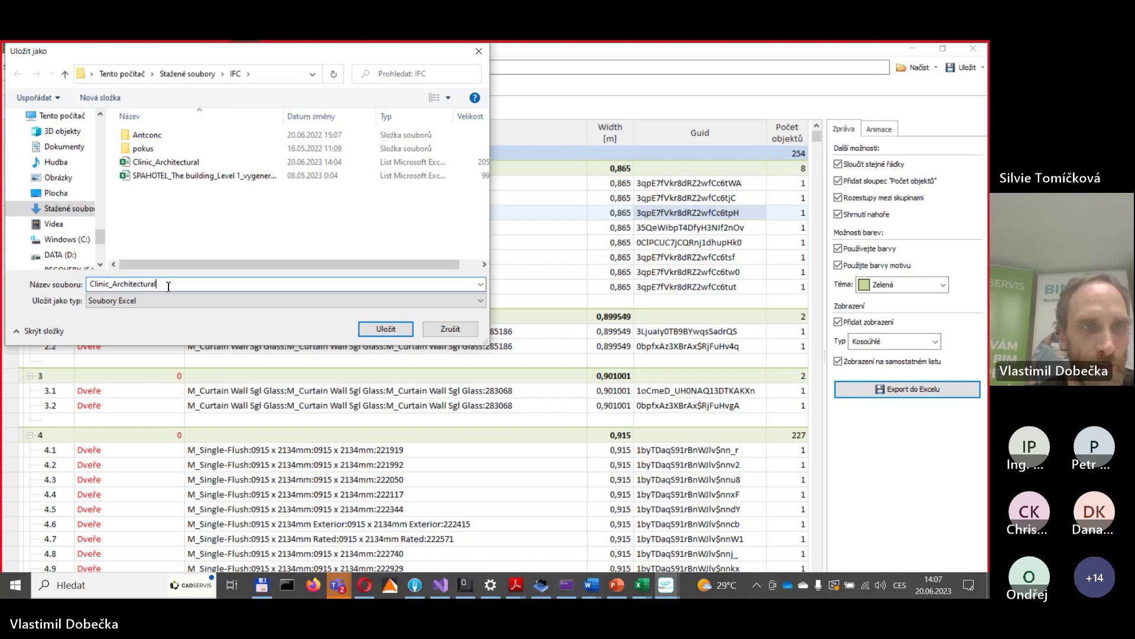
{"action": "type", "text": "1"}
{"action": "left_click", "coordinate": [362, 328]}
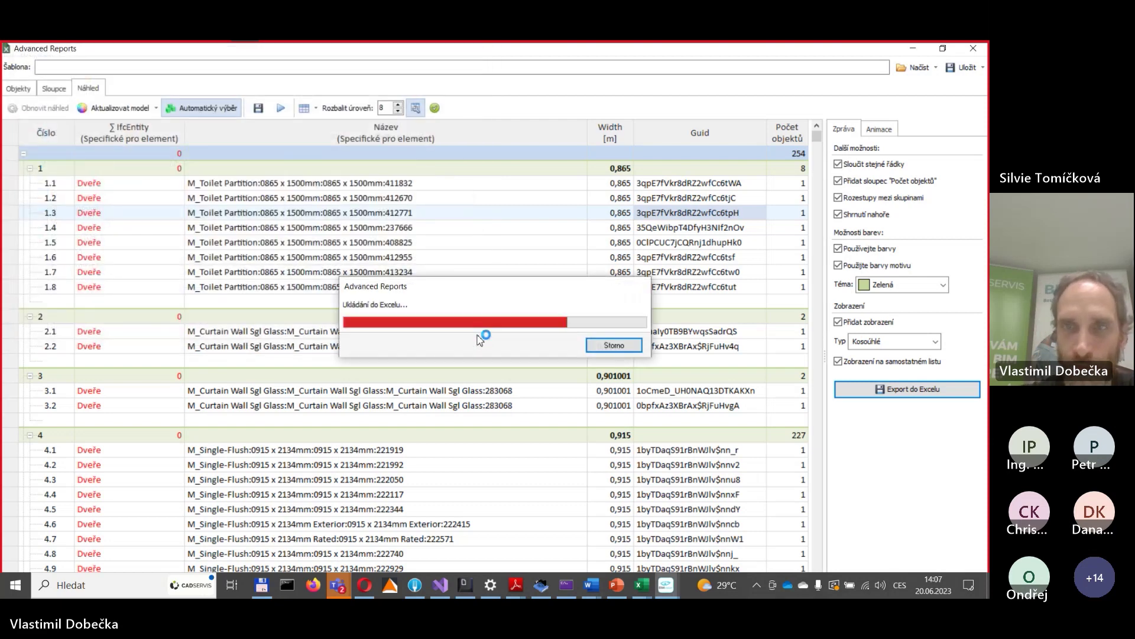
- Open the exported Clinic_Architectural1 workbook from Total Commander, maximise it, and inspect the Guid of door row 1.1
{"action": "left_click", "coordinate": [260, 587]}
{"action": "double_click", "coordinate": [569, 188]}
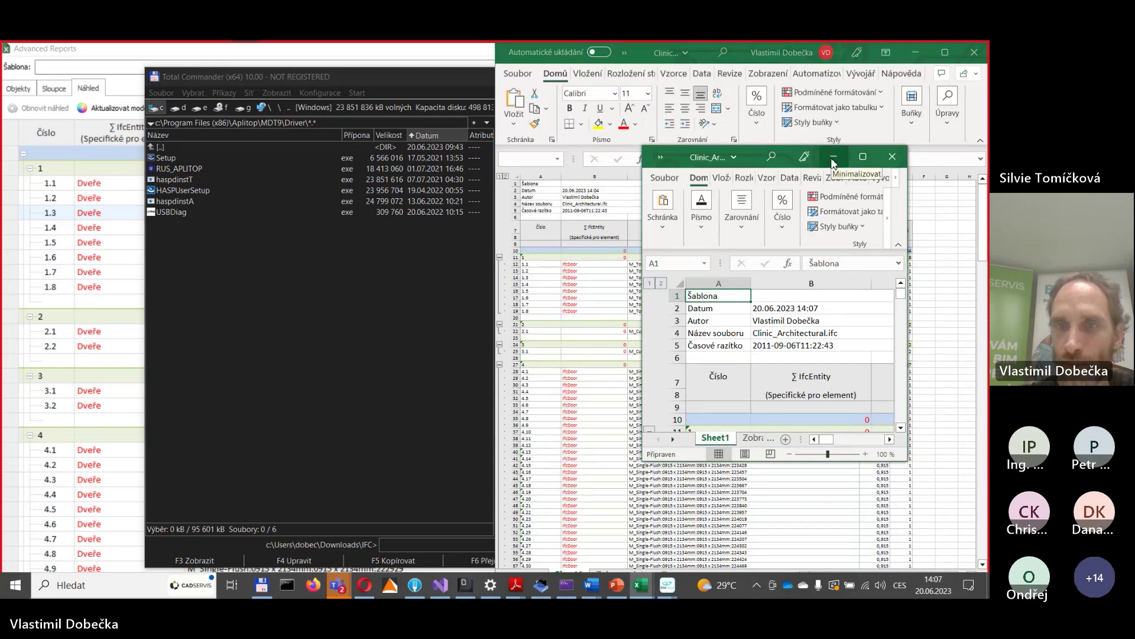
{"action": "left_click", "coordinate": [865, 158]}
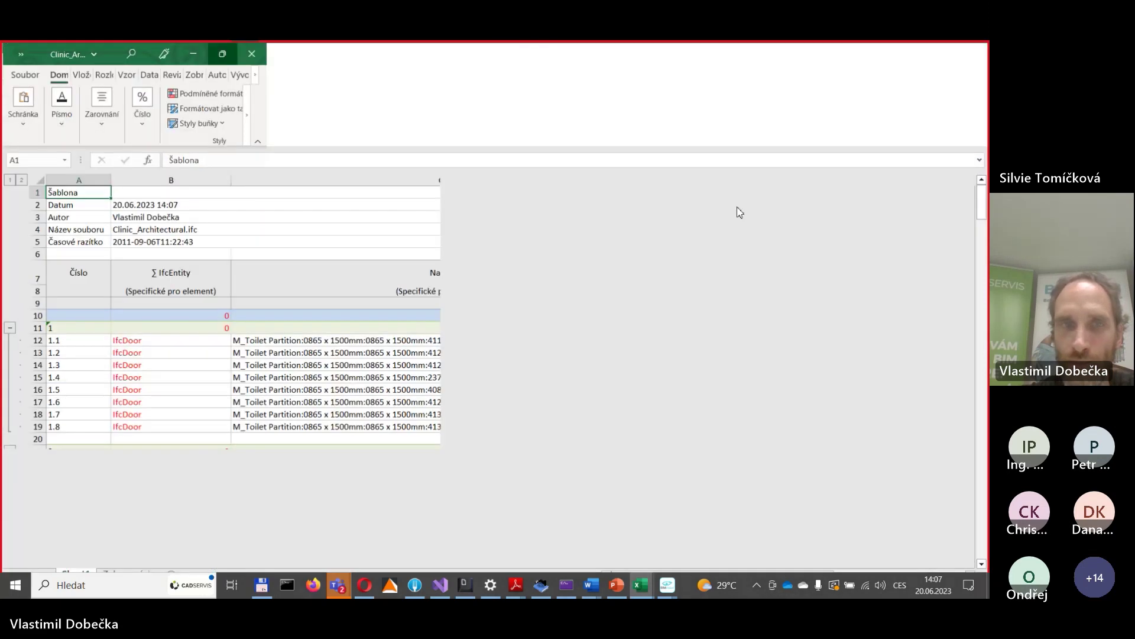
{"action": "left_click", "coordinate": [747, 340]}
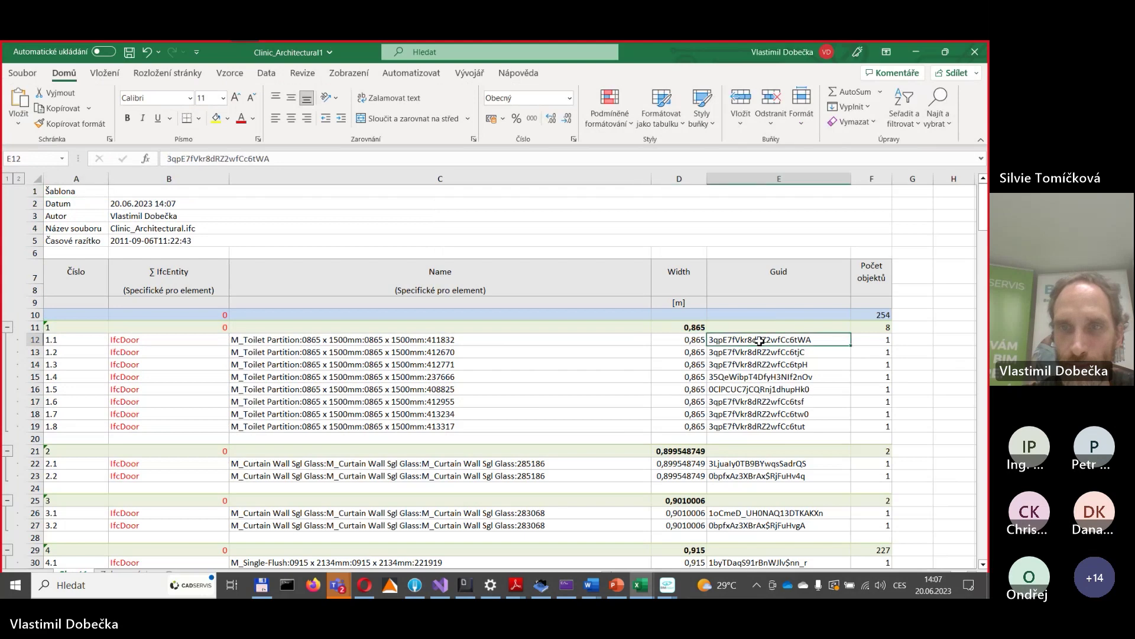
{"action": "double_click", "coordinate": [760, 341]}
{"action": "key", "text": "Escape"}
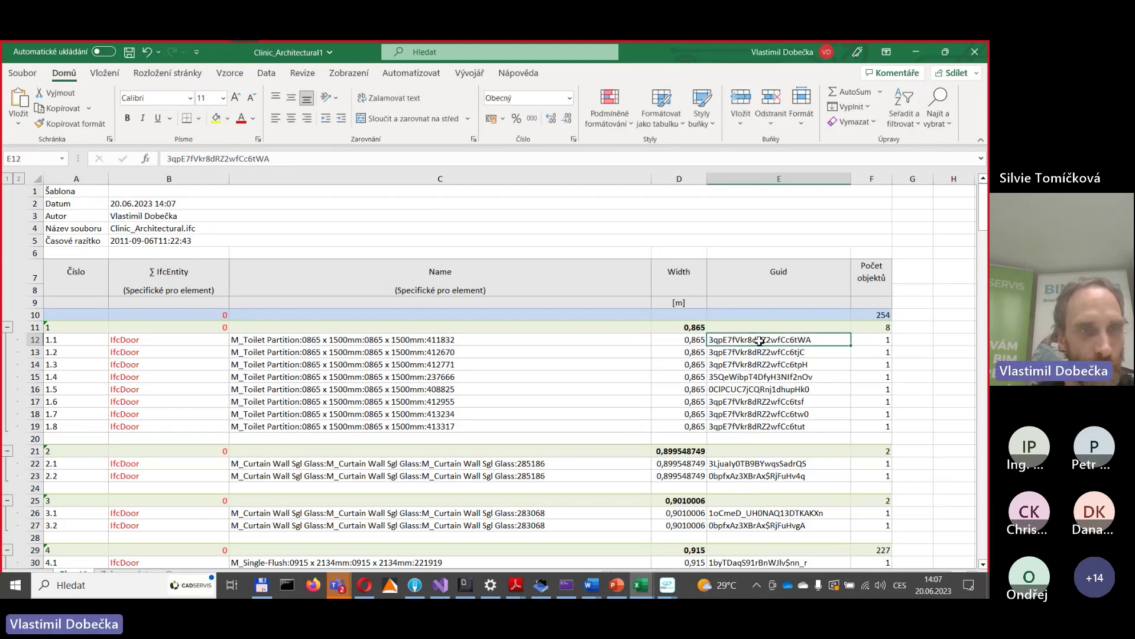
- Minimise both workbooks and Total Commander, and review the columns and object rules in Advanced Reports
{"action": "left_click", "coordinate": [919, 56]}
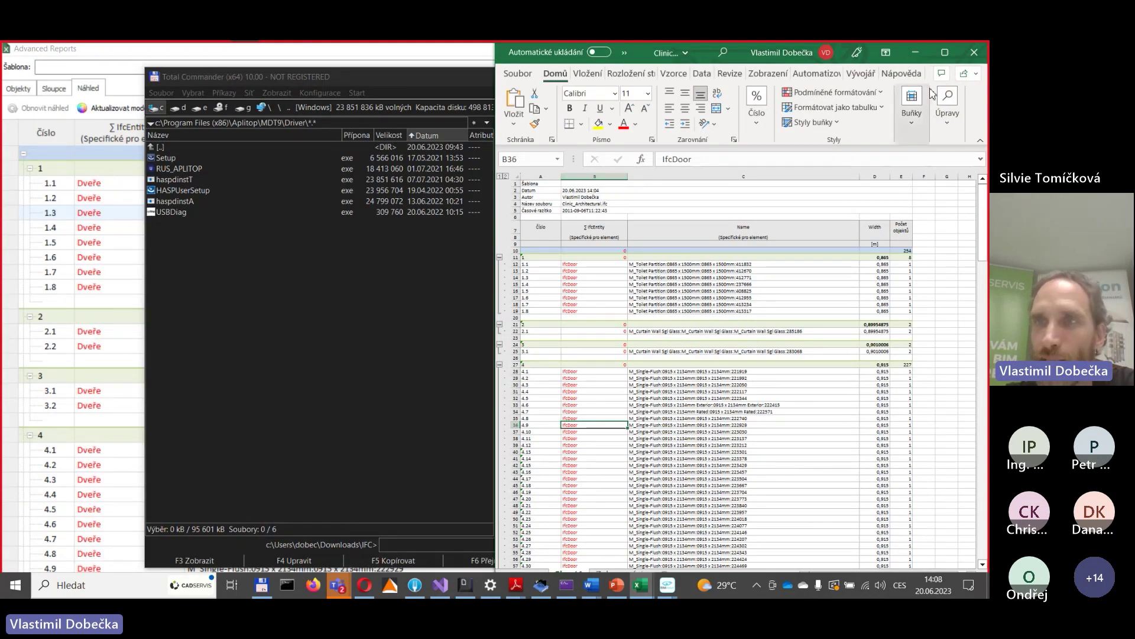
{"action": "left_click", "coordinate": [915, 52]}
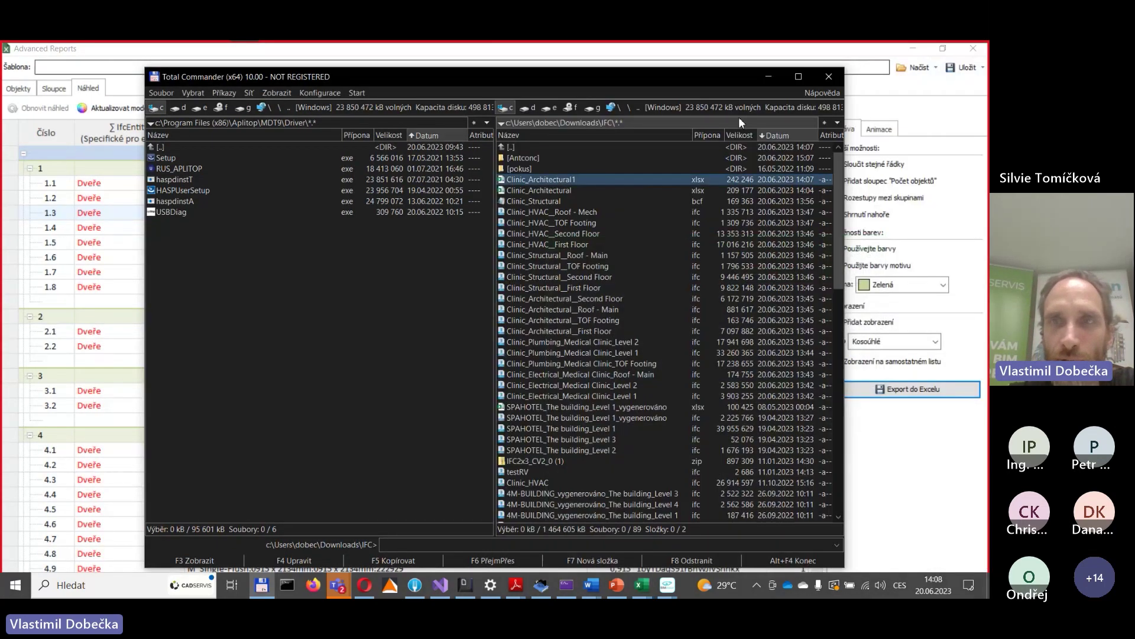
{"action": "left_click", "coordinate": [768, 77]}
{"action": "key", "text": "Up"}
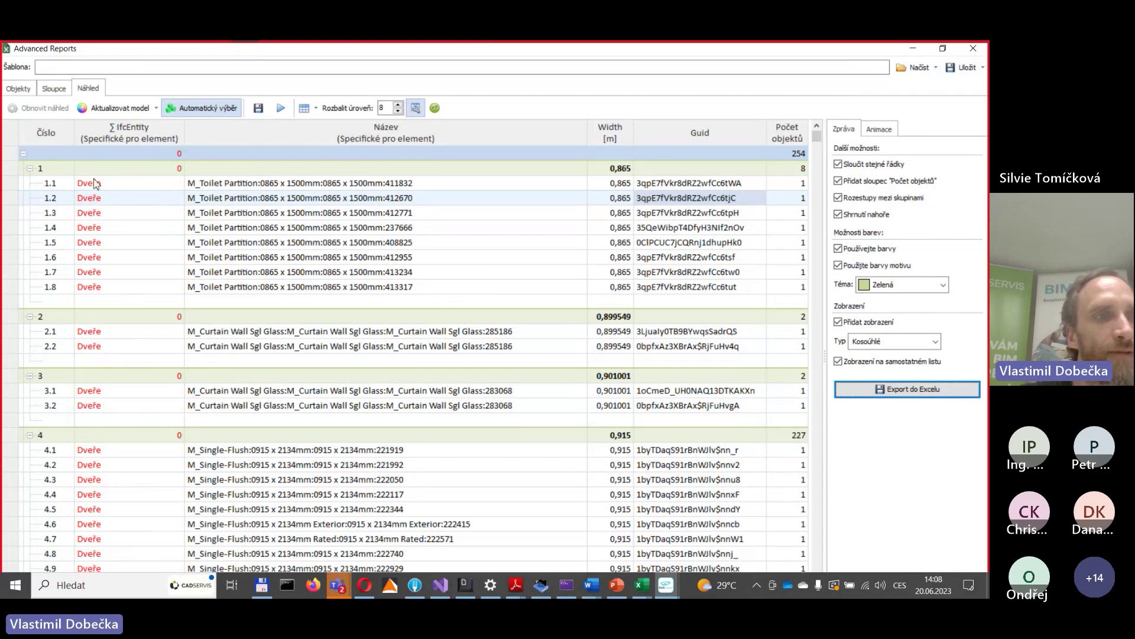
{"action": "left_click", "coordinate": [53, 89]}
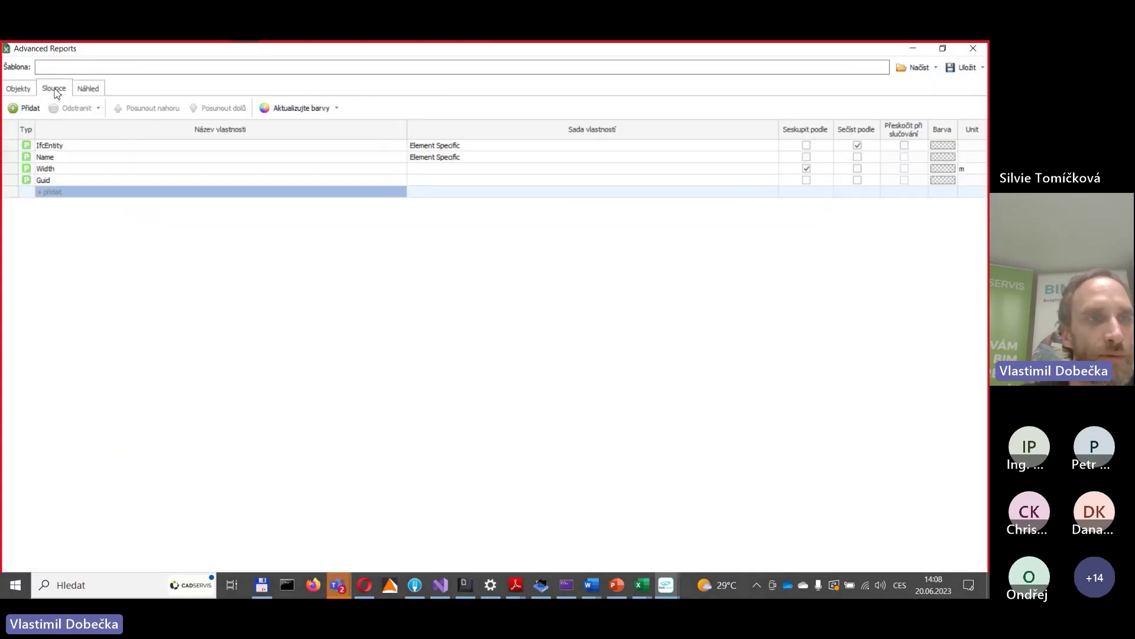
{"action": "left_click", "coordinate": [17, 88]}
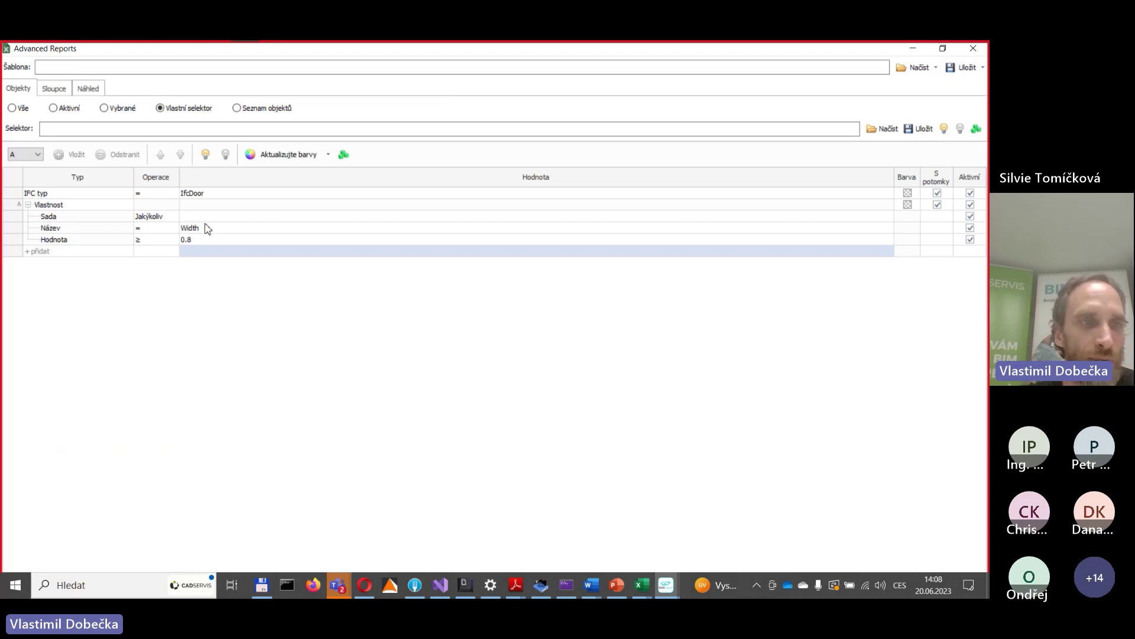
- Review the object selector's logical operators, the report columns and the grouped door preview, and close Advanced Reports
{"action": "left_click", "coordinate": [24, 155]}
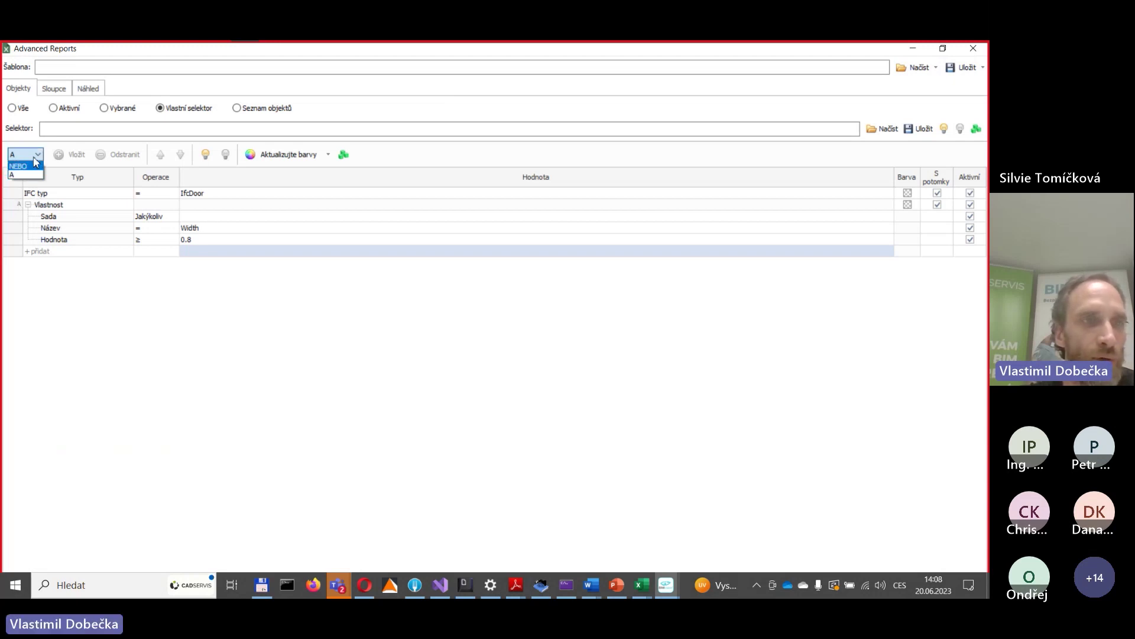
{"action": "left_click", "coordinate": [36, 157]}
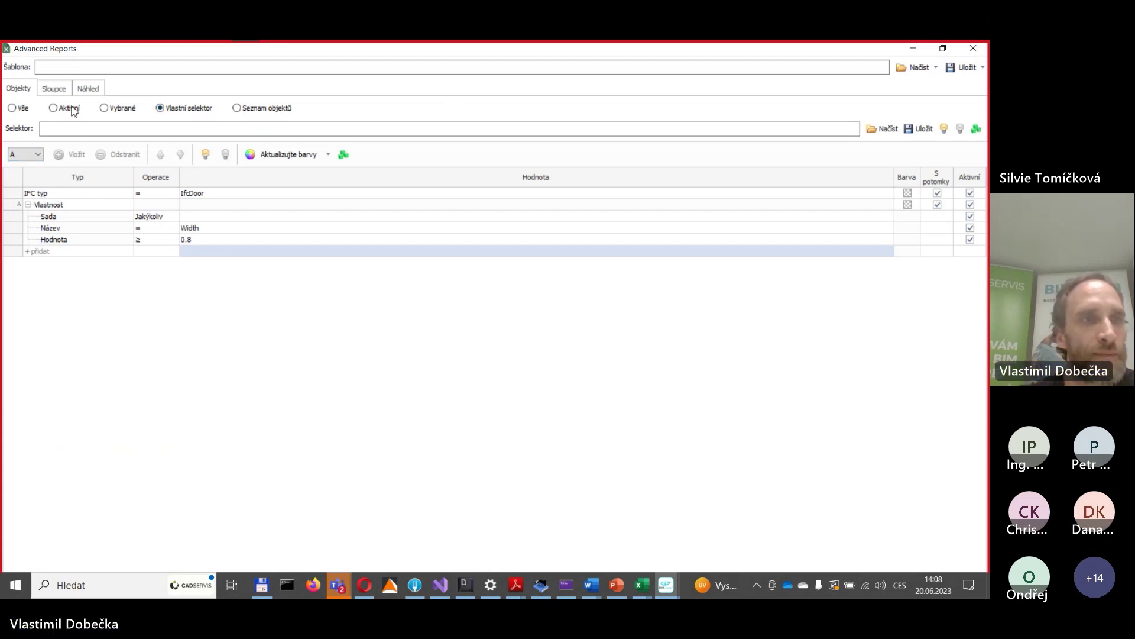
{"action": "left_click", "coordinate": [58, 91]}
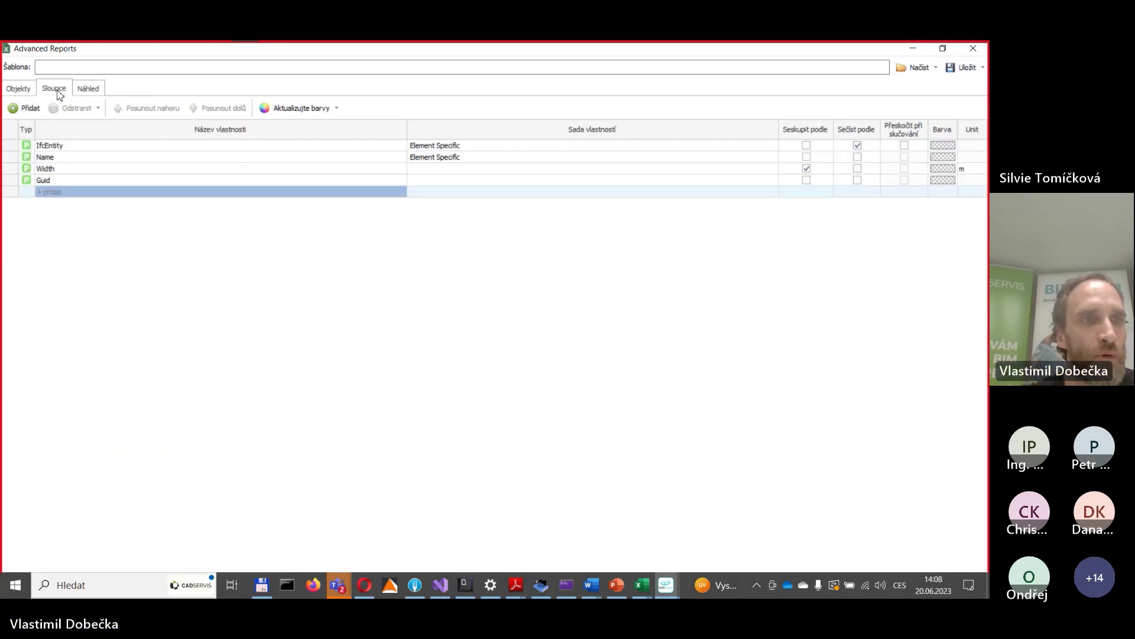
{"action": "left_click", "coordinate": [24, 91]}
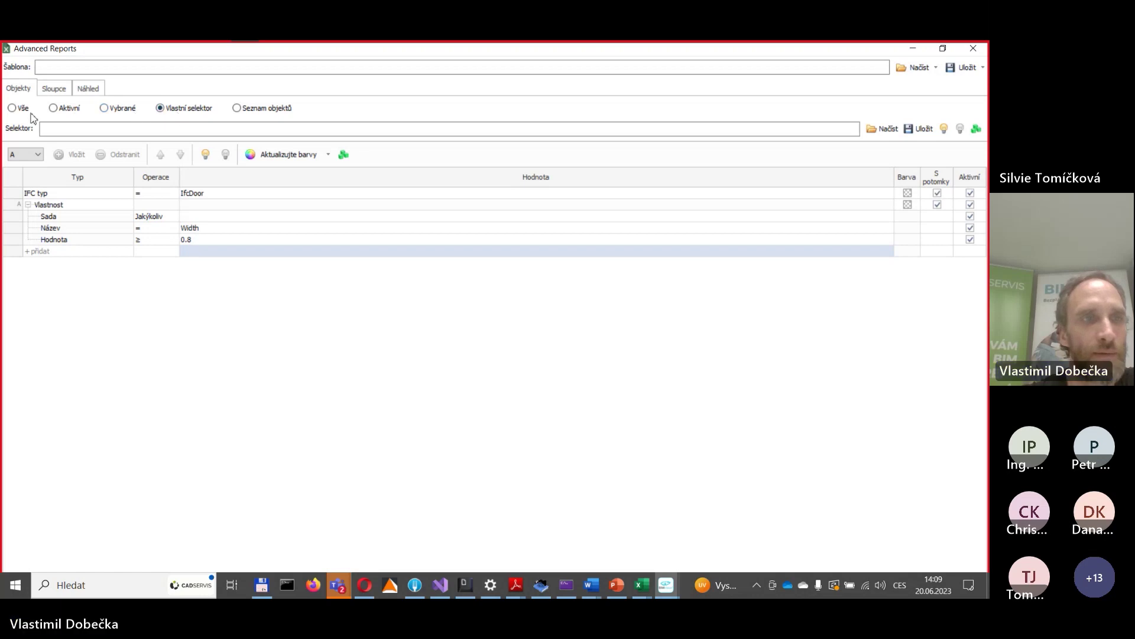
{"action": "left_click", "coordinate": [54, 93]}
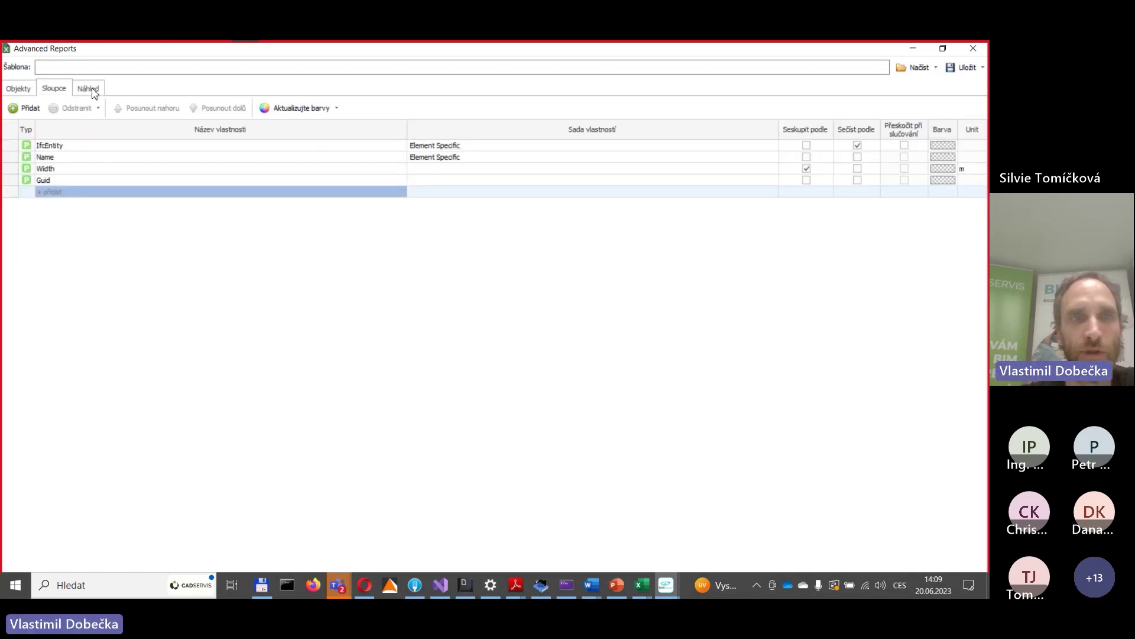
{"action": "left_click", "coordinate": [93, 92]}
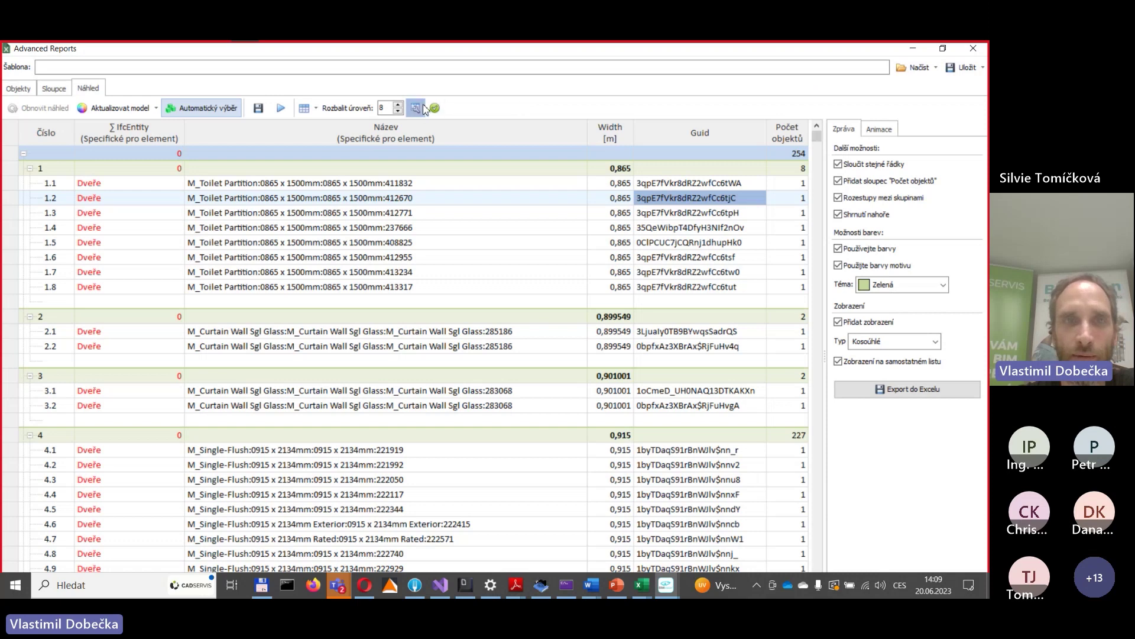
{"action": "left_click", "coordinate": [975, 50]}
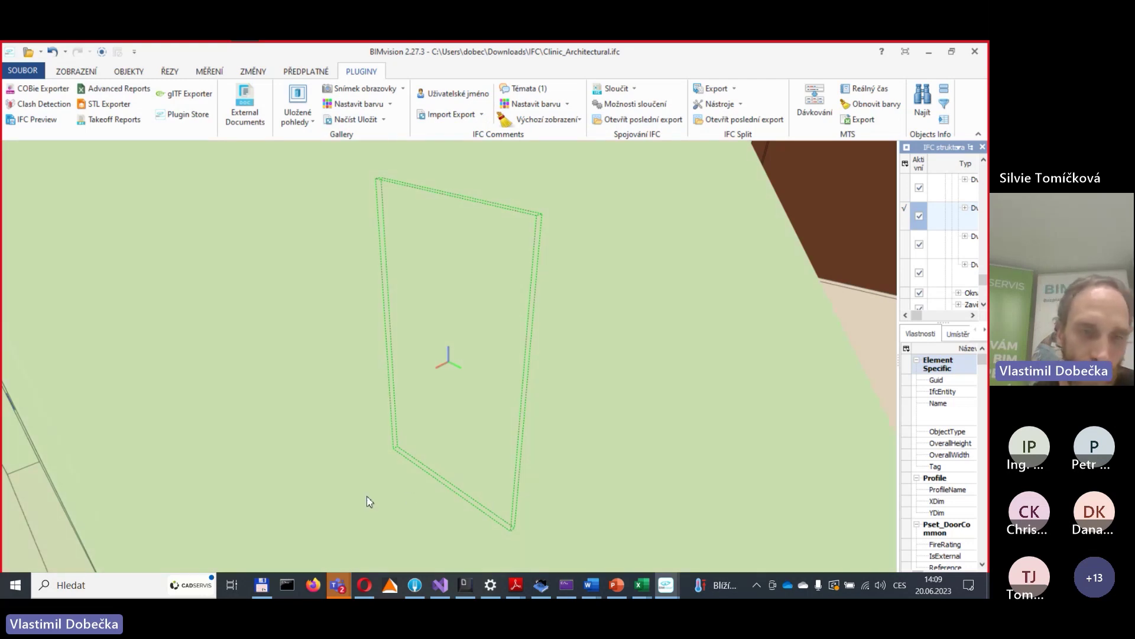
- Switch to the webinar meeting window in Microsoft Teams and stop sharing the screen
{"action": "mouse_move", "coordinate": [339, 592]}
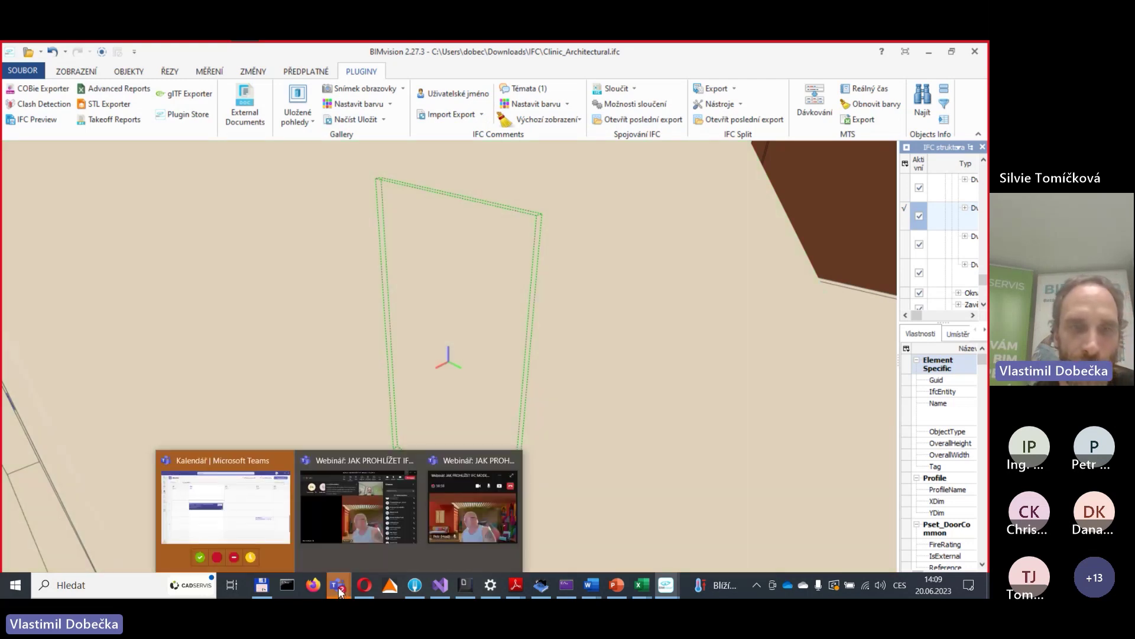
{"action": "left_click", "coordinate": [362, 524]}
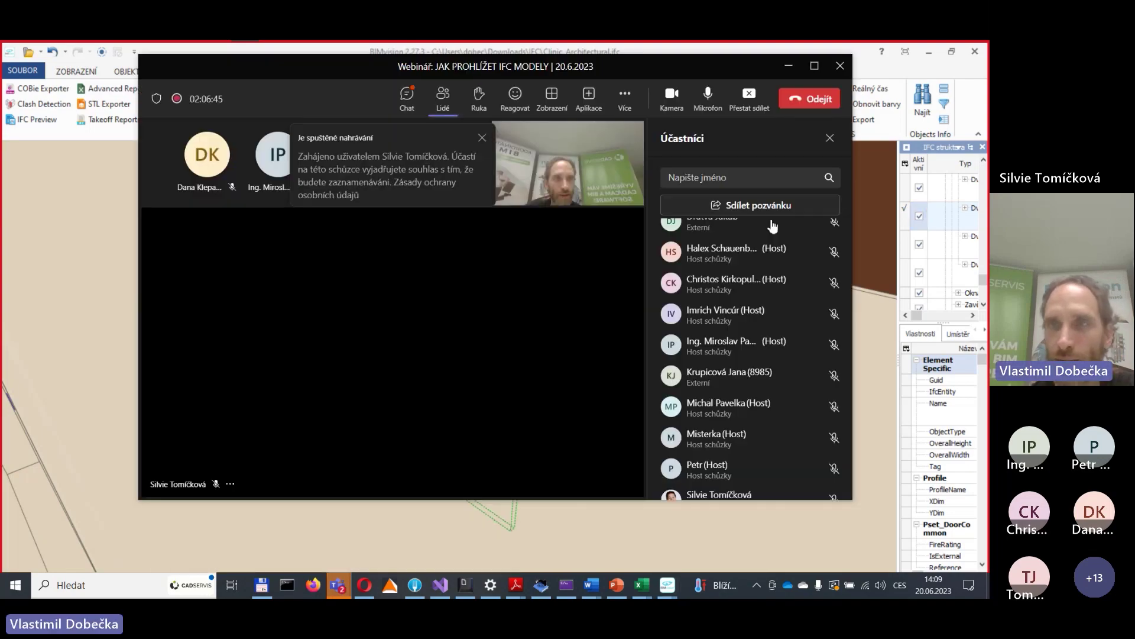
{"action": "left_click", "coordinate": [750, 97]}
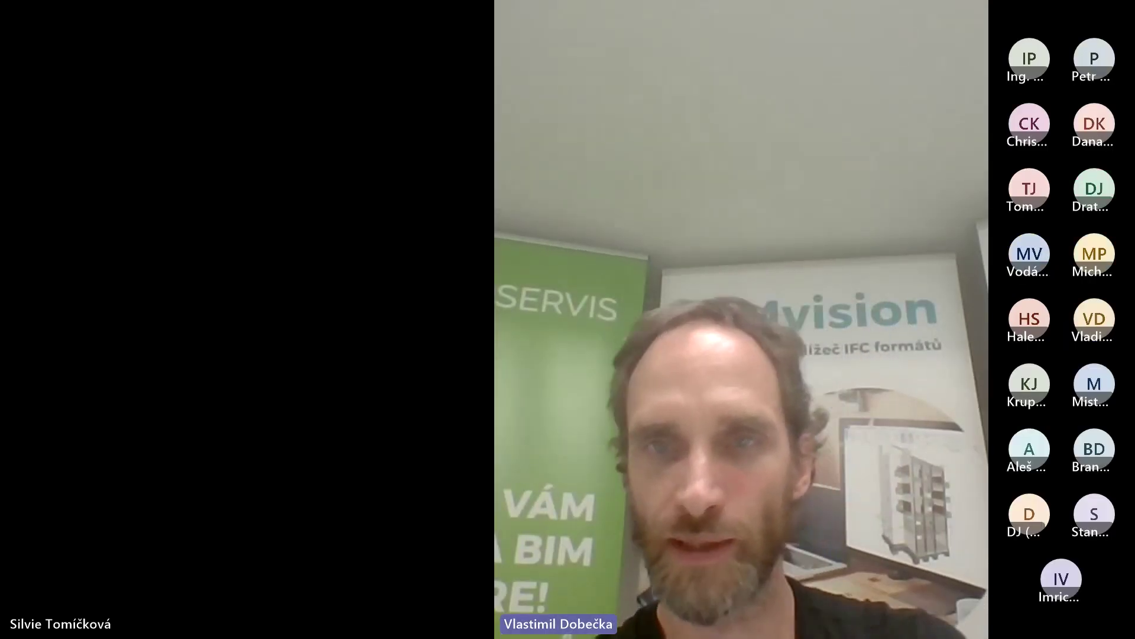